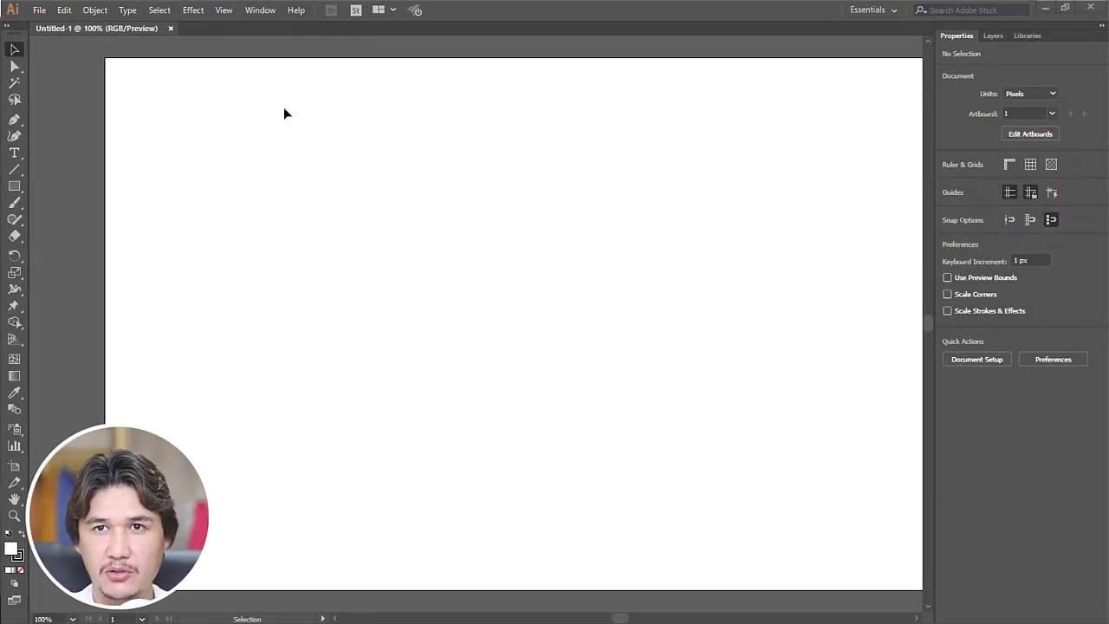
{"action": "left_click", "coordinate": [222, 10]}
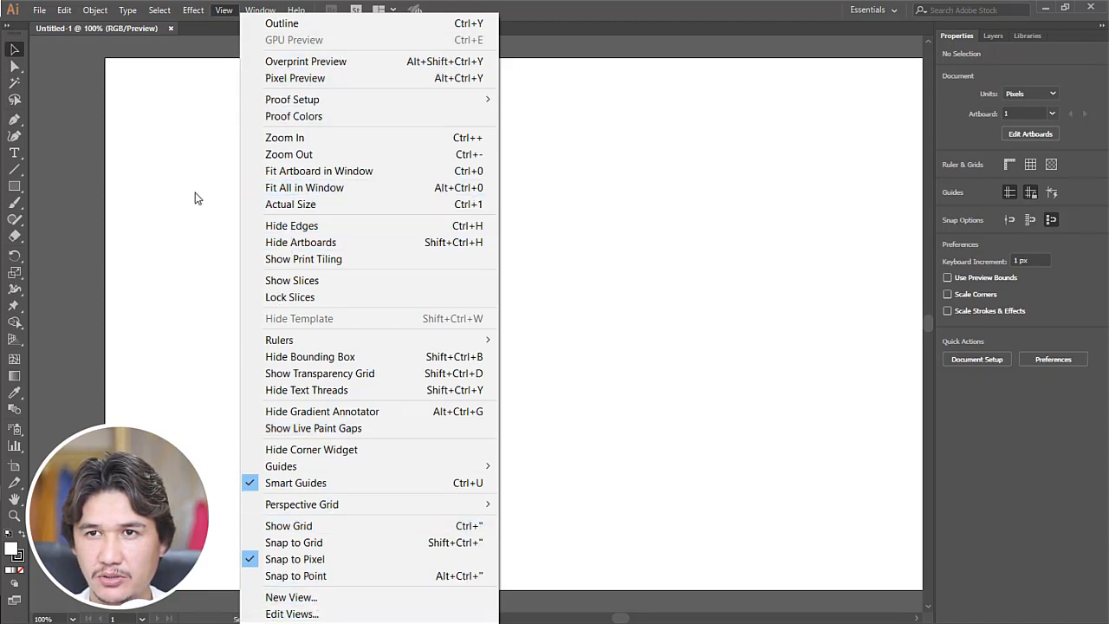
{"action": "left_click", "coordinate": [194, 221]}
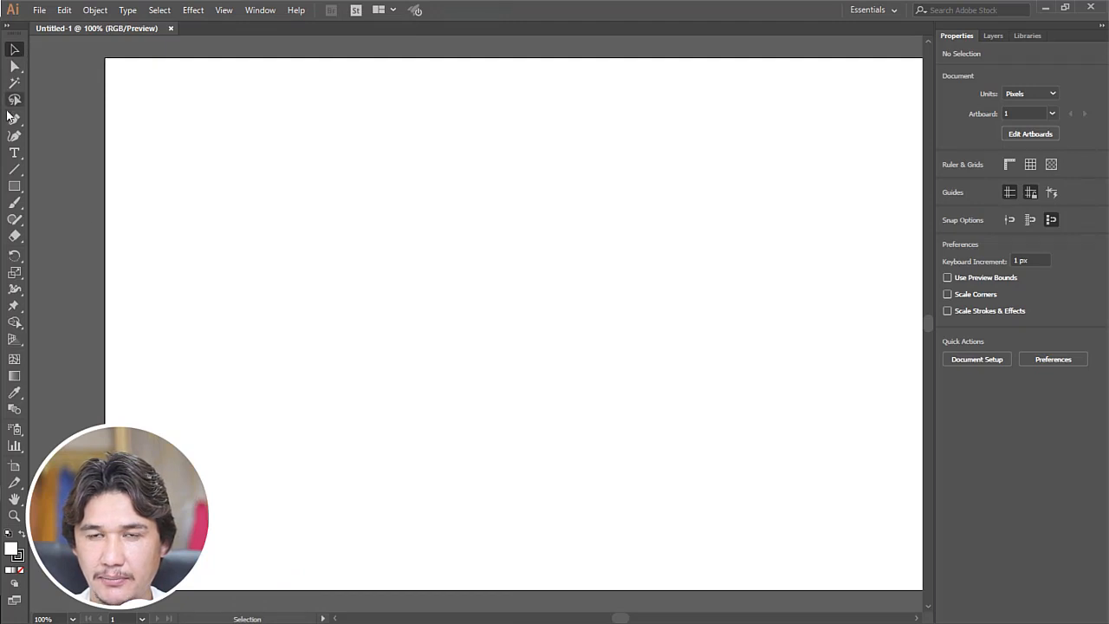
Step: Draw a square of about 184 px with the Rectangle tool on the artboard and fill it with blue
{"action": "left_click_drag", "start_coordinate": [13, 184], "coordinate": [76, 189]}
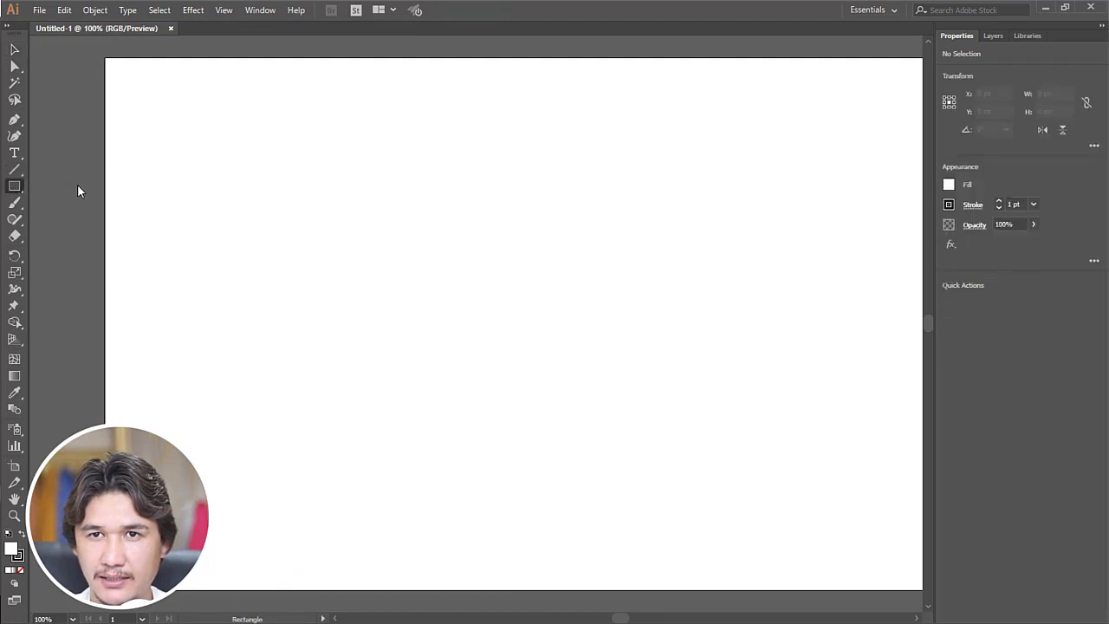
{"action": "left_click_drag", "start_coordinate": [315, 229], "coordinate": [442, 355]}
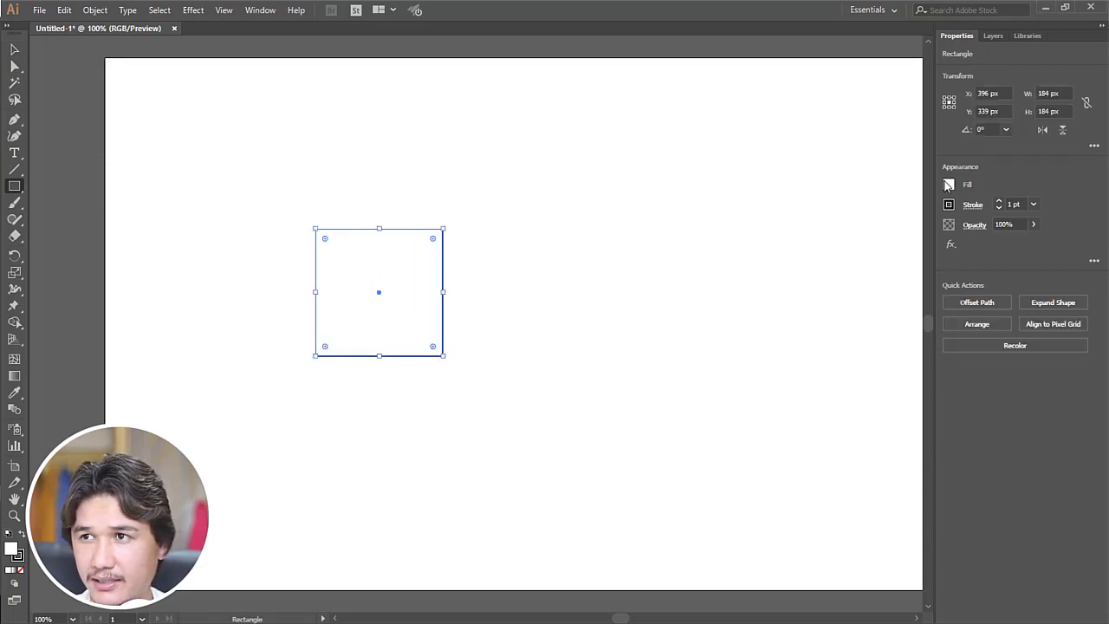
{"action": "left_click", "coordinate": [949, 184]}
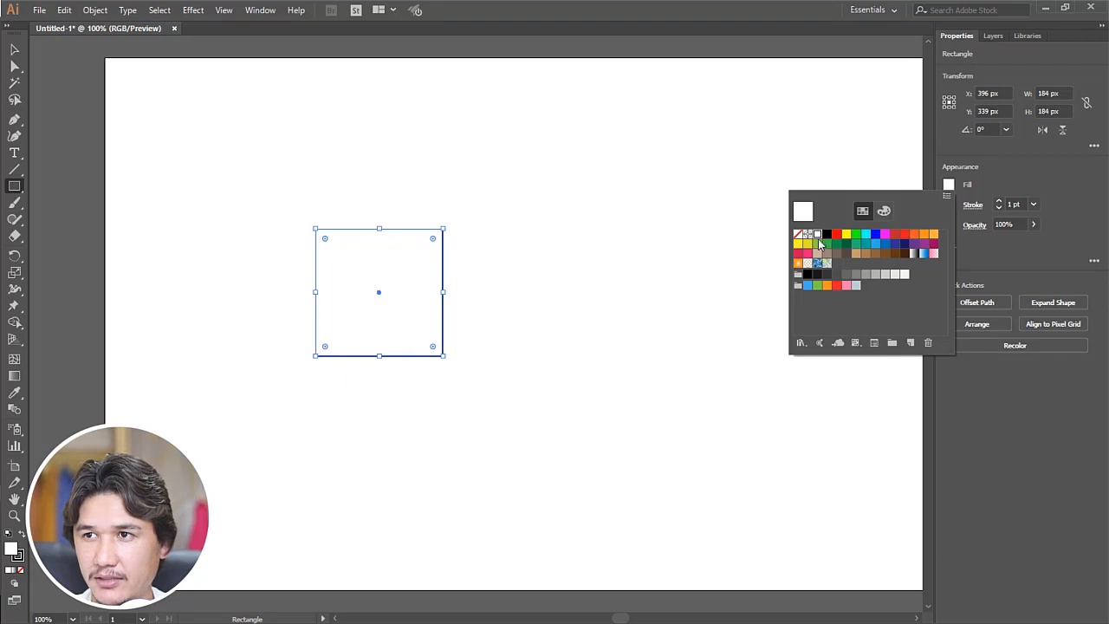
{"action": "left_click", "coordinate": [885, 246]}
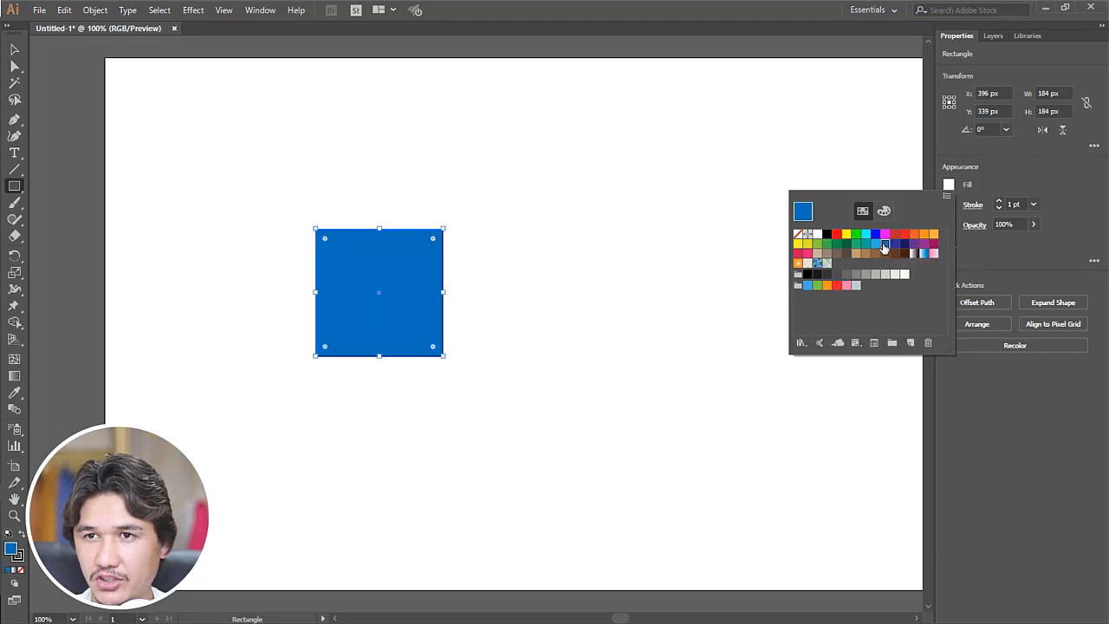
Step: Reduce the blue square's stroke weight to 0 pt and deselect the square
{"action": "left_click", "coordinate": [966, 205]}
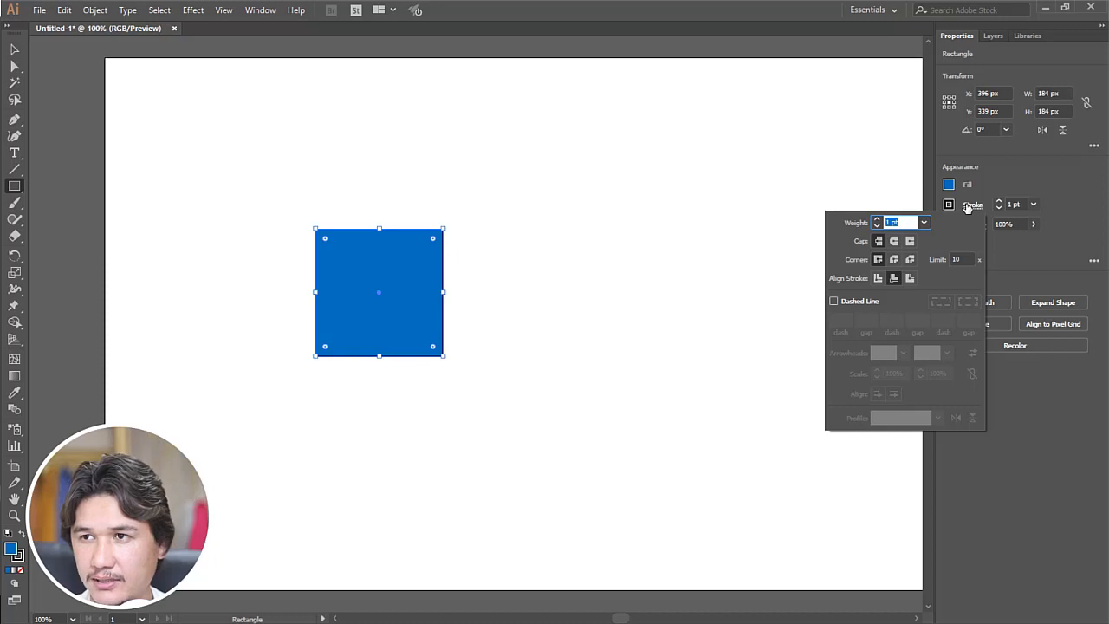
{"action": "left_click", "coordinate": [876, 225]}
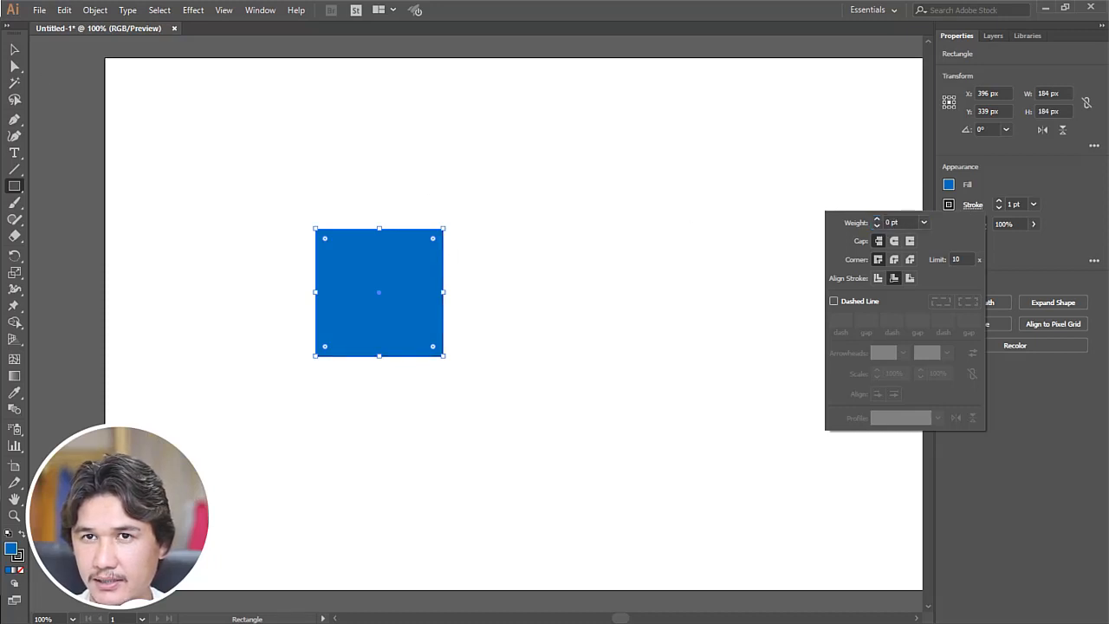
{"action": "left_click", "coordinate": [319, 208]}
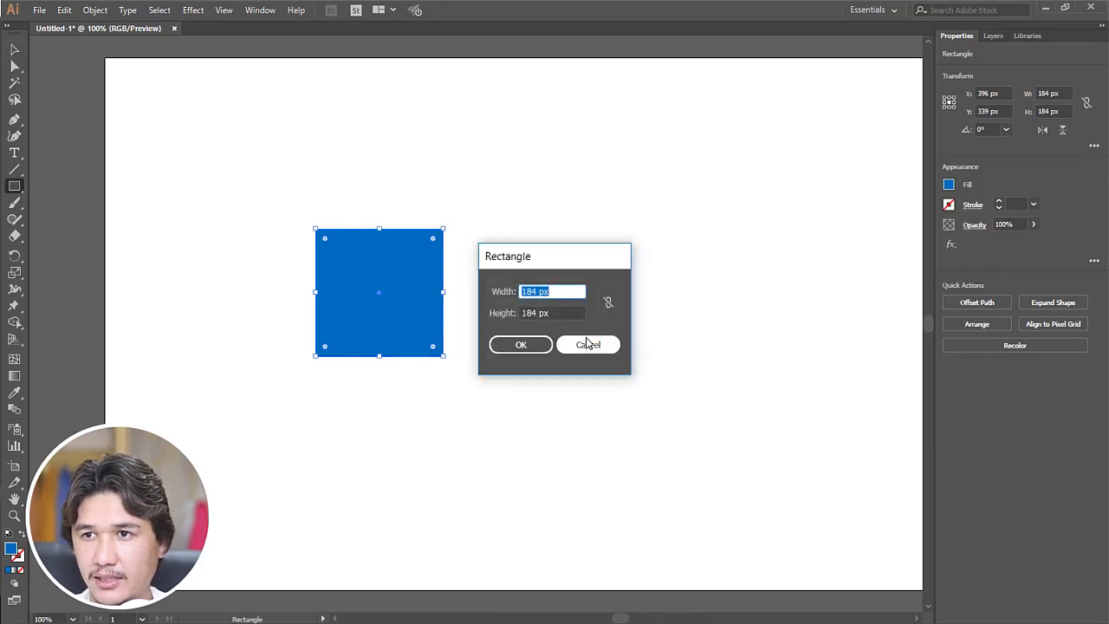
{"action": "left_click", "coordinate": [587, 344]}
{"action": "left_click", "coordinate": [15, 49]}
{"action": "left_click", "coordinate": [258, 178]}
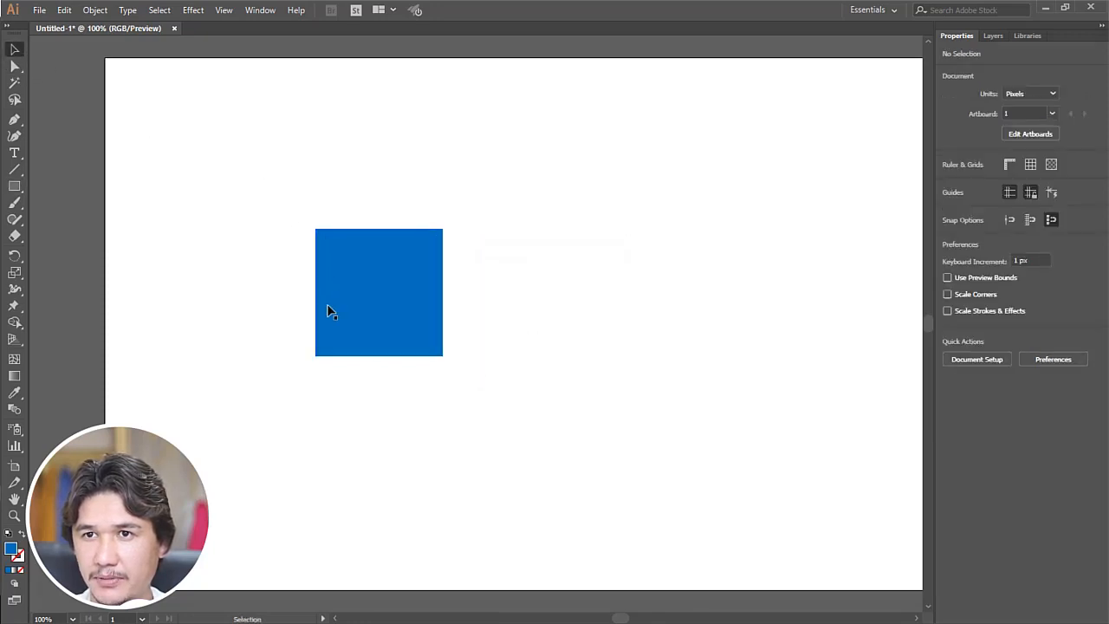
Step: Move the blue square slightly upward, to about X 394 px and Y 321 px
{"action": "left_click", "coordinate": [14, 515]}
{"action": "left_click_drag", "start_coordinate": [297, 341], "coordinate": [345, 374]}
{"action": "left_click", "coordinate": [564, 250], "text": "alt"}
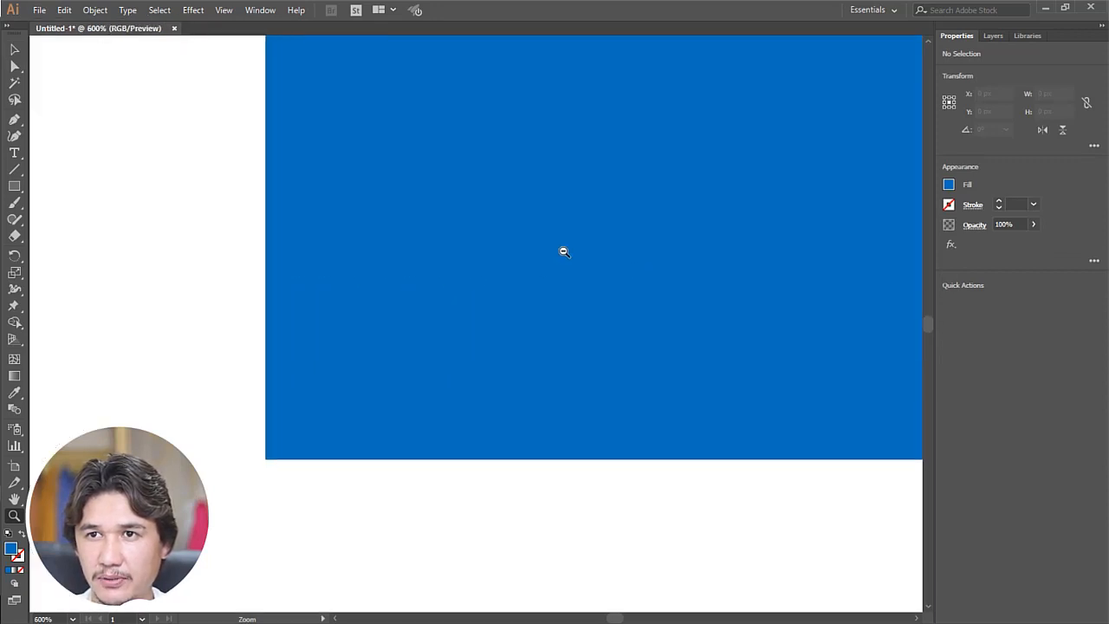
{"action": "left_click", "coordinate": [451, 258], "text": "alt"}
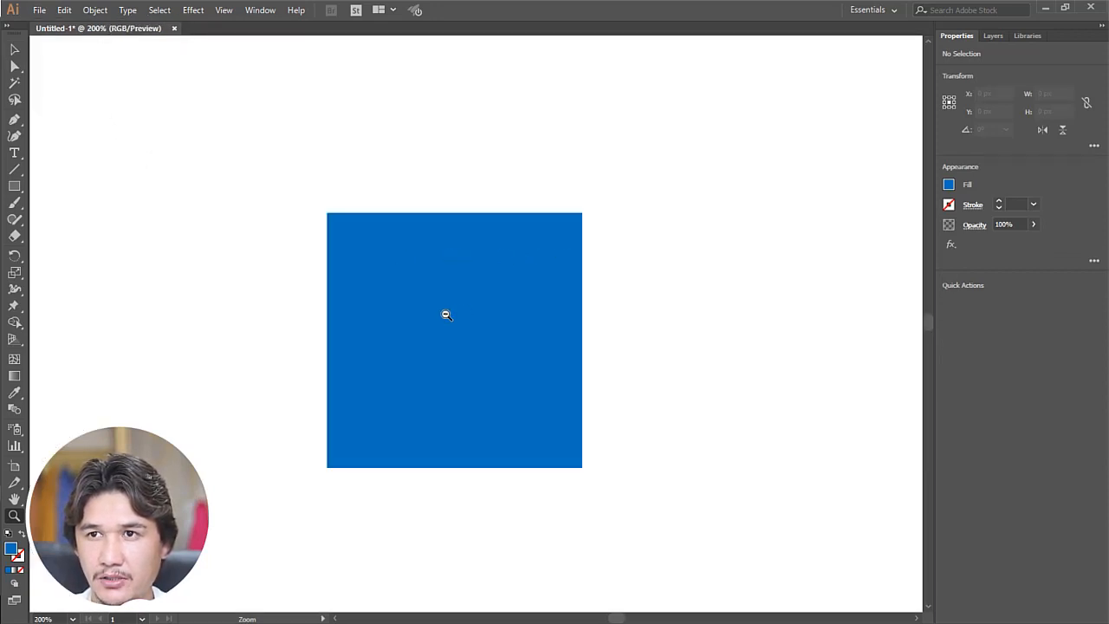
{"action": "left_click", "coordinate": [446, 314], "text": "alt"}
{"action": "left_click", "coordinate": [500, 350]}
{"action": "left_click", "coordinate": [14, 48]}
{"action": "left_click", "coordinate": [474, 266]}
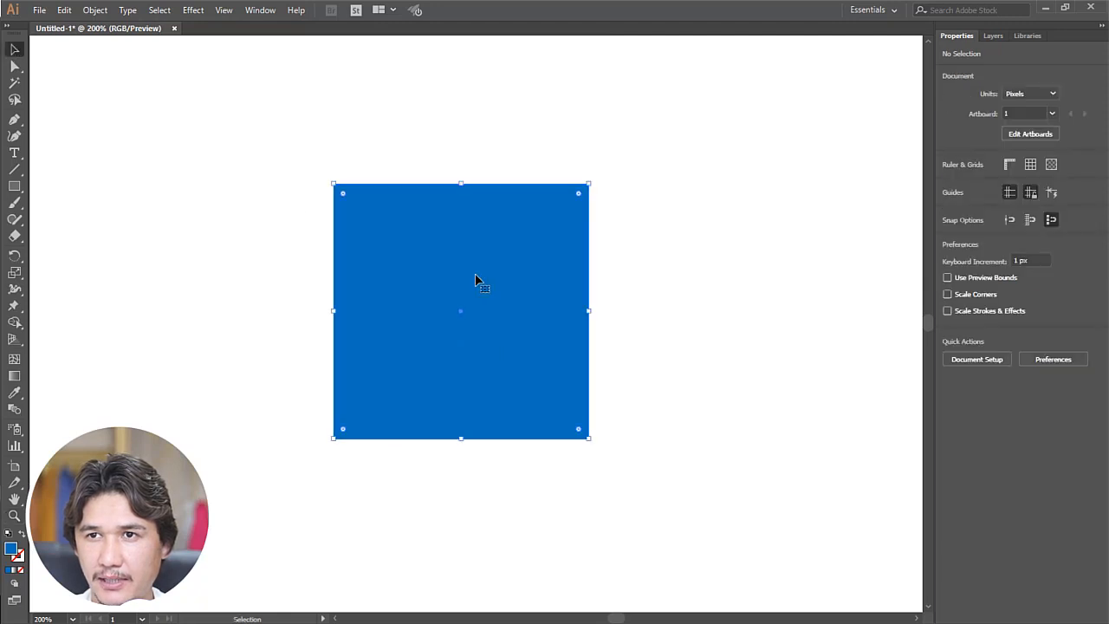
{"action": "left_click_drag", "start_coordinate": [475, 265], "coordinate": [471, 239]}
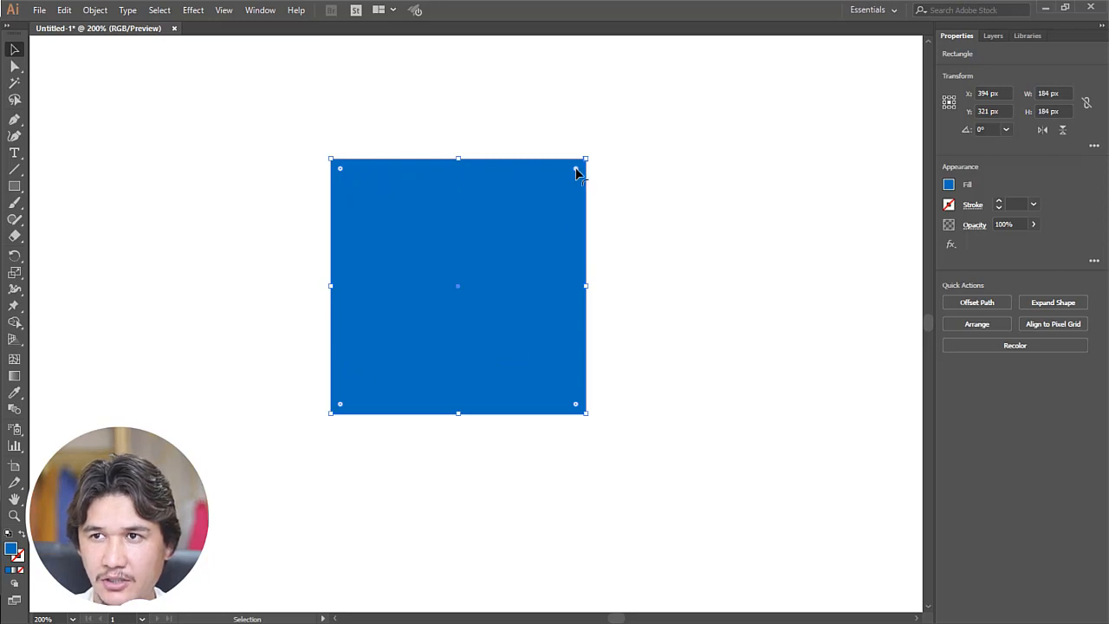
Step: Round all four corners of the blue square together using its live corner widgets
{"action": "left_click_drag", "start_coordinate": [575, 168], "coordinate": [542, 202]}
{"action": "left_click", "coordinate": [396, 134]}
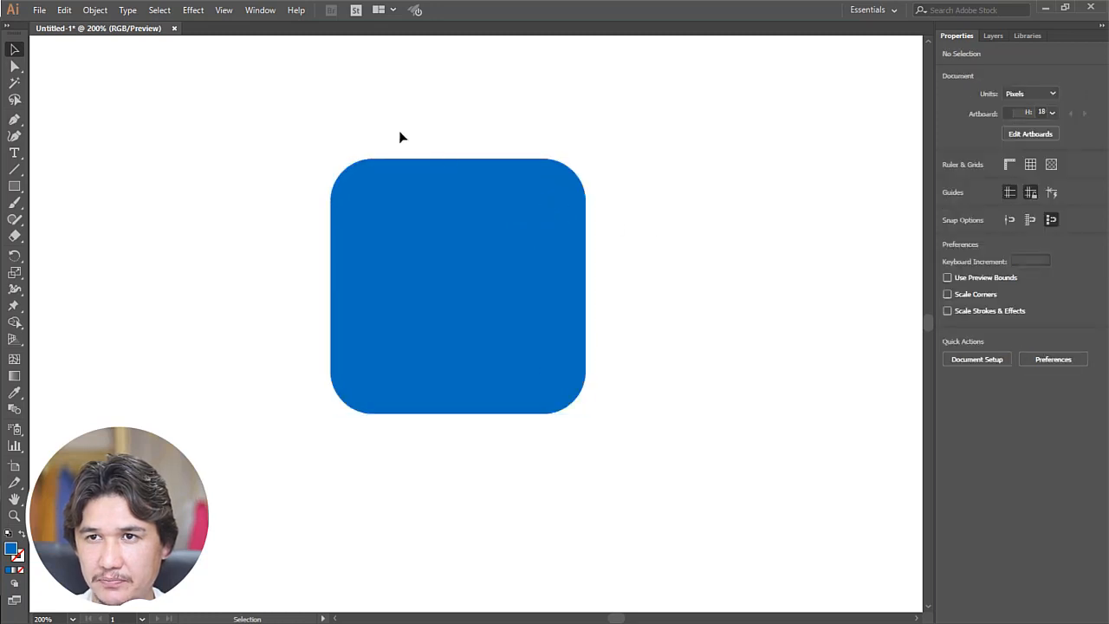
{"action": "key", "text": "z"}
{"action": "left_click", "coordinate": [464, 270], "text": "alt"}
{"action": "left_click", "coordinate": [488, 309], "text": "alt"}
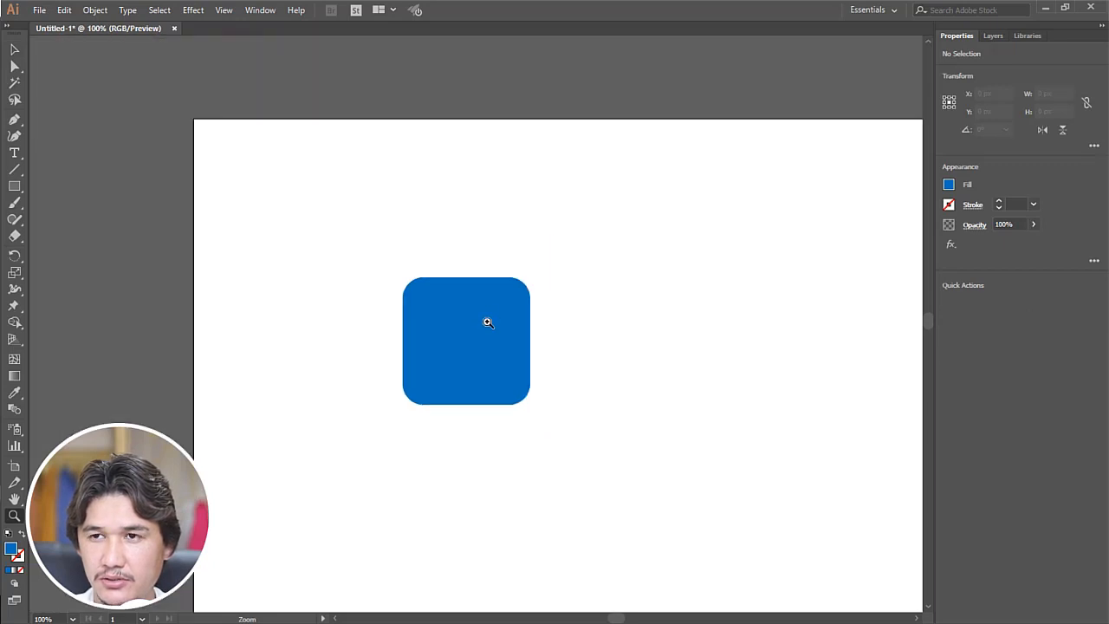
{"action": "left_click", "coordinate": [487, 322]}
{"action": "left_click", "coordinate": [484, 337]}
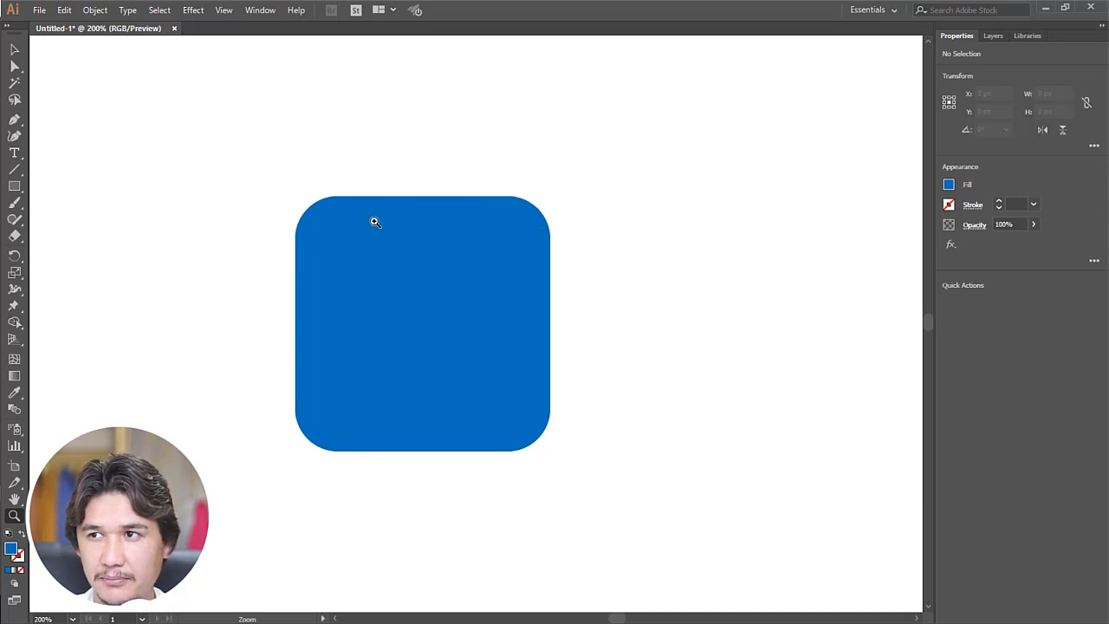
Step: Select the rounded square and restore all four of its corners to sharp right angles
{"action": "left_click", "coordinate": [14, 49]}
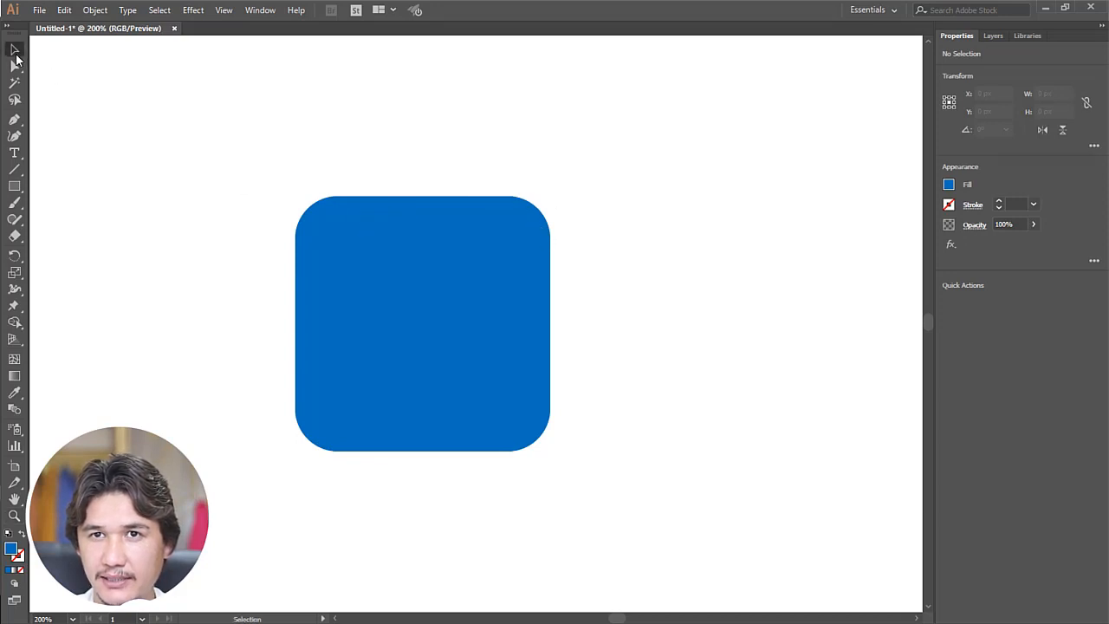
{"action": "left_click", "coordinate": [410, 243]}
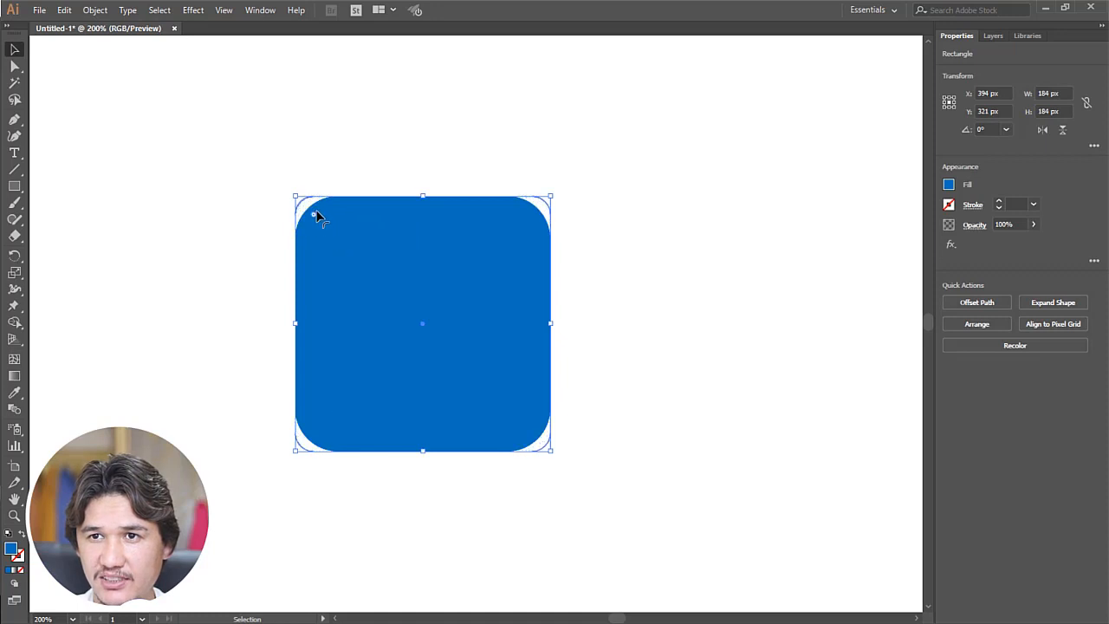
{"action": "left_click_drag", "start_coordinate": [317, 215], "coordinate": [343, 66]}
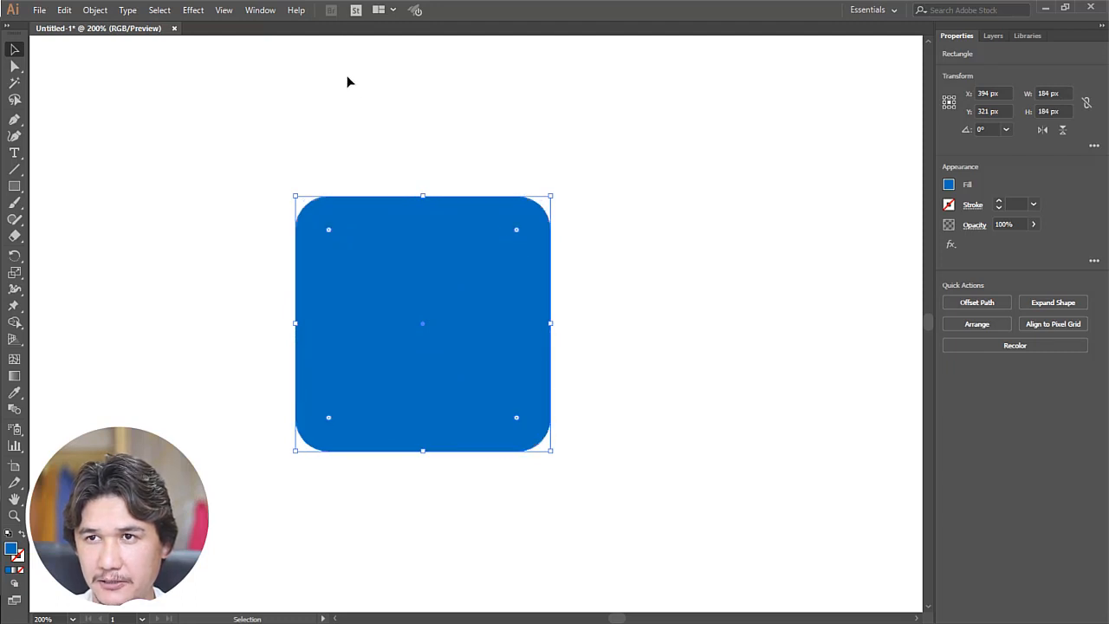
{"action": "left_click_drag", "start_coordinate": [516, 231], "coordinate": [566, 186]}
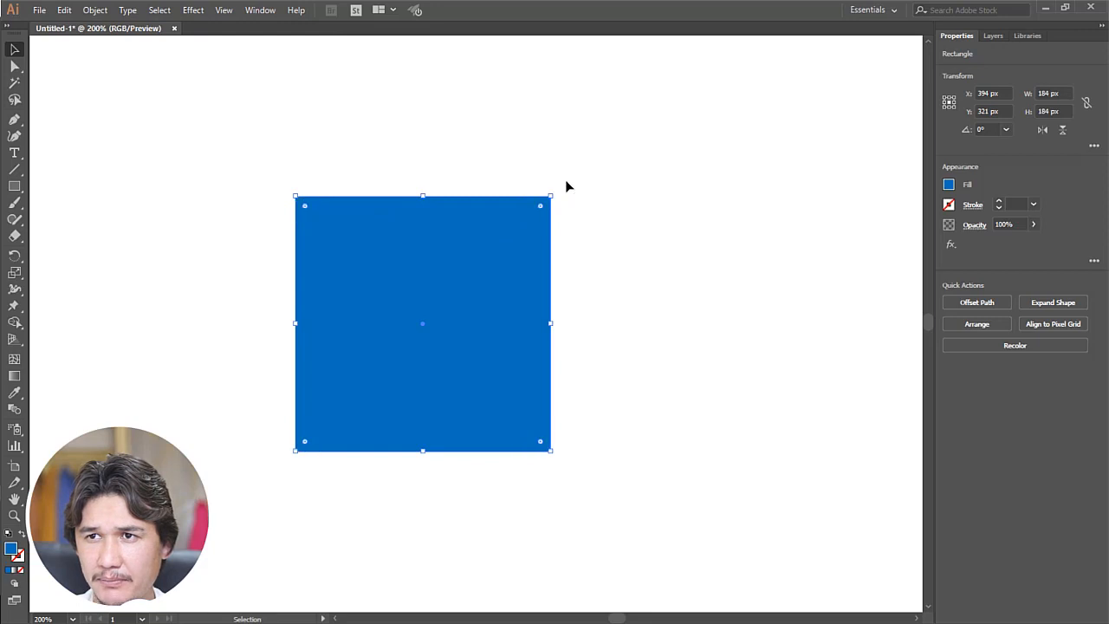
{"action": "left_click", "coordinate": [14, 68]}
{"action": "left_click", "coordinate": [258, 199]}
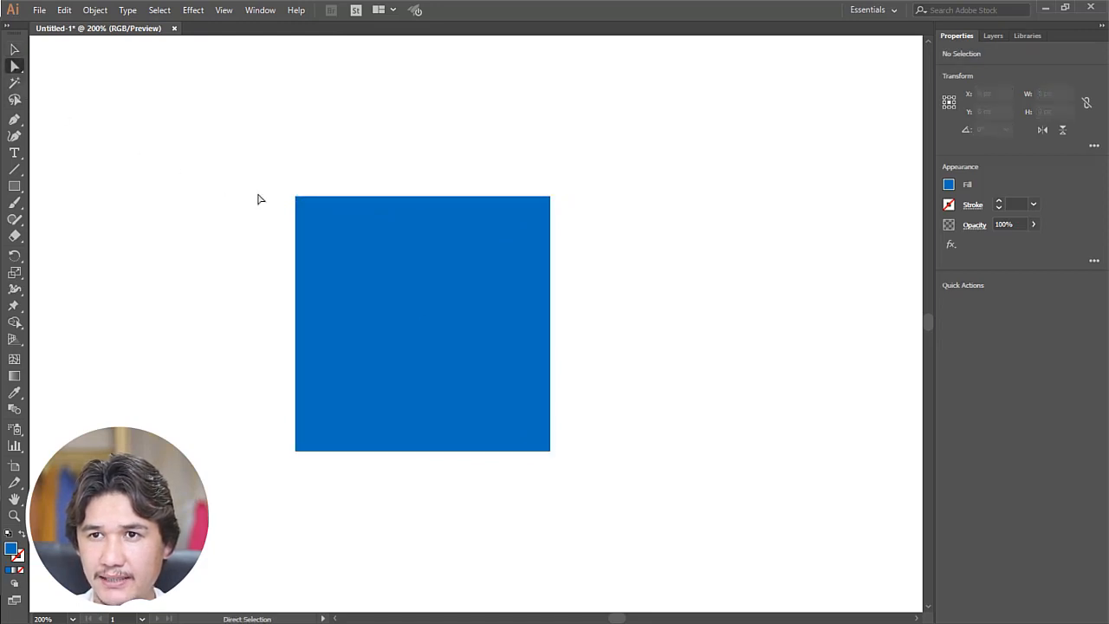
{"action": "left_click", "coordinate": [14, 49]}
{"action": "left_click", "coordinate": [458, 329]}
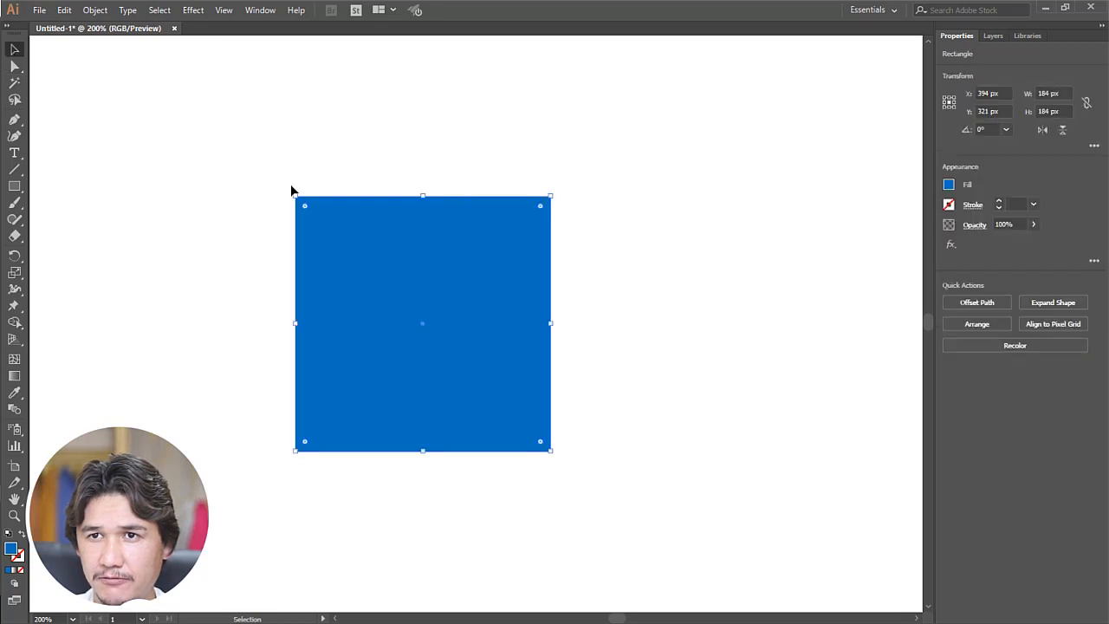
{"action": "left_click", "coordinate": [15, 67]}
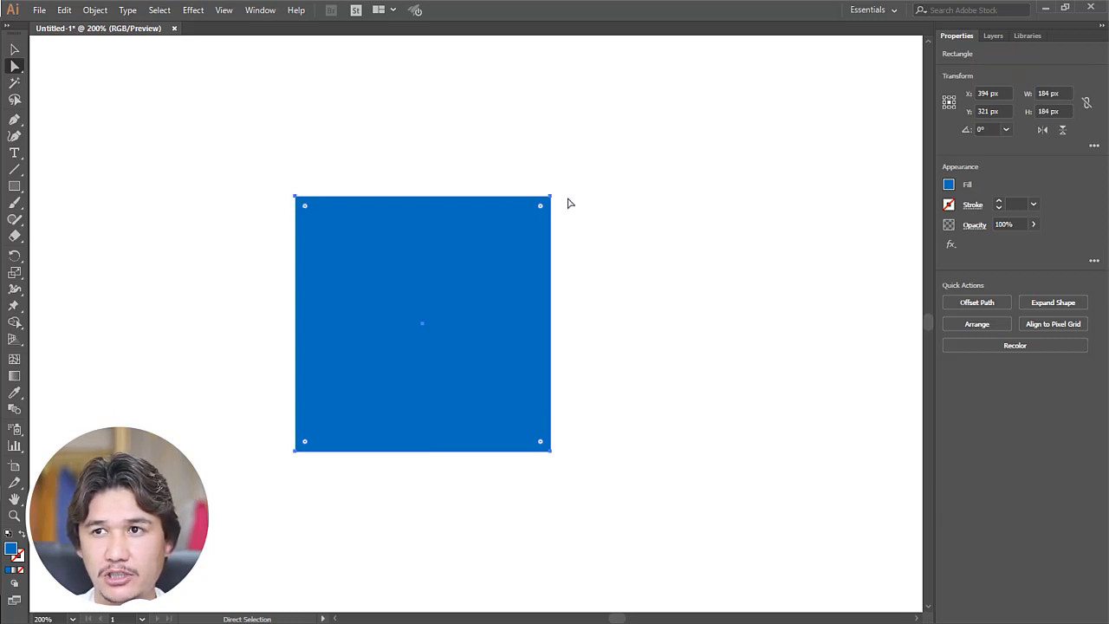
{"action": "left_click", "coordinate": [569, 440]}
Step: Rotate the blue square by 45° about its centre to make a diamond, and deselect it
{"action": "left_click", "coordinate": [14, 50]}
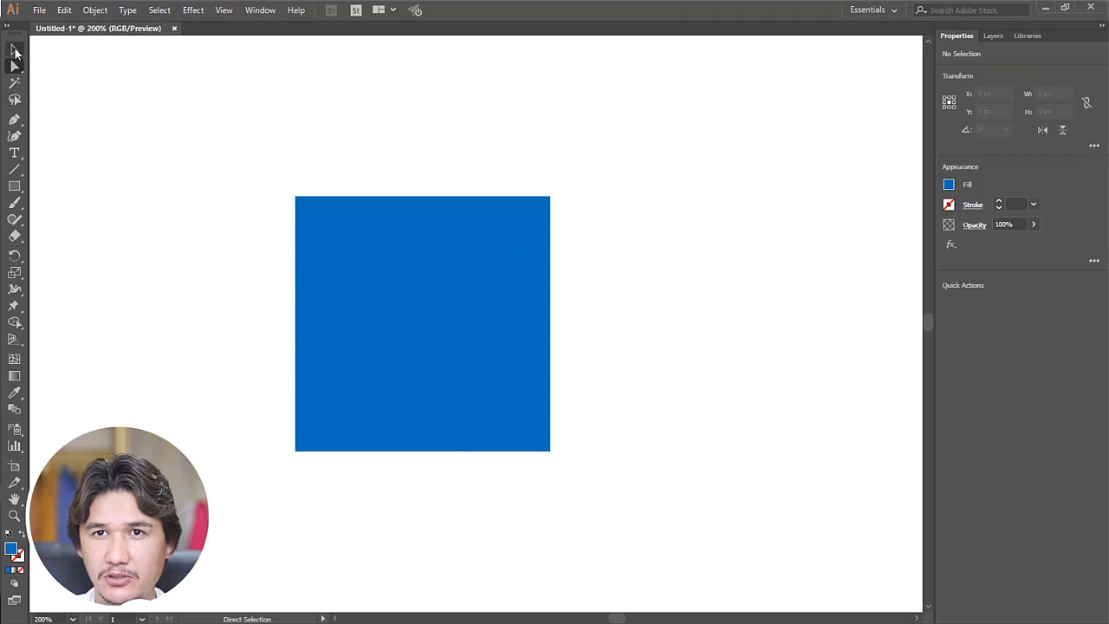
{"action": "left_click_drag", "start_coordinate": [243, 154], "coordinate": [551, 347]}
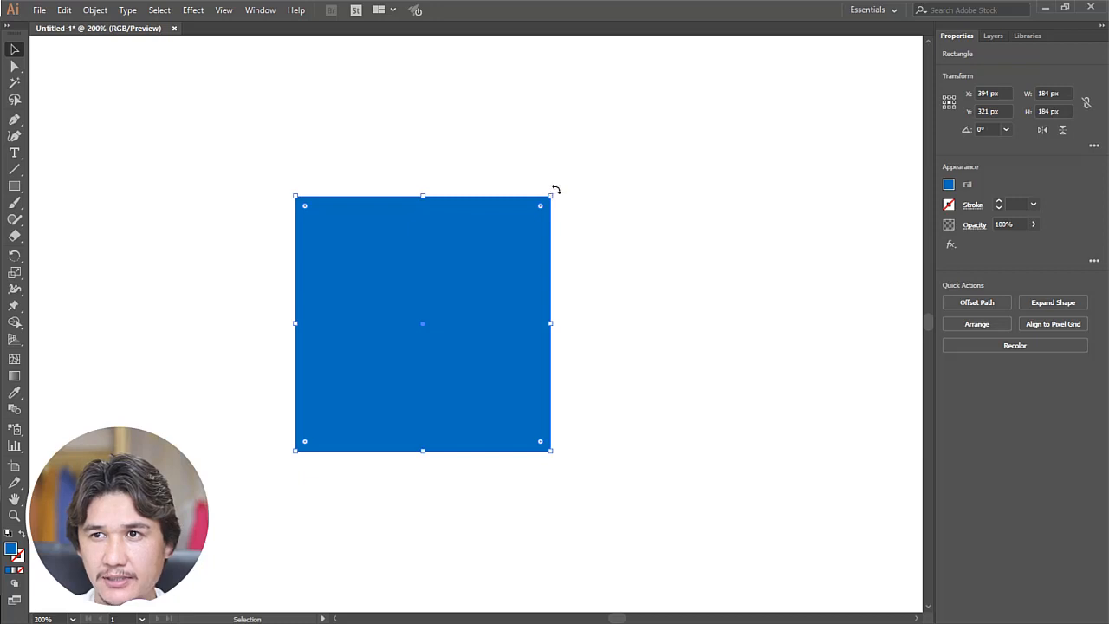
{"action": "left_click_drag", "start_coordinate": [557, 189], "coordinate": [570, 331]}
{"action": "left_click", "coordinate": [363, 166]}
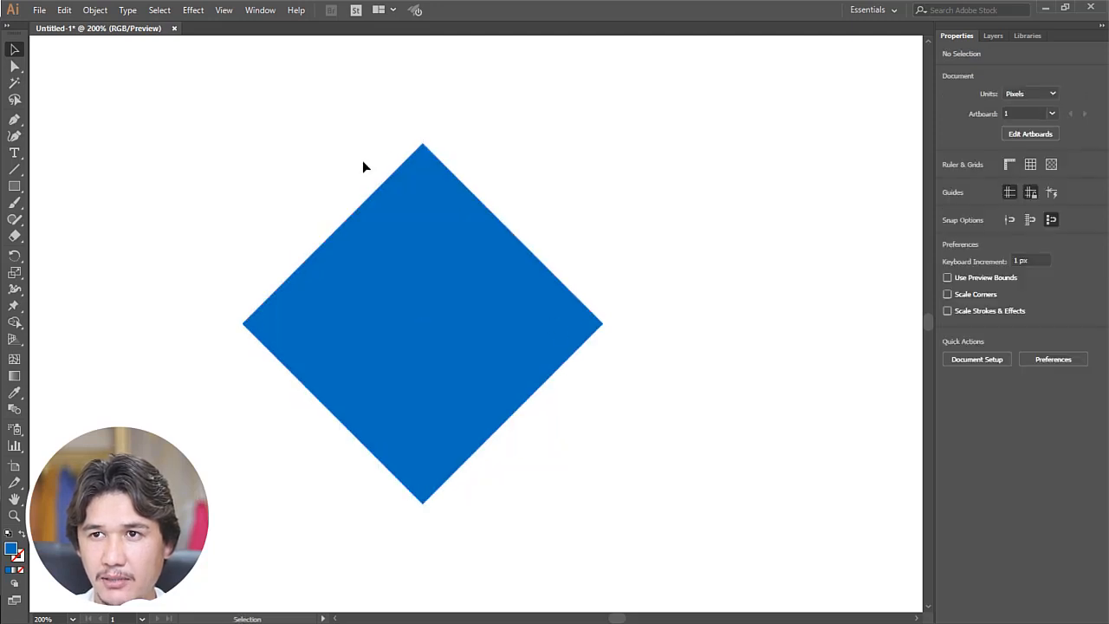
Step: Move only the diamond's bottom anchor point straight up, level with the two side corners, to form a triangle with a flat base
{"action": "left_click", "coordinate": [15, 66]}
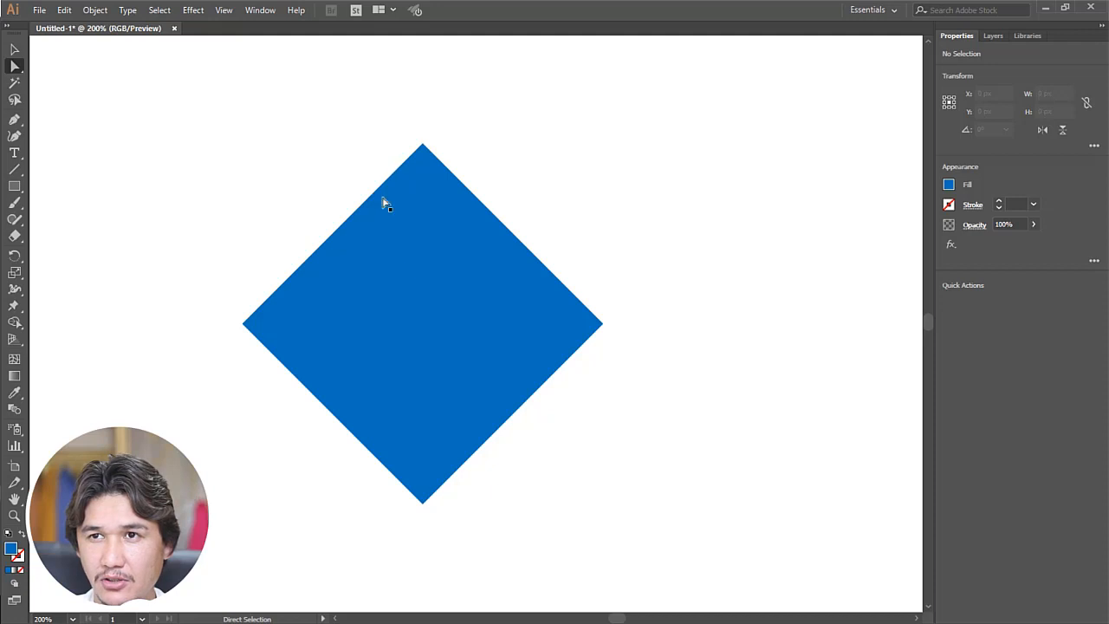
{"action": "left_click", "coordinate": [15, 52]}
{"action": "left_click", "coordinate": [15, 66]}
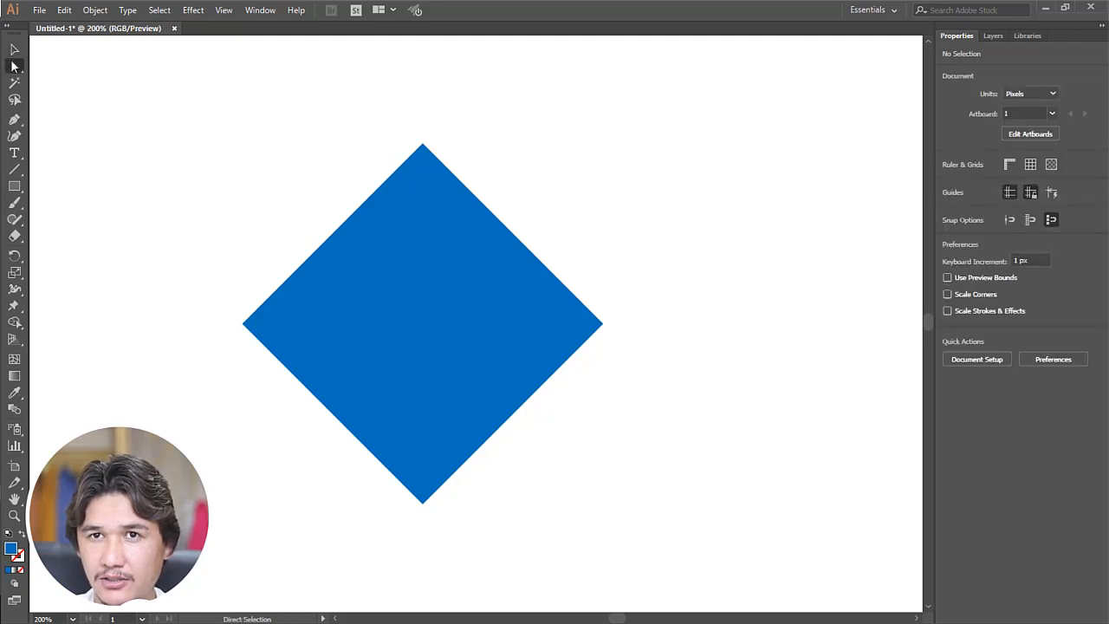
{"action": "left_click", "coordinate": [414, 461]}
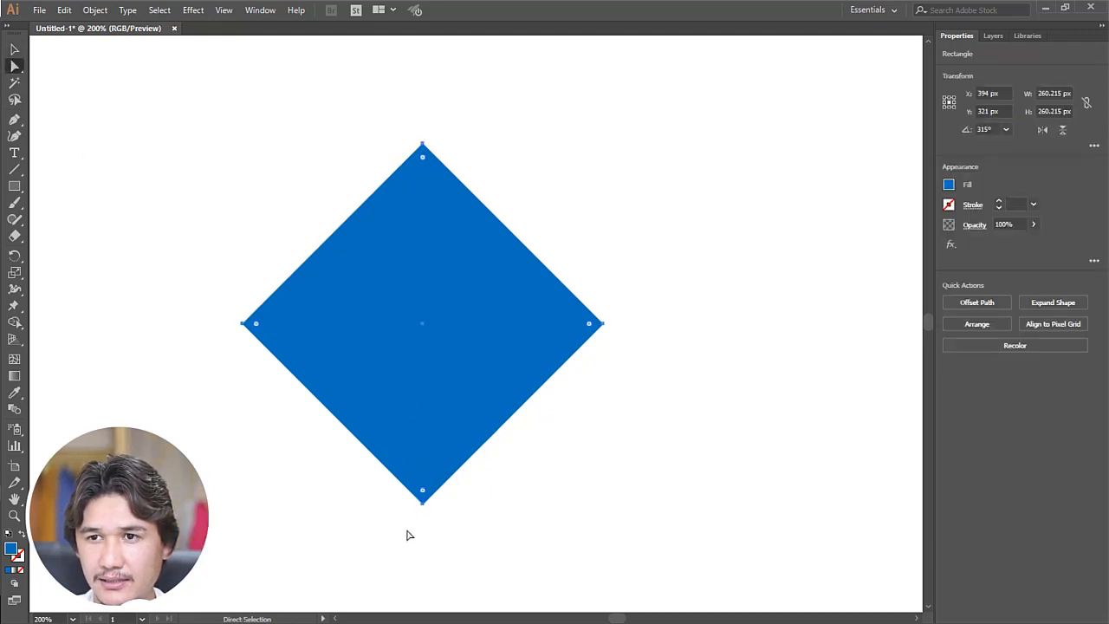
{"action": "left_click_drag", "start_coordinate": [408, 523], "coordinate": [457, 502]}
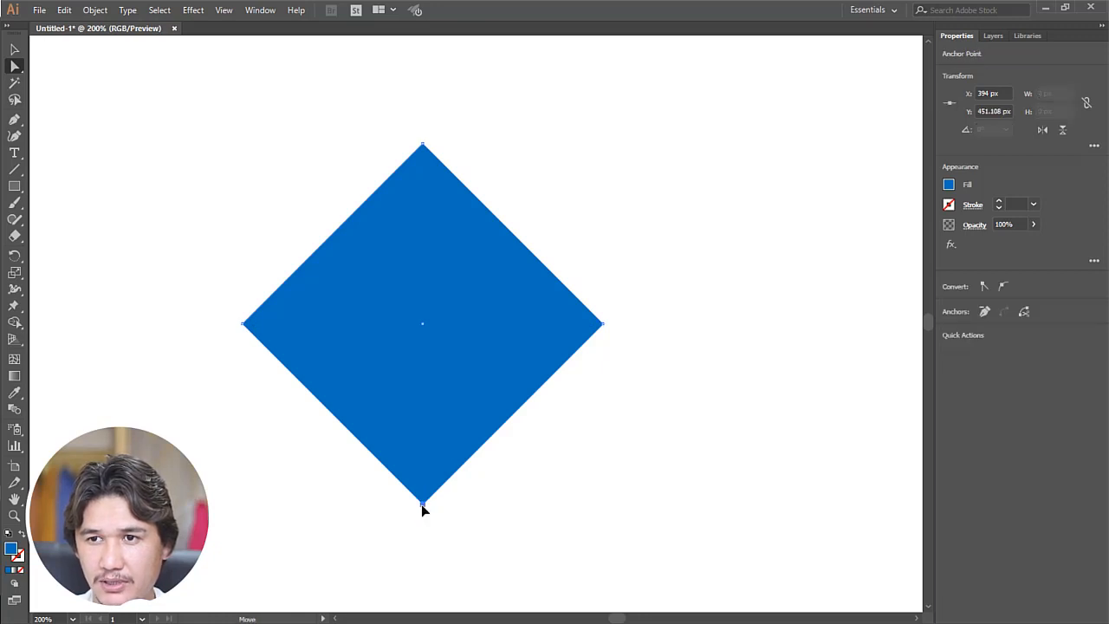
{"action": "left_click_drag", "start_coordinate": [423, 508], "coordinate": [424, 325]}
{"action": "left_click", "coordinate": [604, 437]}
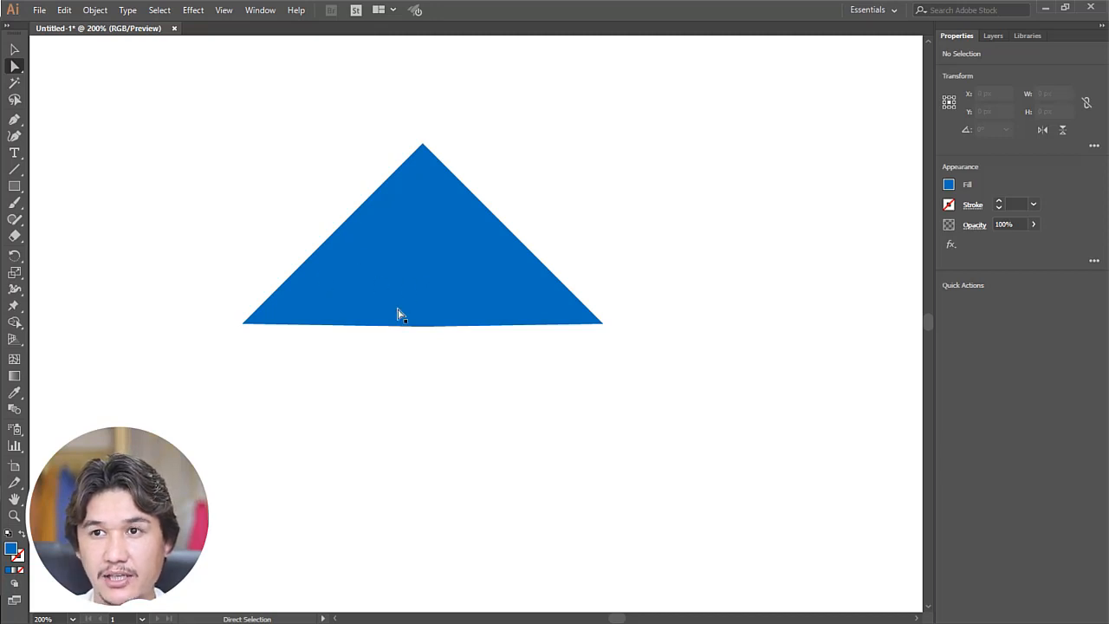
{"action": "left_click_drag", "start_coordinate": [409, 357], "coordinate": [424, 329]}
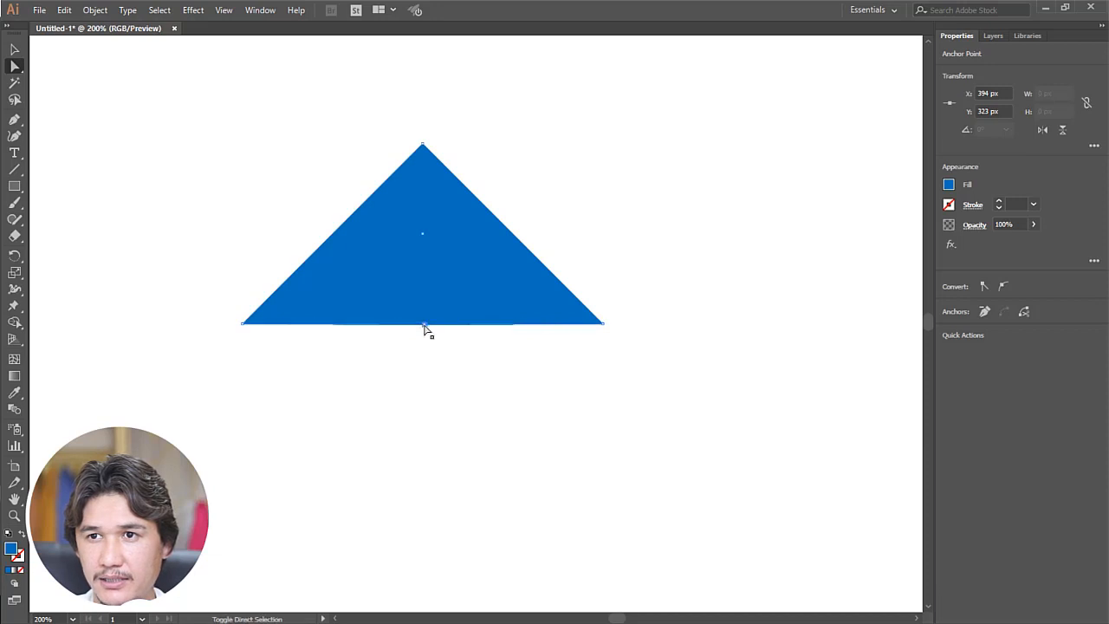
{"action": "left_click", "coordinate": [425, 328]}
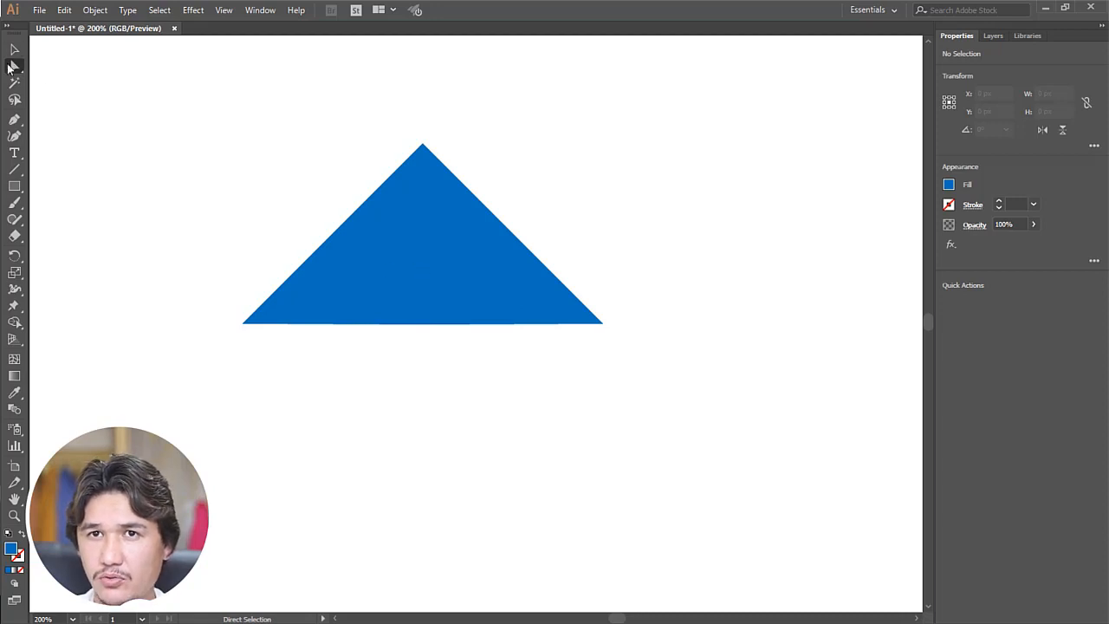
Step: Draw a blue rectangle about 182 × 116 px under the triangle's base as the house body, and deselect it
{"action": "left_click", "coordinate": [15, 186]}
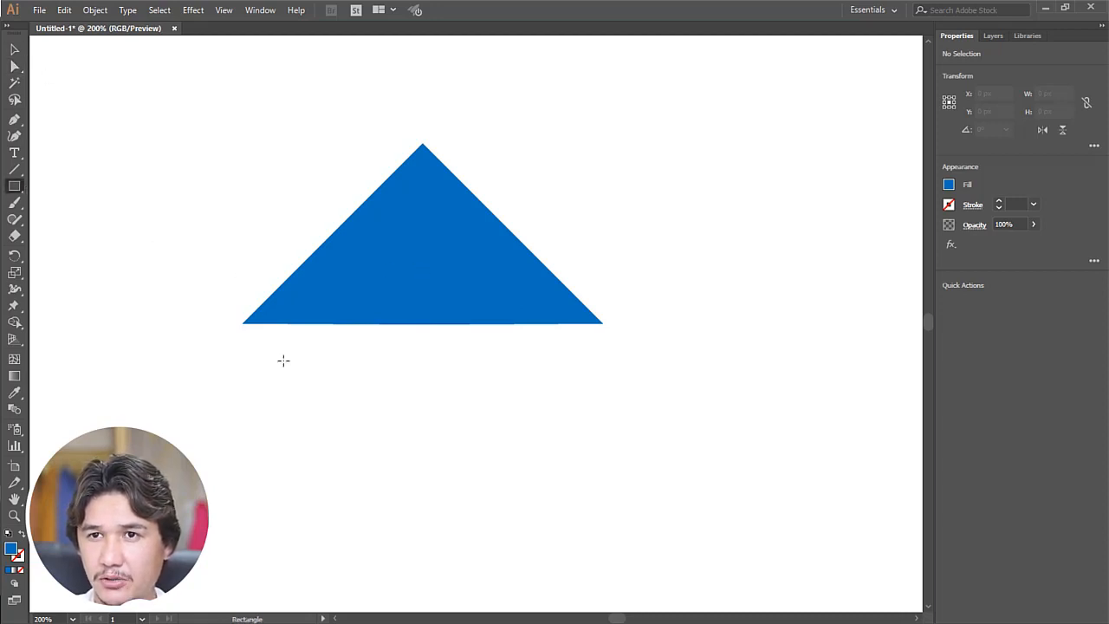
{"action": "left_click_drag", "start_coordinate": [297, 323], "coordinate": [550, 482]}
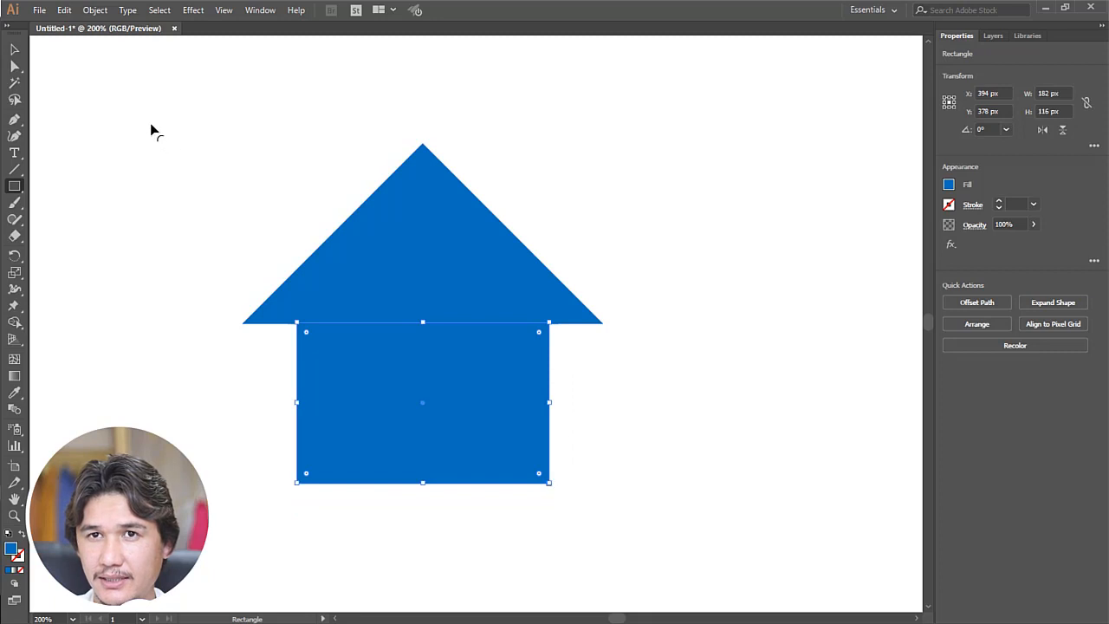
{"action": "left_click", "coordinate": [14, 49]}
{"action": "left_click", "coordinate": [82, 107]}
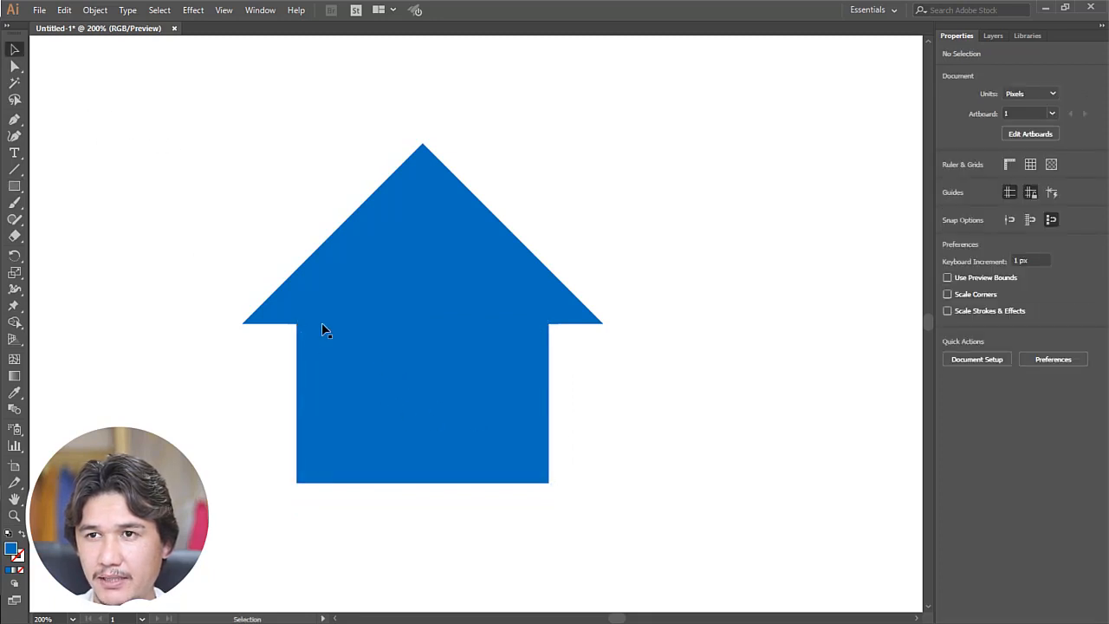
Step: Draw a door rectangle about 37 × 63 px at the bottom centre of the house body and fill it with white
{"action": "left_click", "coordinate": [14, 185]}
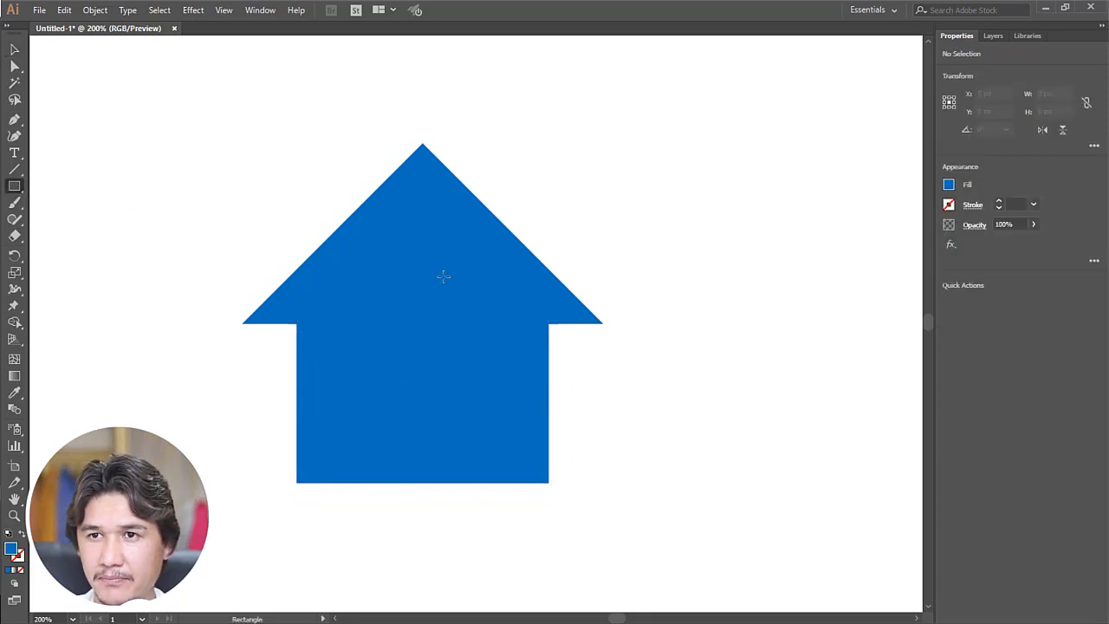
{"action": "left_click_drag", "start_coordinate": [397, 394], "coordinate": [450, 482]}
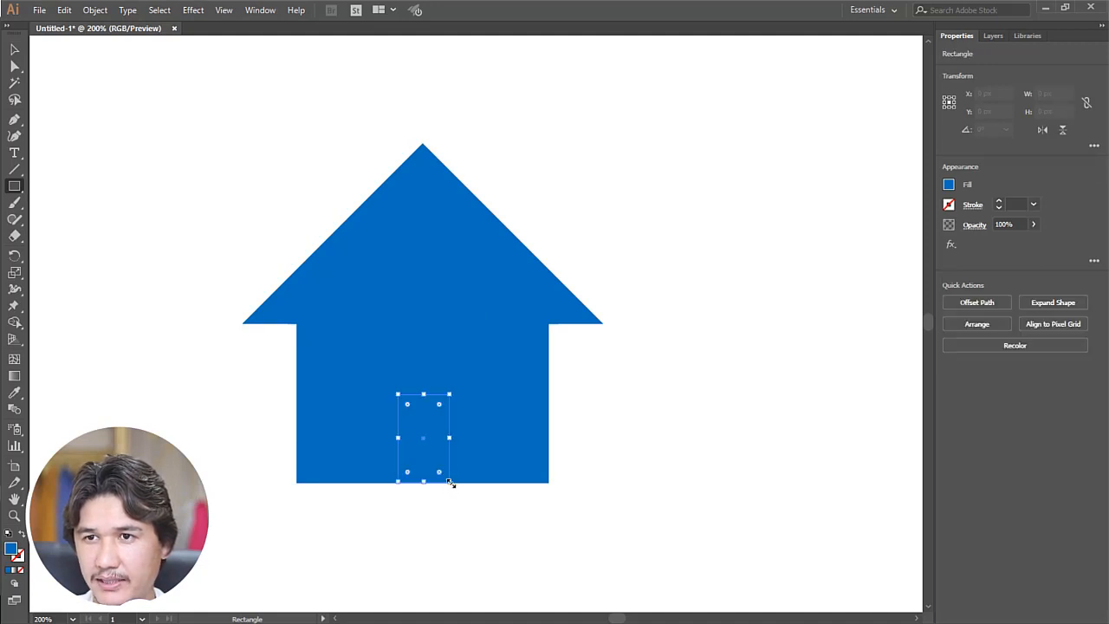
{"action": "left_click", "coordinate": [950, 185]}
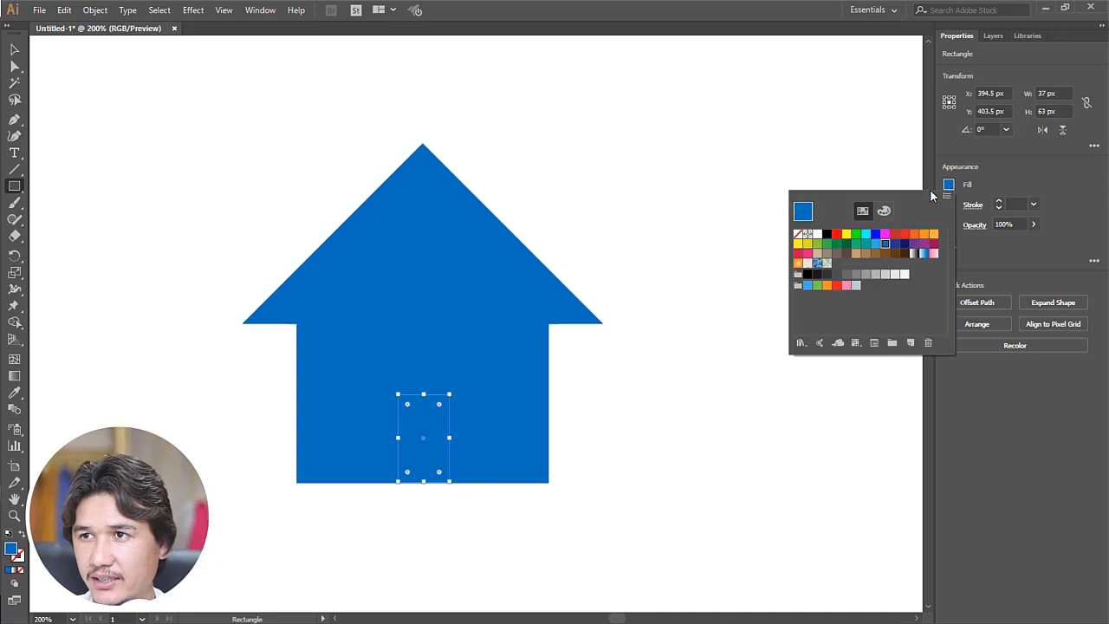
{"action": "left_click", "coordinate": [815, 235]}
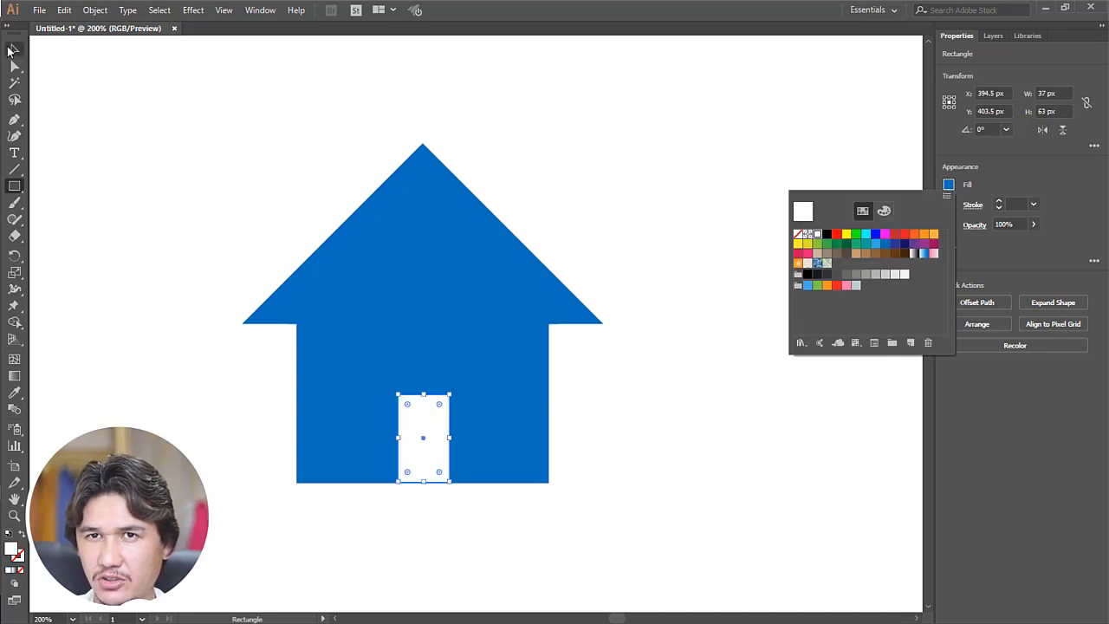
{"action": "key", "text": "Escape"}
{"action": "left_click", "coordinate": [136, 116]}
{"action": "left_click", "coordinate": [579, 348]}
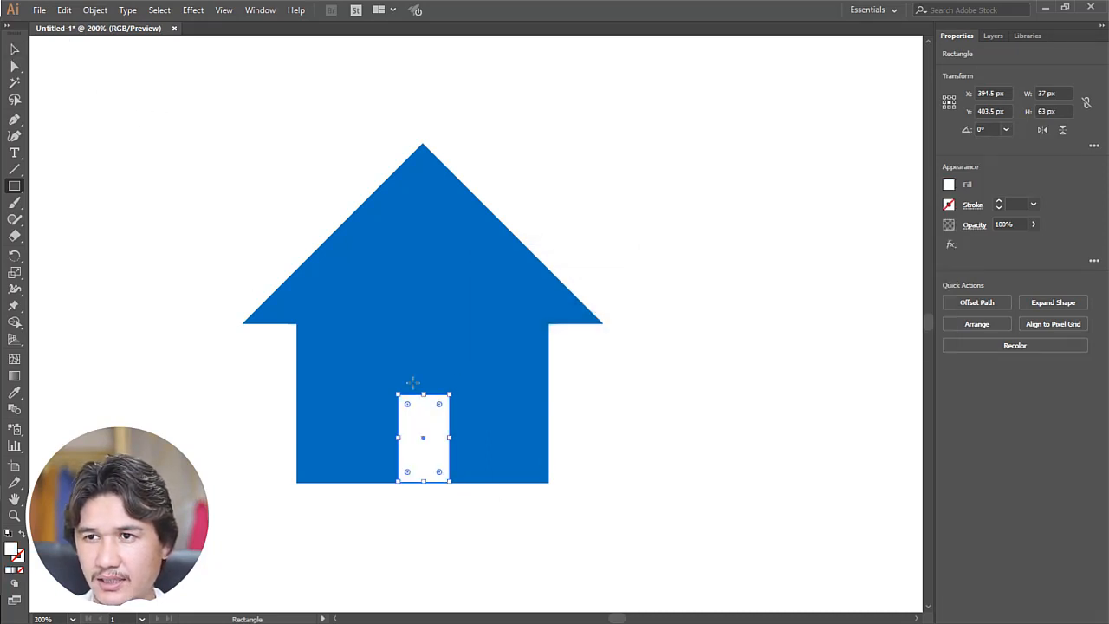
Step: Move the white door slightly upward, leaving a thin blue strip beneath it, and deselect it
{"action": "left_click", "coordinate": [16, 51]}
{"action": "left_click", "coordinate": [123, 143]}
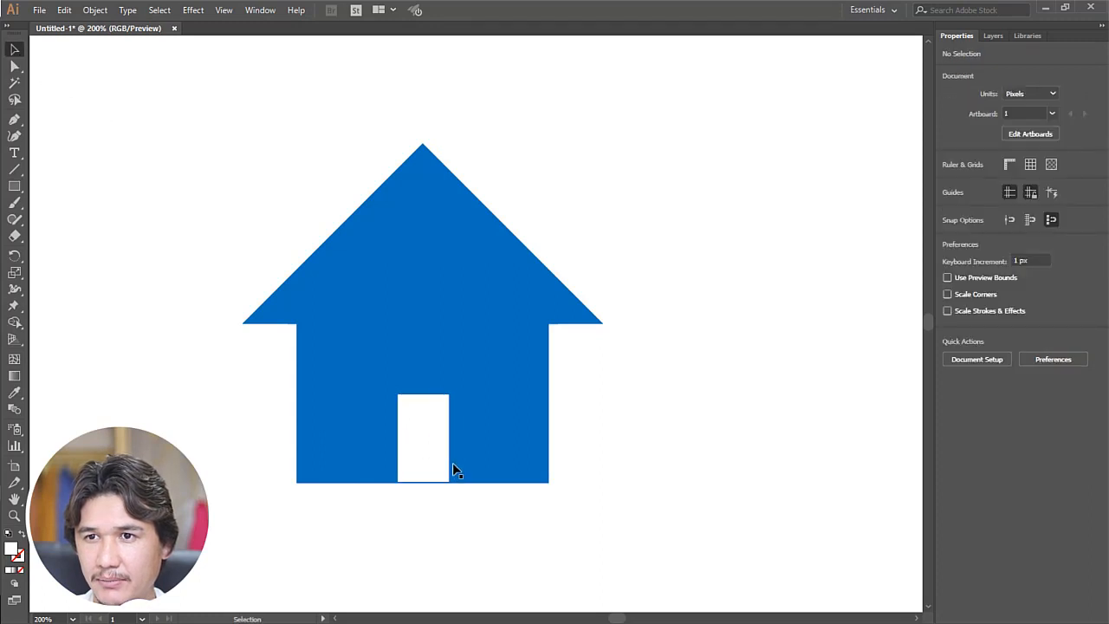
{"action": "left_click_drag", "start_coordinate": [443, 453], "coordinate": [447, 448]}
{"action": "left_click", "coordinate": [621, 461]}
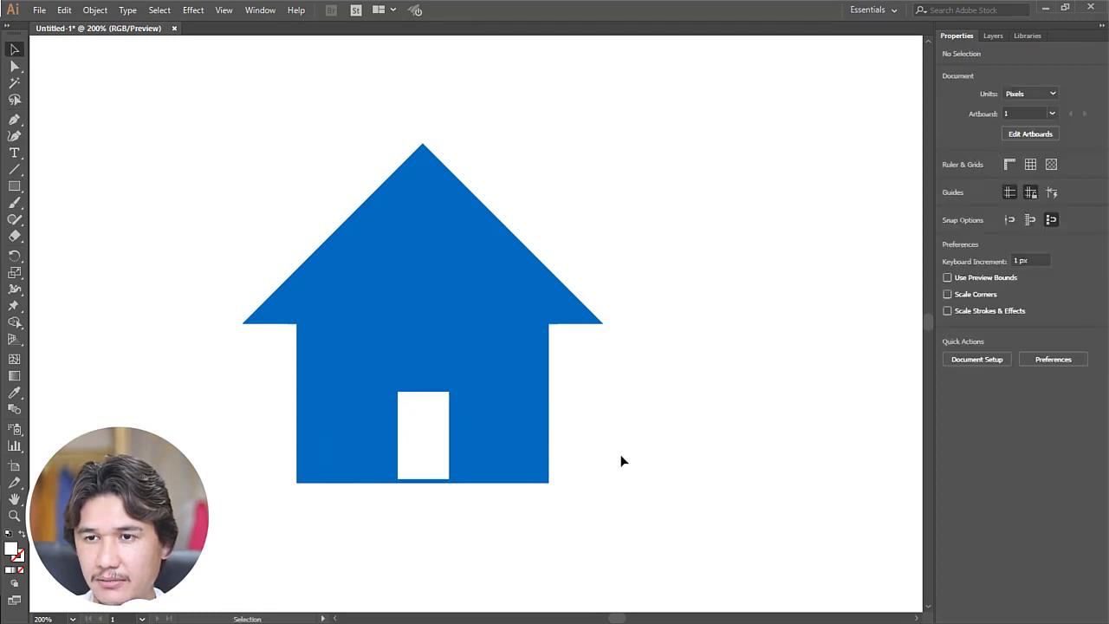
Step: Draw a white square about 14 × 14 px inside the roof and duplicate it to its right with a narrow gap
{"action": "key", "text": "m"}
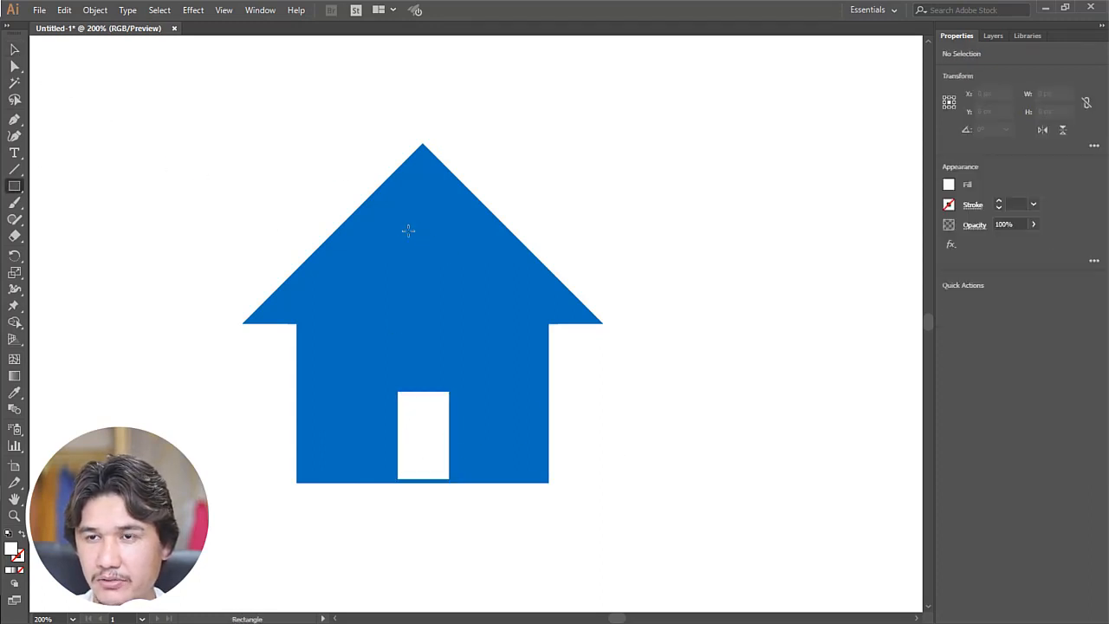
{"action": "left_click_drag", "start_coordinate": [398, 227], "coordinate": [419, 249]}
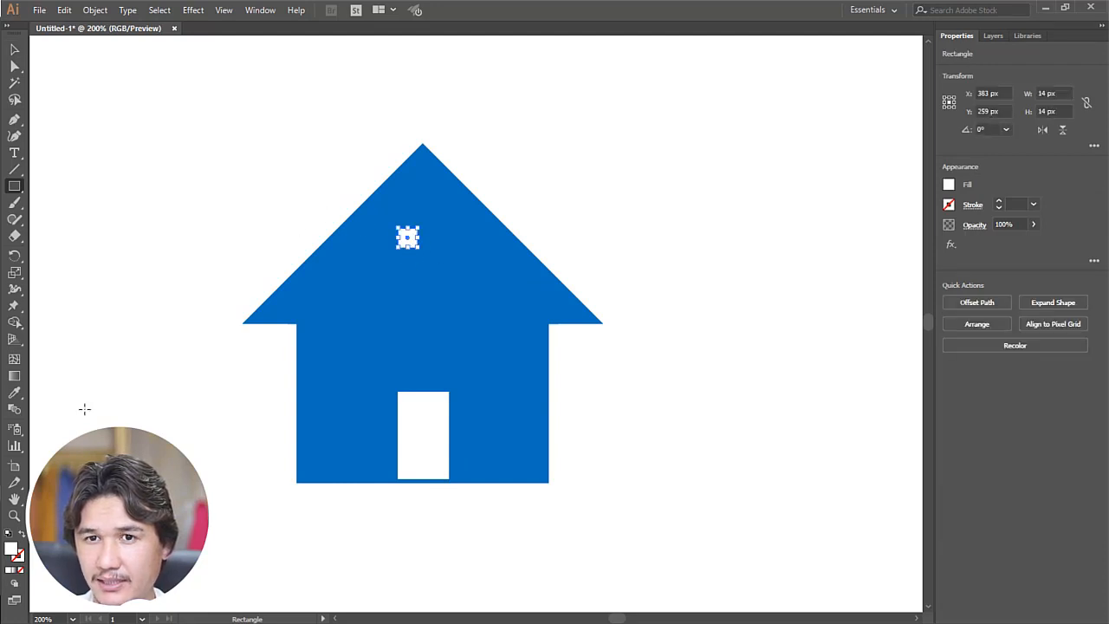
{"action": "left_click", "coordinate": [13, 515]}
{"action": "left_click_drag", "start_coordinate": [315, 180], "coordinate": [627, 353]}
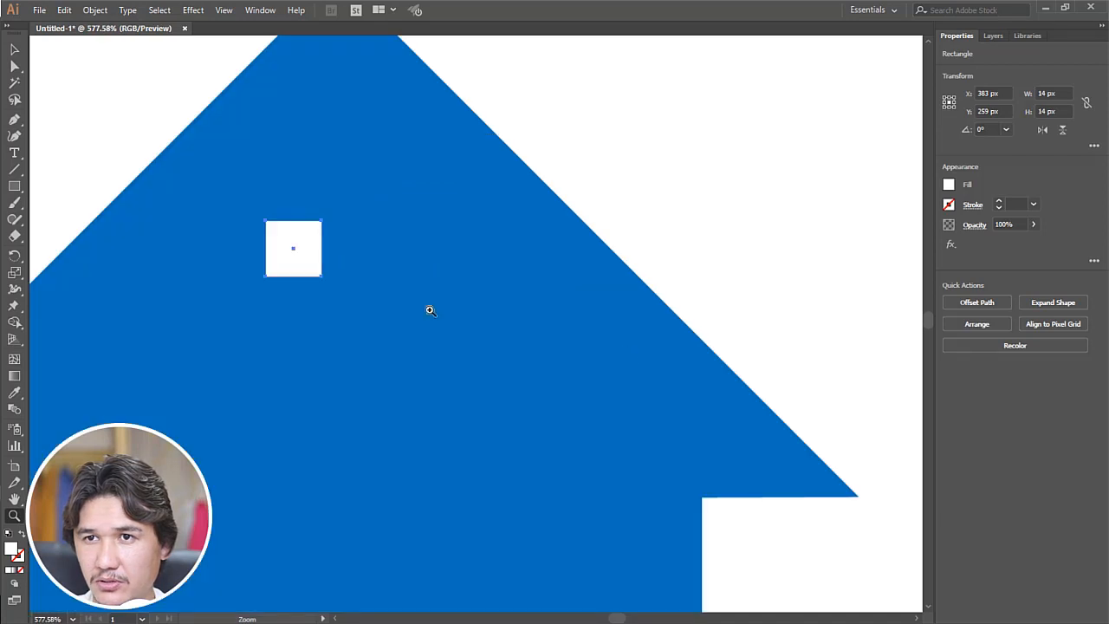
{"action": "key", "text": "v"}
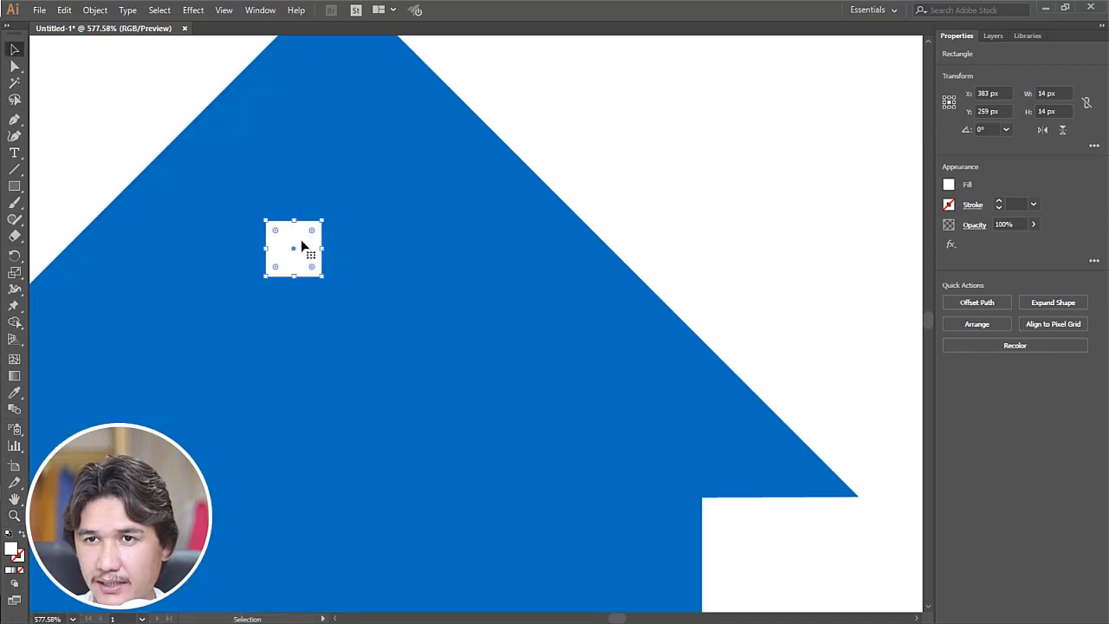
{"action": "left_click_drag", "start_coordinate": [301, 239], "coordinate": [363, 247]}
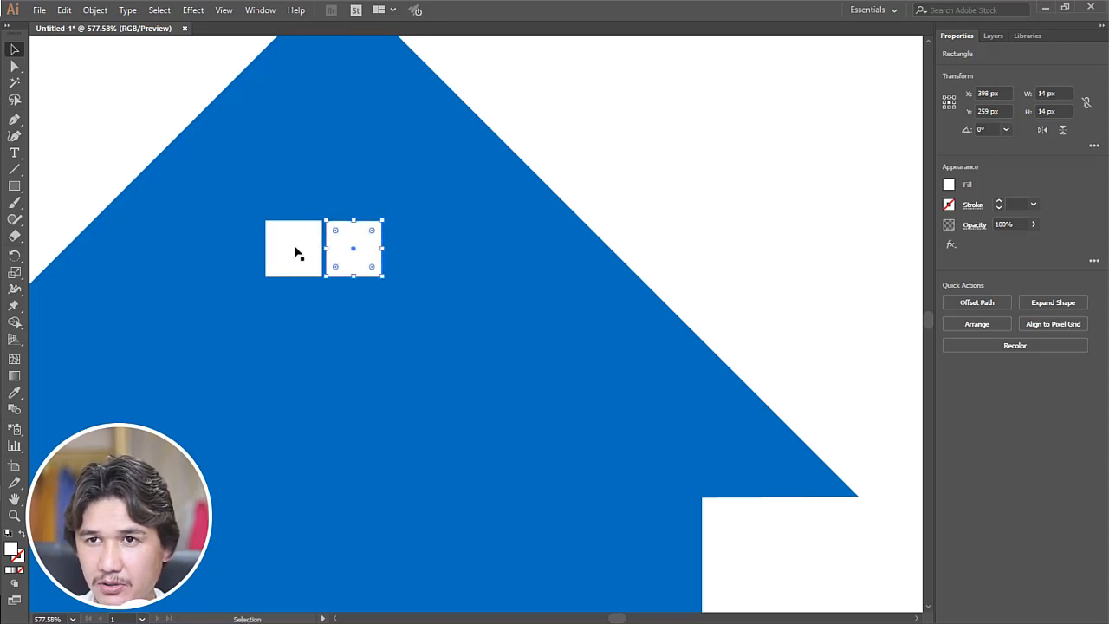
{"action": "left_click_drag", "start_coordinate": [340, 246], "coordinate": [344, 247]}
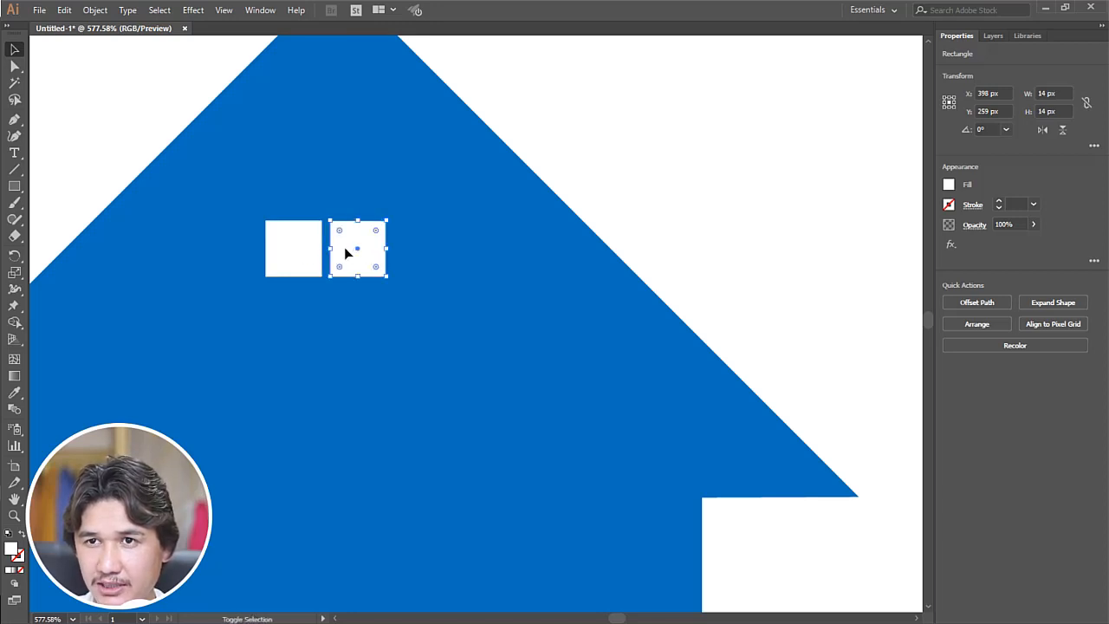
Step: Duplicate both white squares directly below with the same narrow gap to form a four-pane window, and deselect them
{"action": "left_click", "coordinate": [288, 246], "text": "shift"}
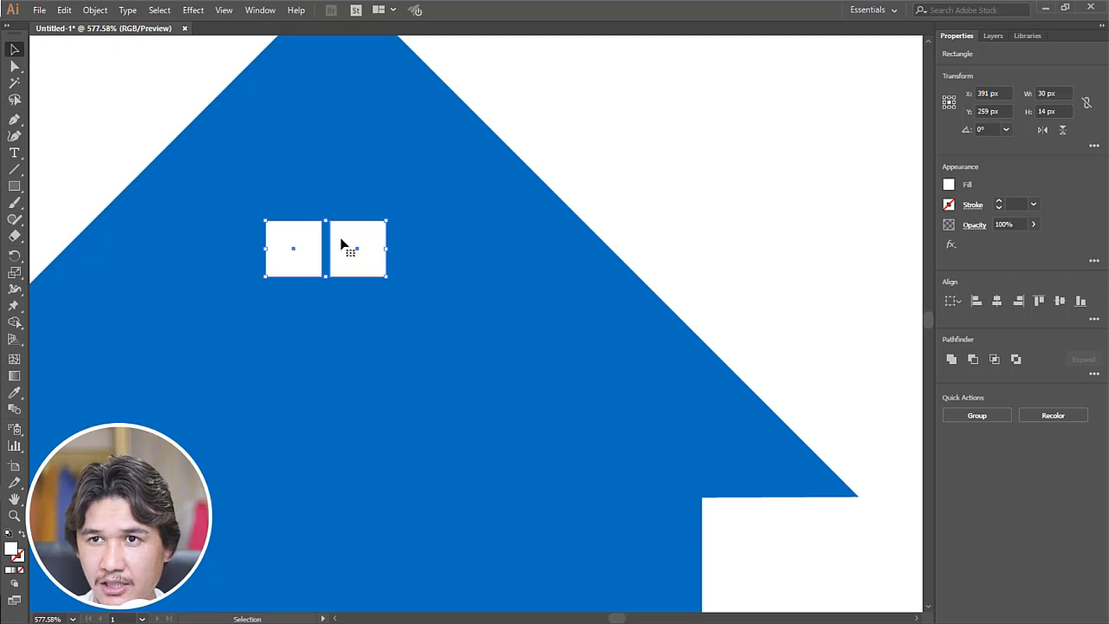
{"action": "left_click_drag", "start_coordinate": [341, 238], "coordinate": [340, 299]}
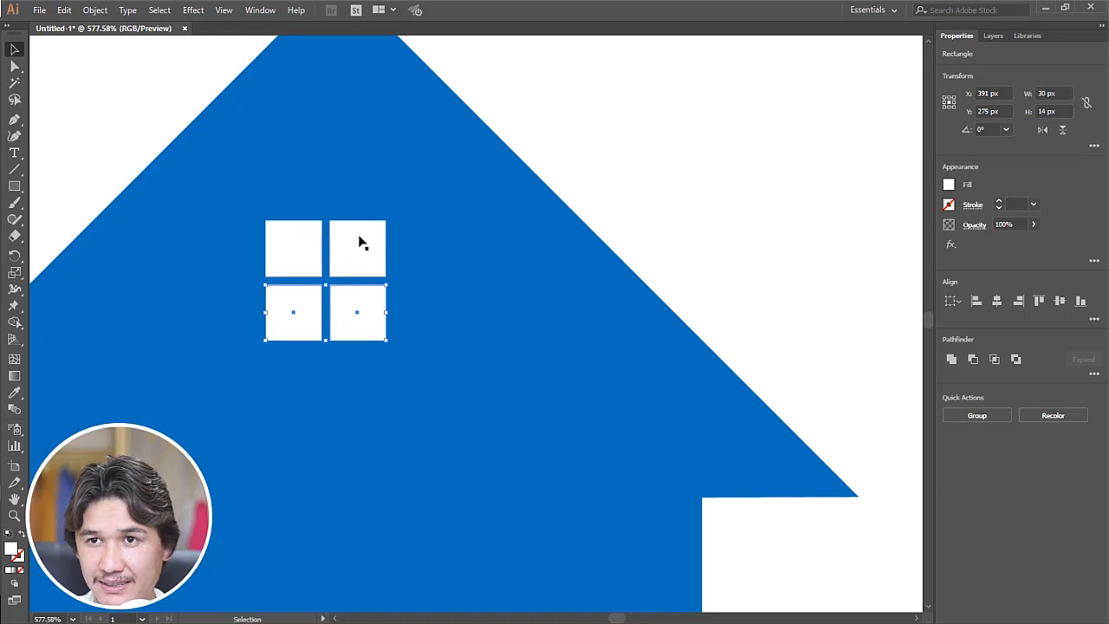
{"action": "left_click", "coordinate": [661, 215]}
{"action": "key", "text": "z"}
{"action": "left_click", "coordinate": [438, 396], "text": "alt"}
{"action": "left_click", "coordinate": [438, 396], "text": "alt"}
{"action": "left_click", "coordinate": [437, 396], "text": "alt"}
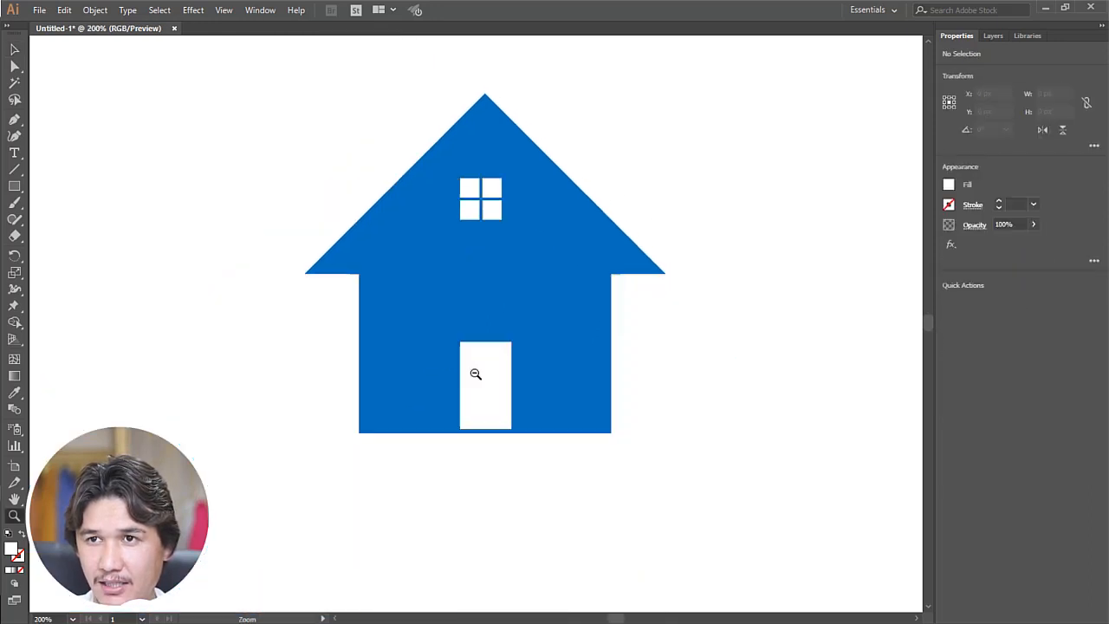
{"action": "left_click", "coordinate": [516, 249]}
{"action": "key", "text": "v"}
{"action": "left_click", "coordinate": [407, 235]}
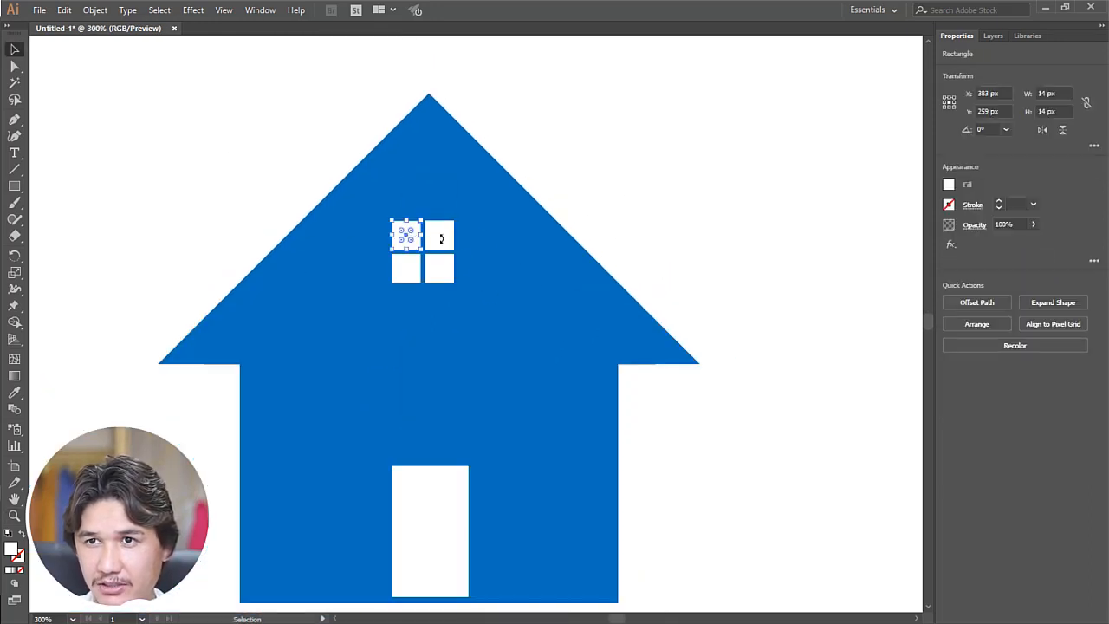
{"action": "left_click", "coordinate": [441, 237]}
{"action": "left_click", "coordinate": [401, 252]}
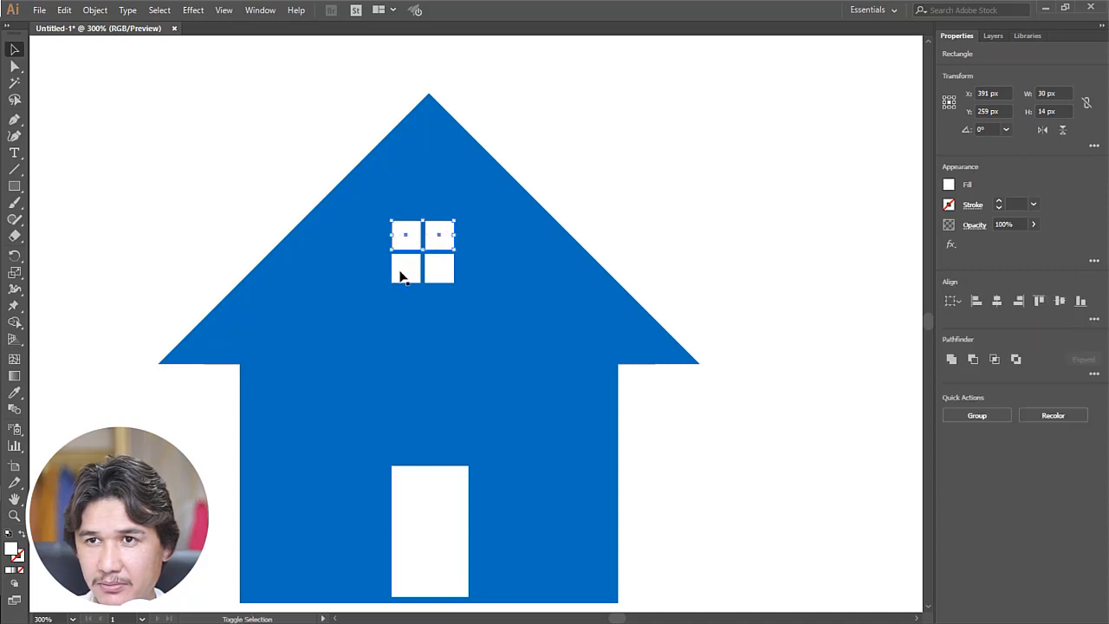
{"action": "left_click", "coordinate": [404, 272]}
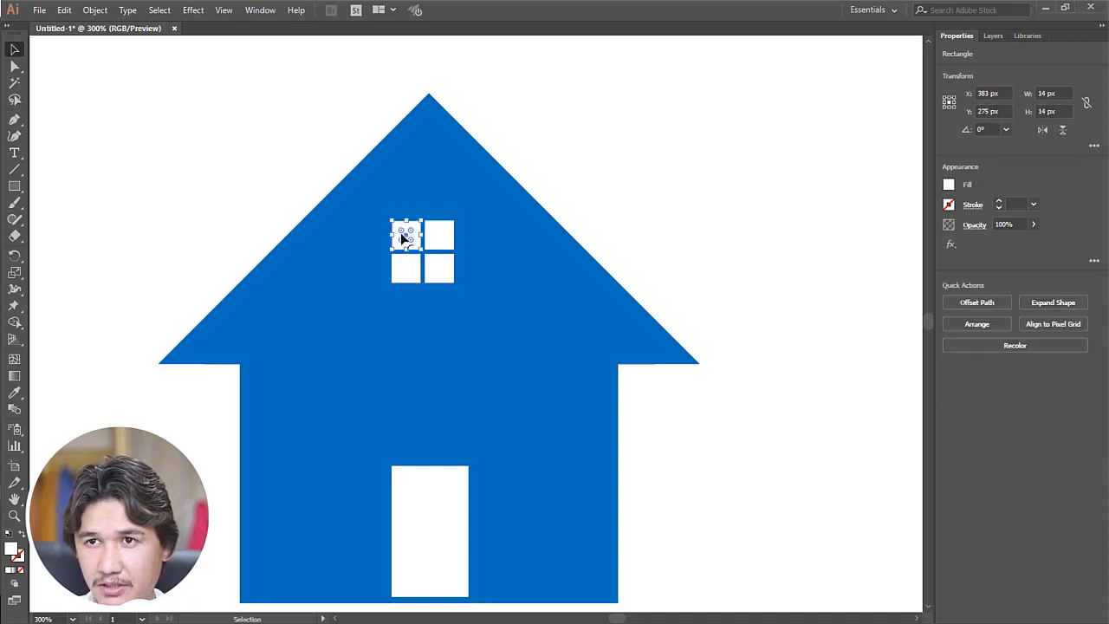
{"action": "key", "text": "a"}
{"action": "left_click", "coordinate": [424, 276]}
{"action": "left_click", "coordinate": [372, 252]}
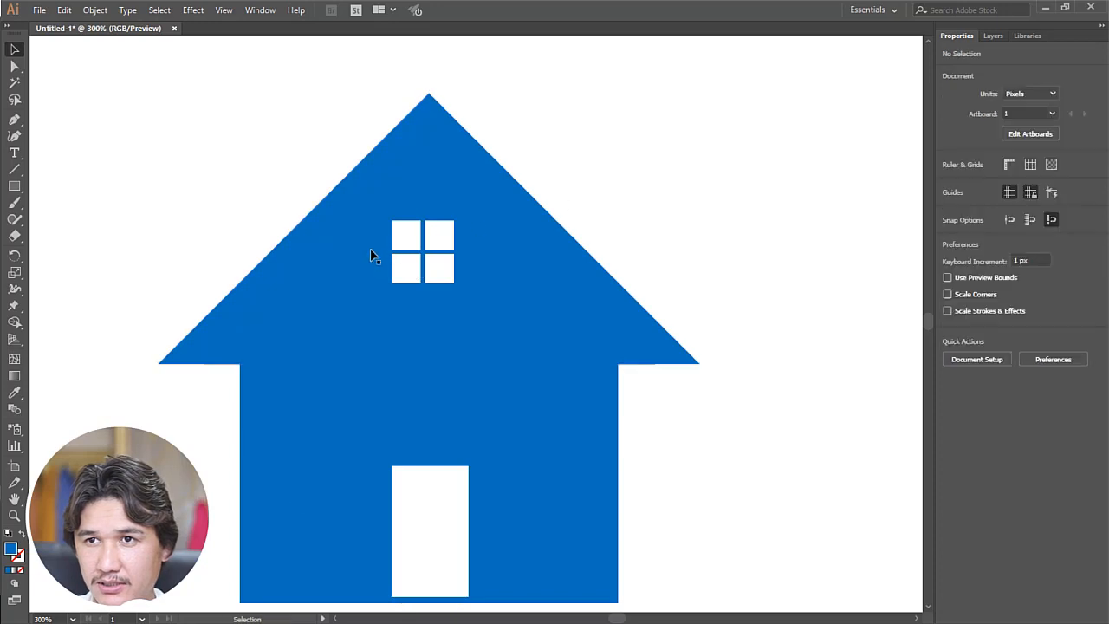
Step: Move all four window panes together slightly up and to the right, centred under the roof's peak, and deselect them
{"action": "left_click", "coordinate": [408, 232]}
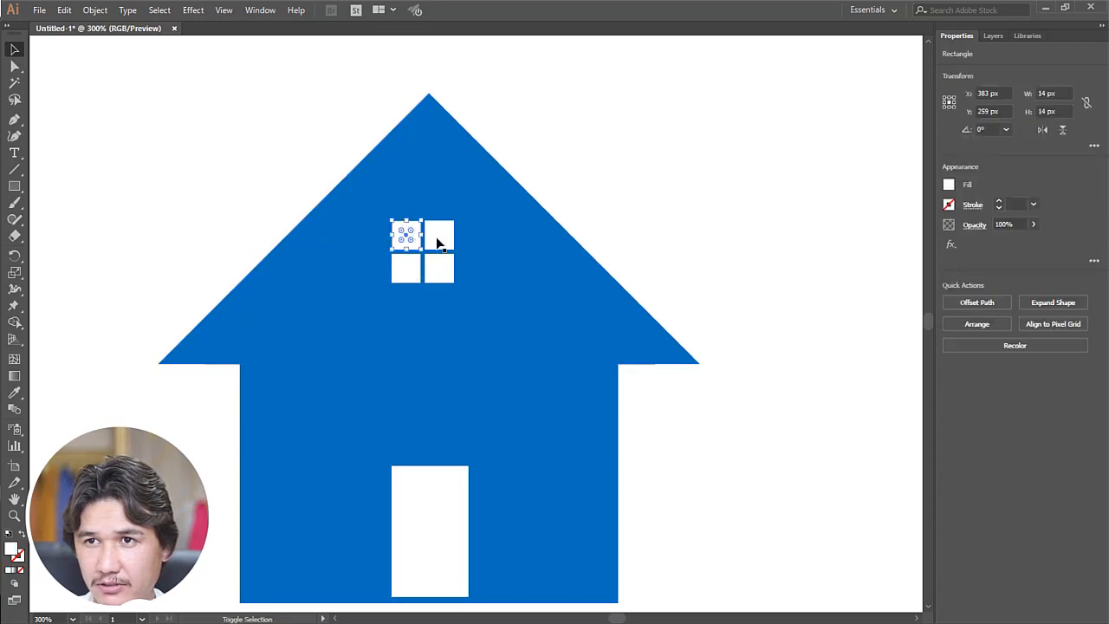
{"action": "left_click", "coordinate": [438, 245], "text": "shift"}
{"action": "left_click_drag", "start_coordinate": [407, 273], "coordinate": [438, 258]}
{"action": "left_click", "coordinate": [609, 165]}
{"action": "key", "text": "z"}
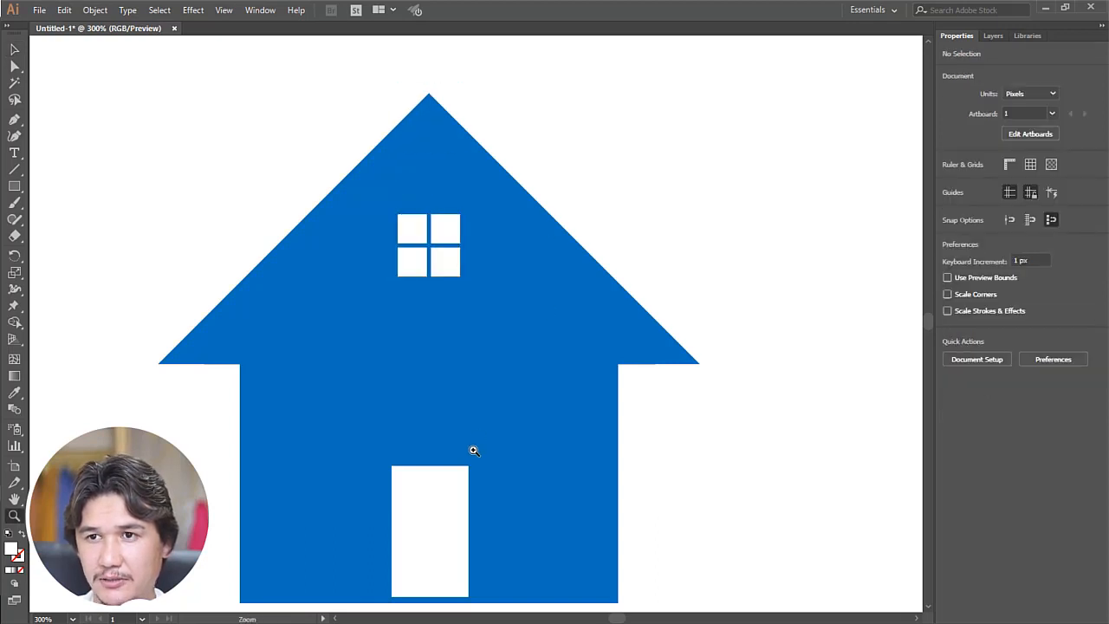
{"action": "left_click", "coordinate": [469, 453], "text": "alt"}
{"action": "left_click", "coordinate": [489, 157], "text": "alt"}
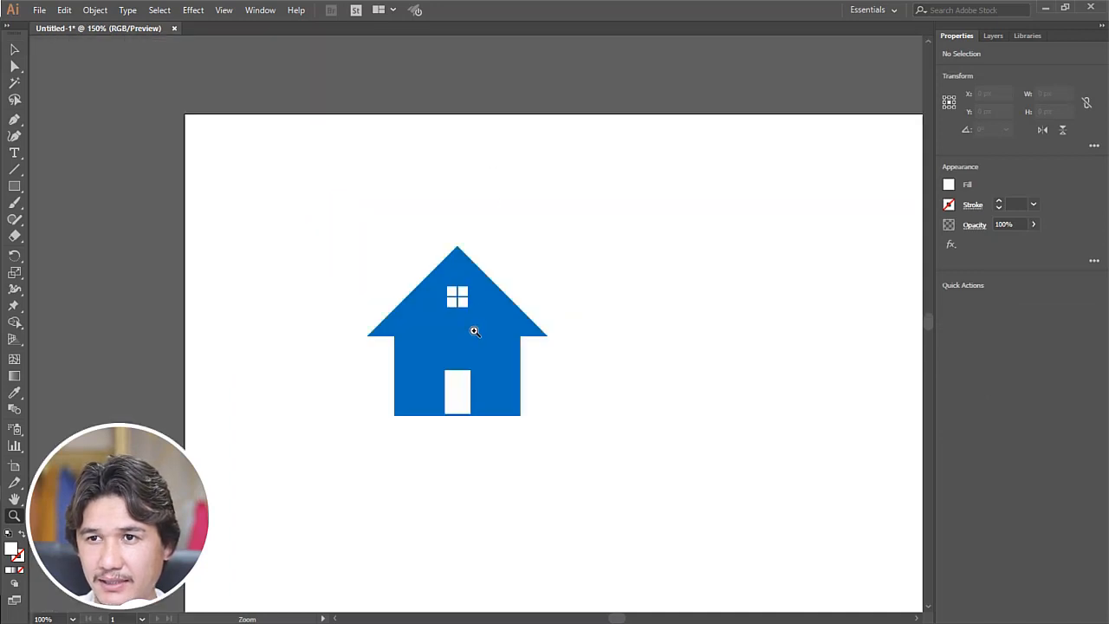
{"action": "left_click", "coordinate": [473, 331]}
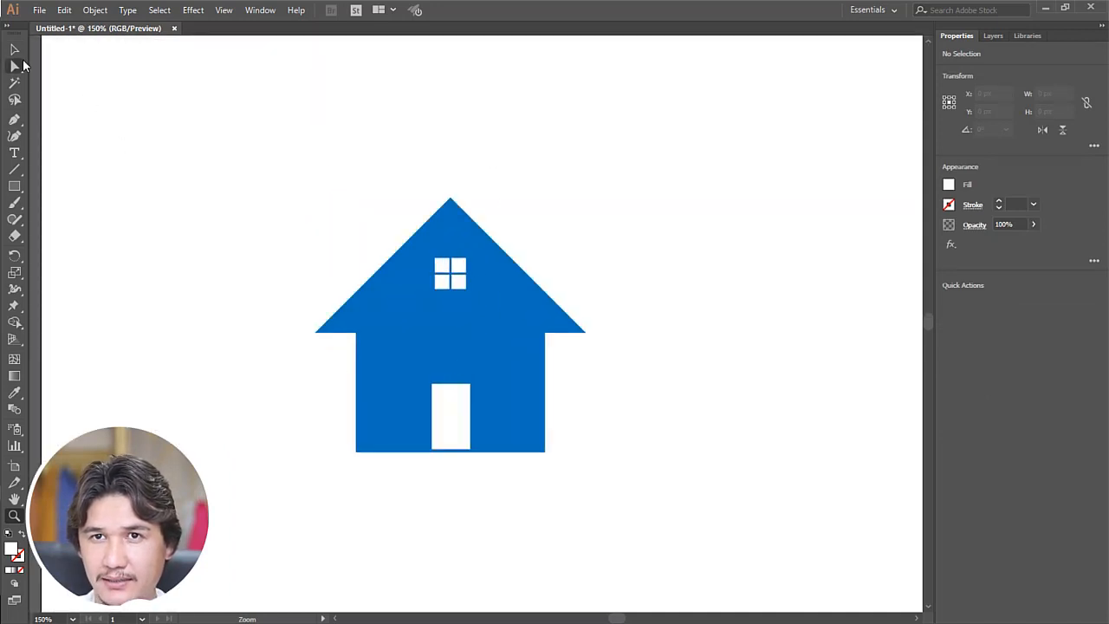
{"action": "left_click", "coordinate": [22, 65]}
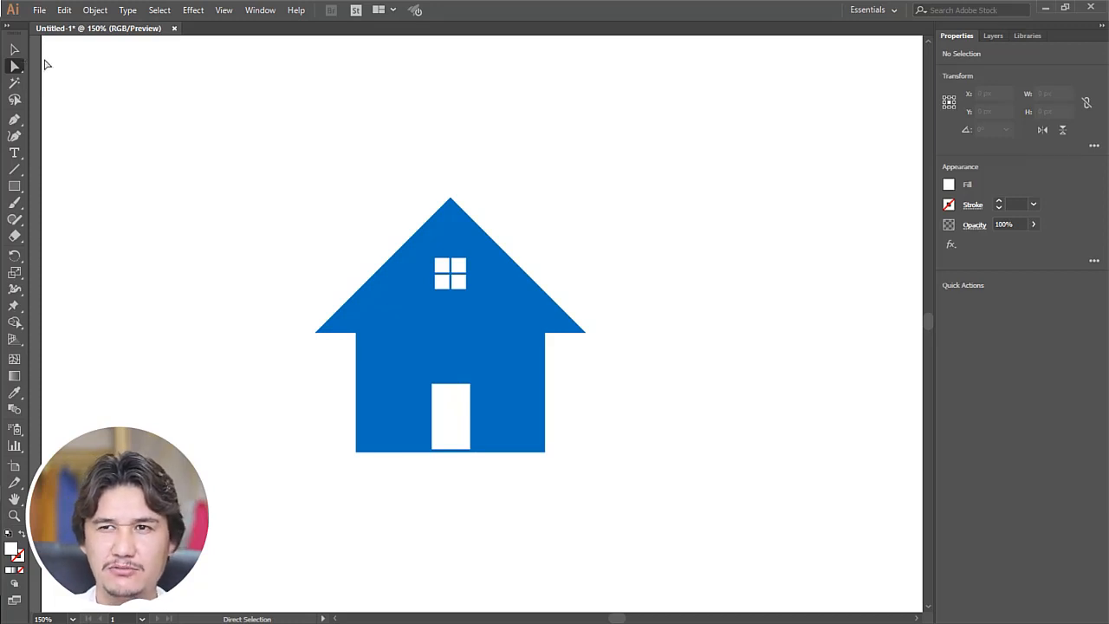
{"action": "key", "text": "v"}
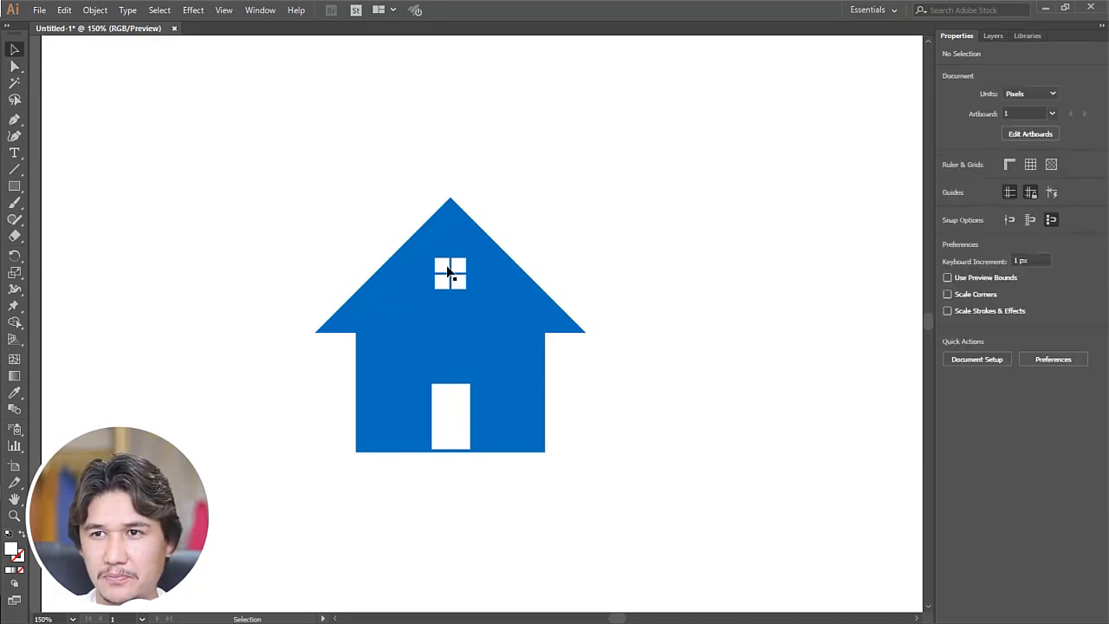
Step: Try moving the window's two upper panes individually away from the others, and undo each move
{"action": "key", "text": "z"}
{"action": "left_click_drag", "start_coordinate": [367, 208], "coordinate": [553, 355]}
{"action": "left_click", "coordinate": [18, 51]}
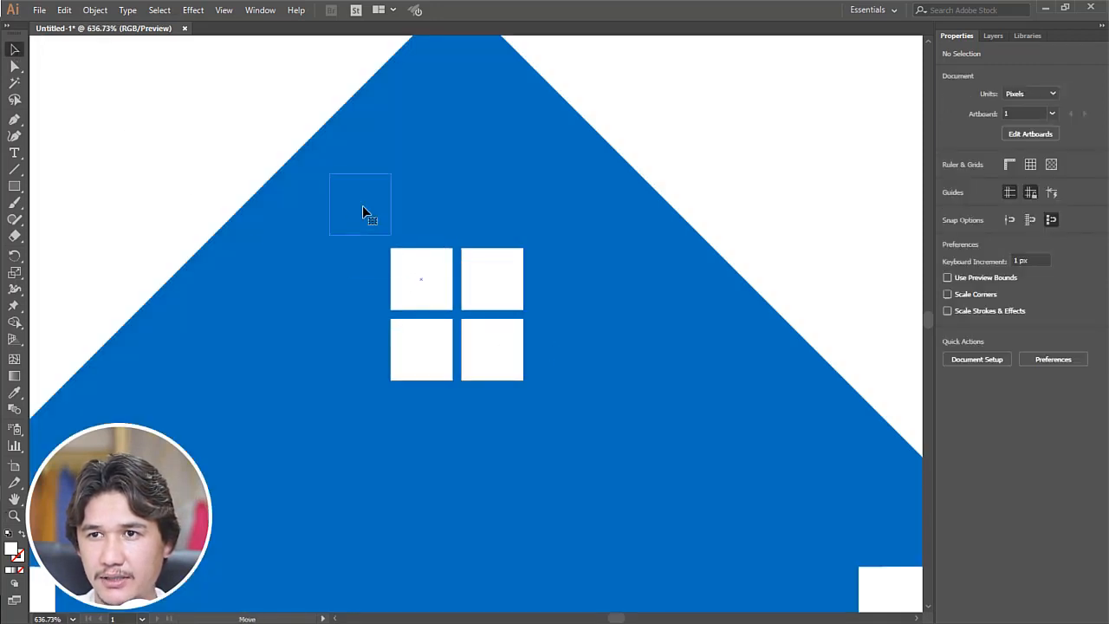
{"action": "left_click_drag", "start_coordinate": [362, 210], "coordinate": [362, 216]}
{"action": "left_click_drag", "start_coordinate": [516, 274], "coordinate": [601, 218]}
{"action": "key", "text": "ctrl+z"}
{"action": "key", "text": "ctrl+z"}
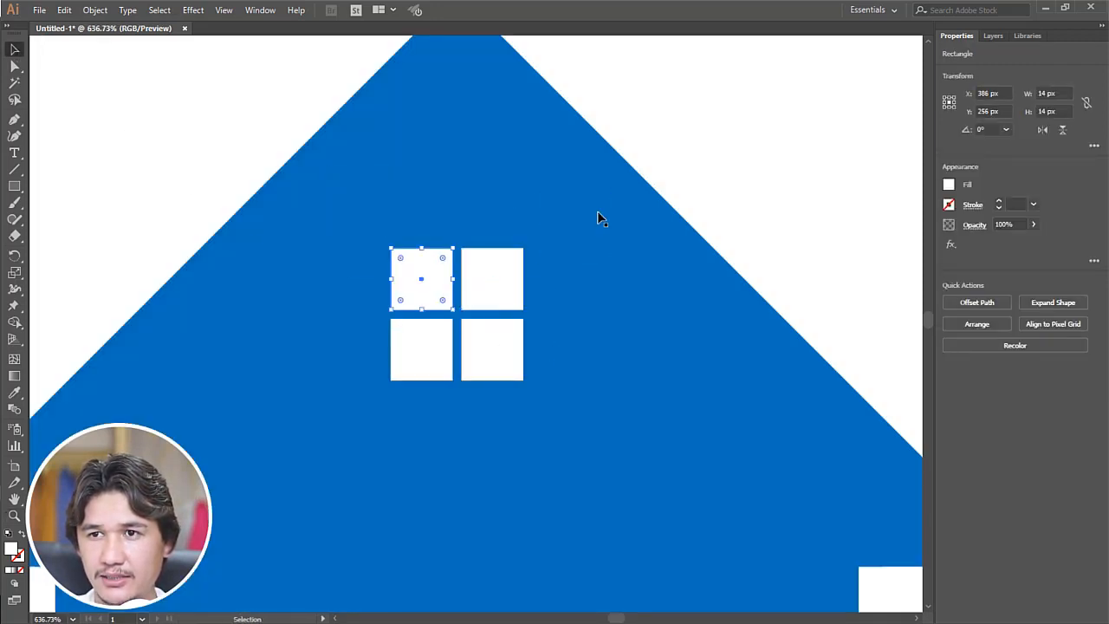
{"action": "left_click_drag", "start_coordinate": [498, 282], "coordinate": [621, 233]}
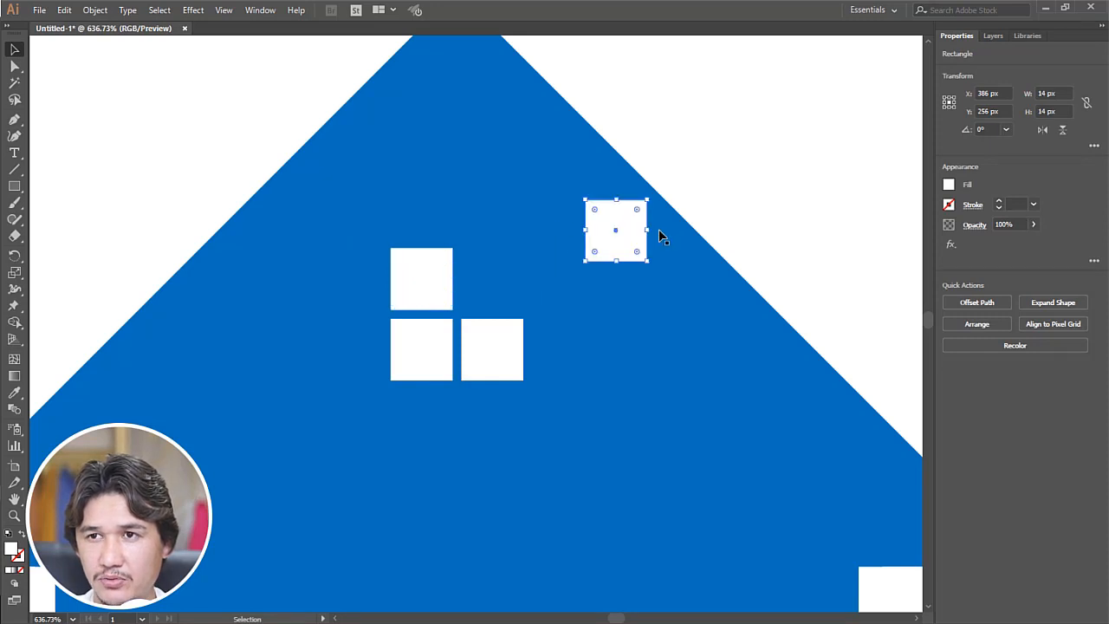
{"action": "key", "text": "ctrl+z"}
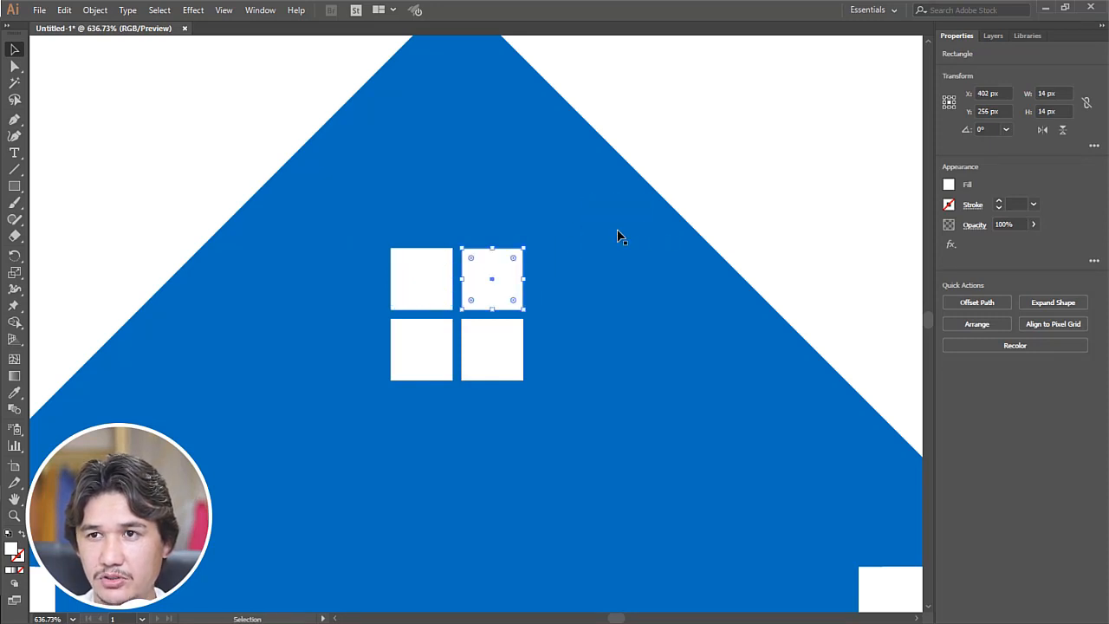
Step: Select all four window panes together, try moving them as a set, and undo that move
{"action": "left_click", "coordinate": [429, 276], "text": "shift"}
{"action": "left_click", "coordinate": [430, 350], "text": "shift"}
{"action": "left_click", "coordinate": [507, 364], "text": "shift"}
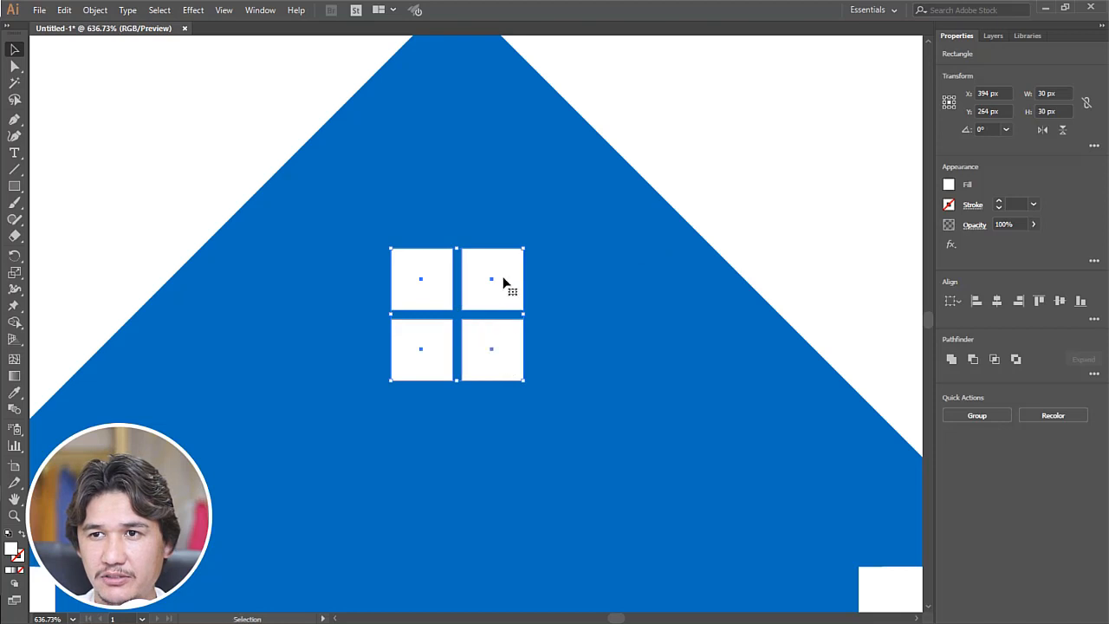
{"action": "left_click_drag", "start_coordinate": [495, 295], "coordinate": [394, 277]}
{"action": "key", "text": "ctrl+z"}
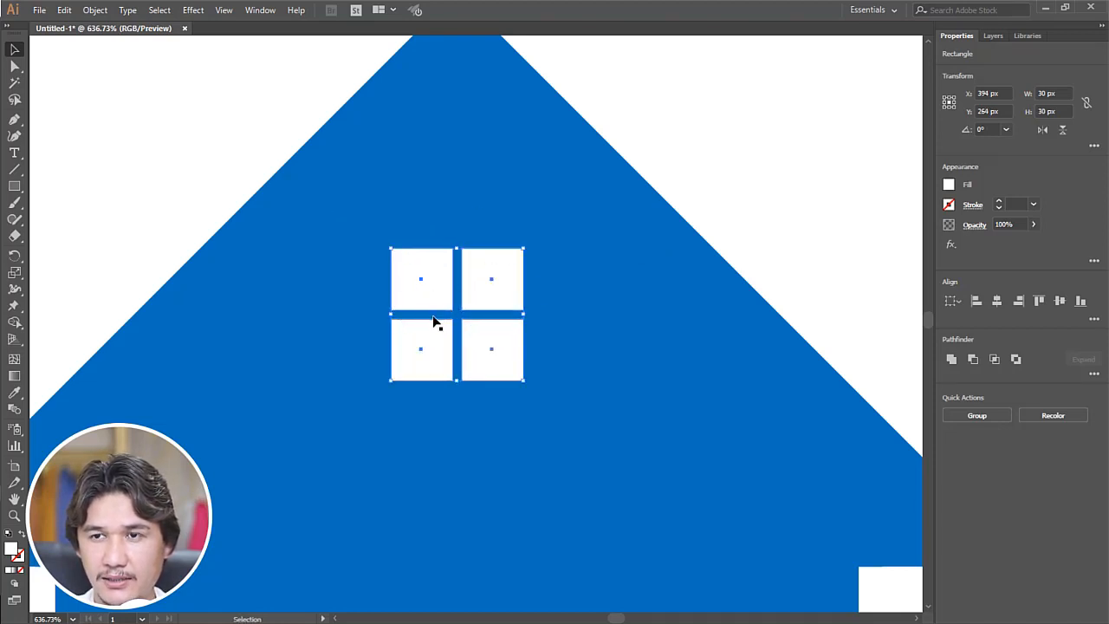
Step: Group the four white window panes into one object and test moving the group within the roof
{"action": "right_click", "coordinate": [432, 283]}
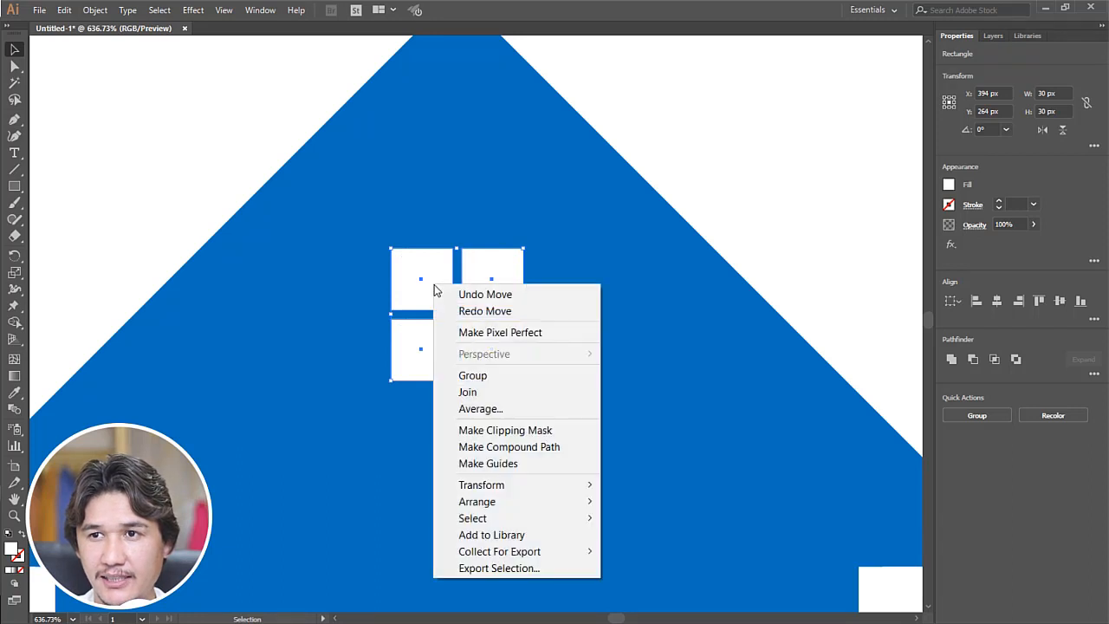
{"action": "left_click", "coordinate": [472, 376]}
{"action": "left_click_drag", "start_coordinate": [498, 358], "coordinate": [546, 418]}
{"action": "left_click", "coordinate": [240, 145]}
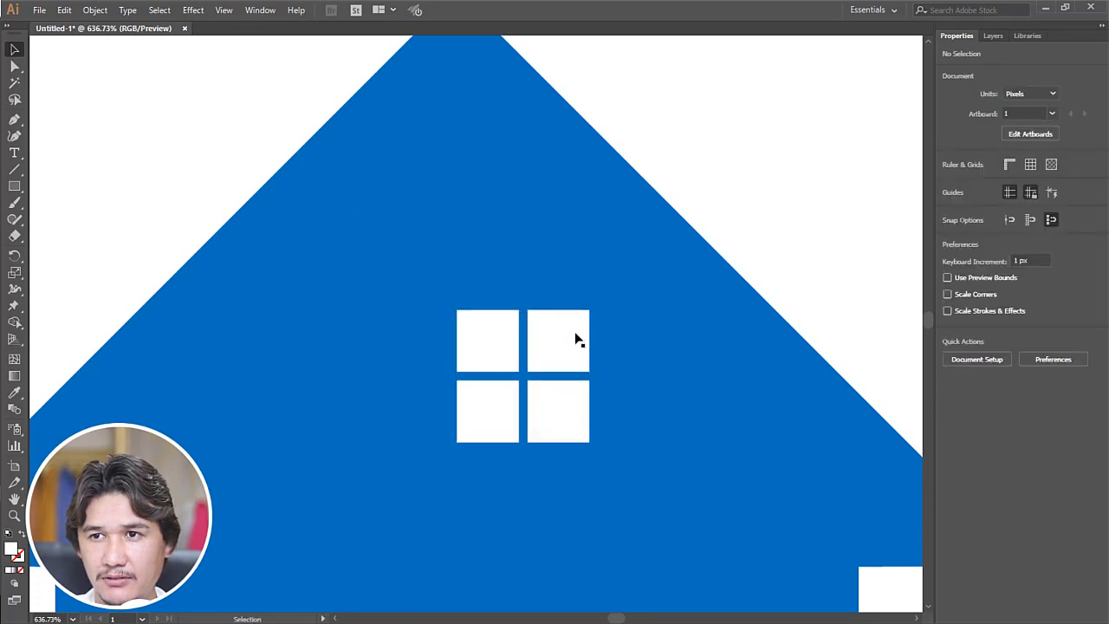
{"action": "left_click_drag", "start_coordinate": [574, 334], "coordinate": [521, 364]}
Step: Enlarge the grouped window proportionally to about 38 px wide, centre it below the roof's peak and deselect it
{"action": "key", "text": "z"}
{"action": "left_click", "coordinate": [522, 386], "text": "alt"}
{"action": "left_click", "coordinate": [482, 352], "text": "alt"}
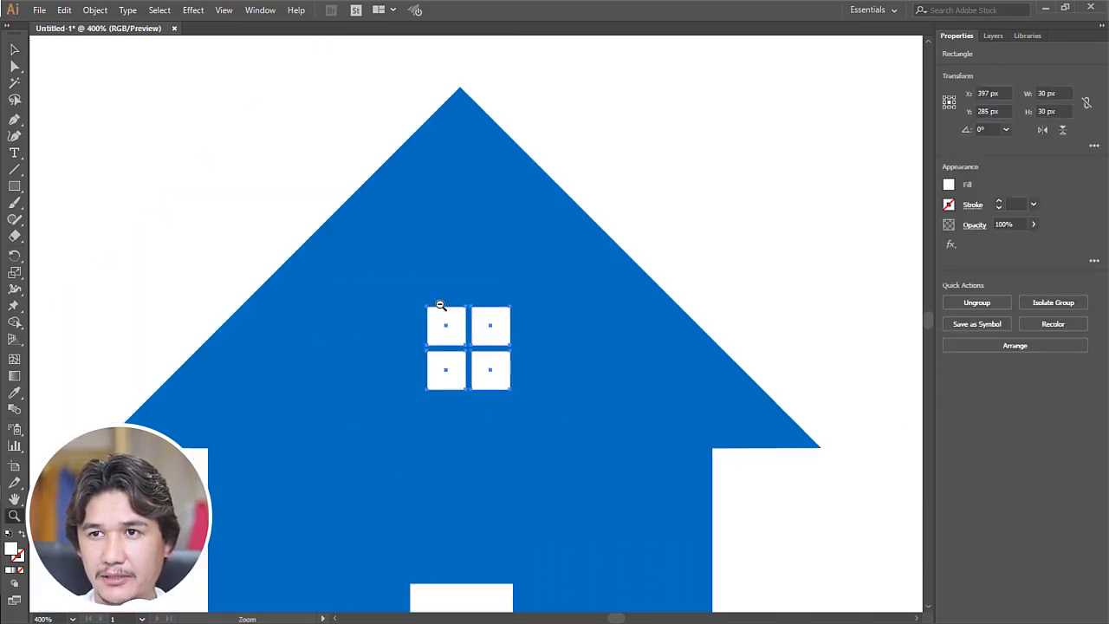
{"action": "key", "text": "a"}
{"action": "key", "text": "v"}
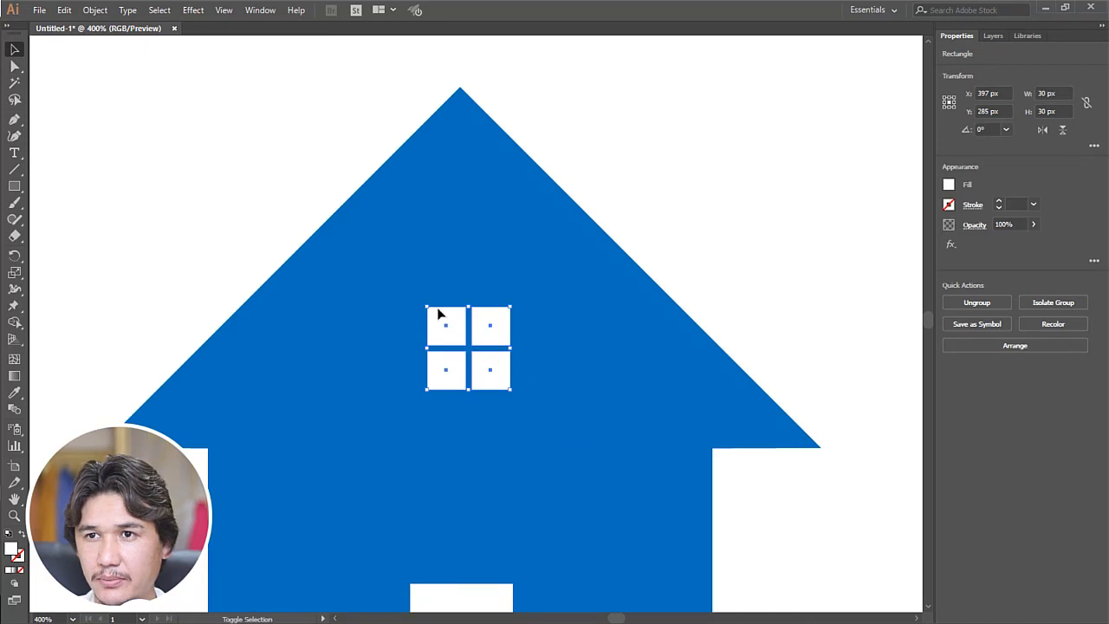
{"action": "left_click_drag", "start_coordinate": [428, 305], "coordinate": [406, 283]}
{"action": "left_click_drag", "start_coordinate": [487, 324], "coordinate": [491, 298]}
{"action": "left_click", "coordinate": [642, 223]}
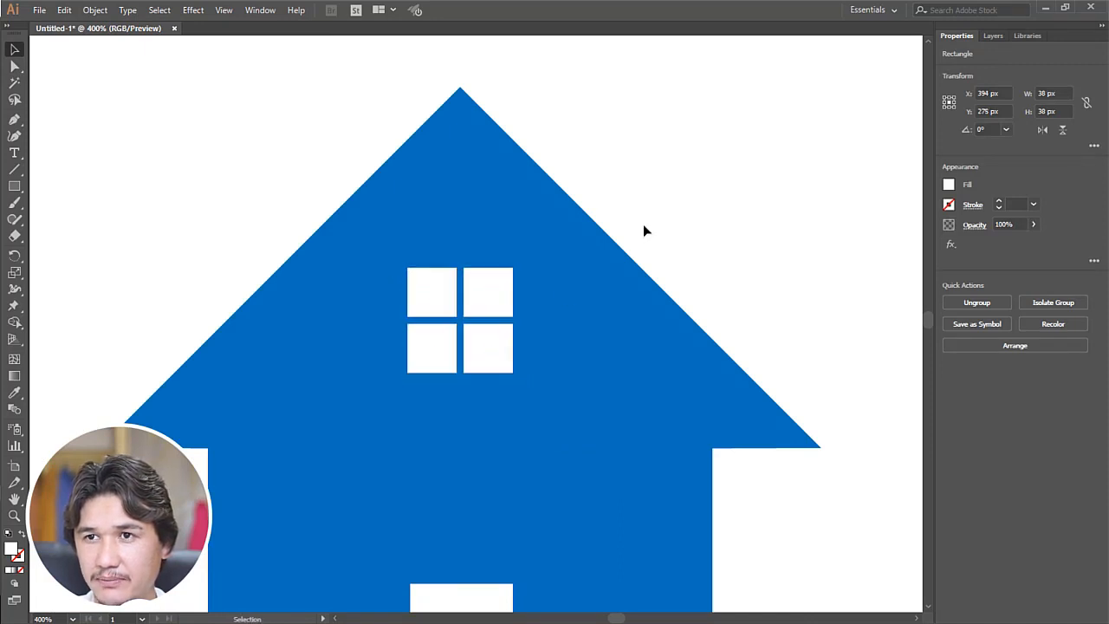
Step: Move the roof and window together up by 4 px to leave a narrow gap above the body, and deselect them
{"action": "key", "text": "z"}
{"action": "left_click", "coordinate": [523, 337], "text": "alt"}
{"action": "left_click", "coordinate": [523, 337], "text": "alt"}
{"action": "key", "text": "v"}
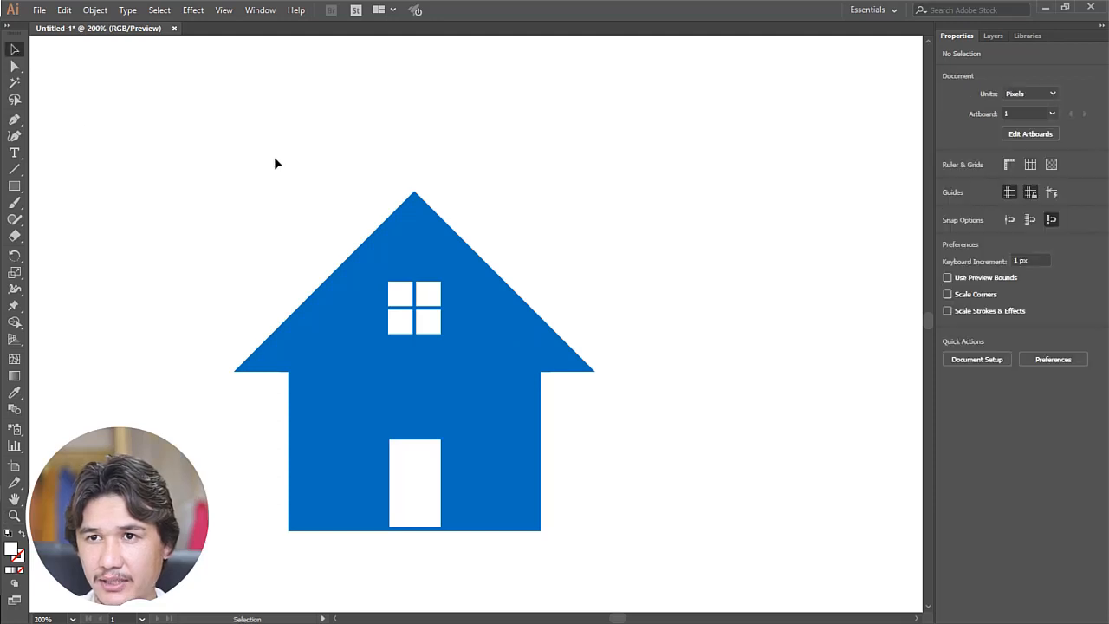
{"action": "left_click_drag", "start_coordinate": [303, 164], "coordinate": [564, 344]}
{"action": "key", "text": "Up"}
{"action": "key", "text": "Up"}
{"action": "key", "text": "Up"}
{"action": "key", "text": "Up"}
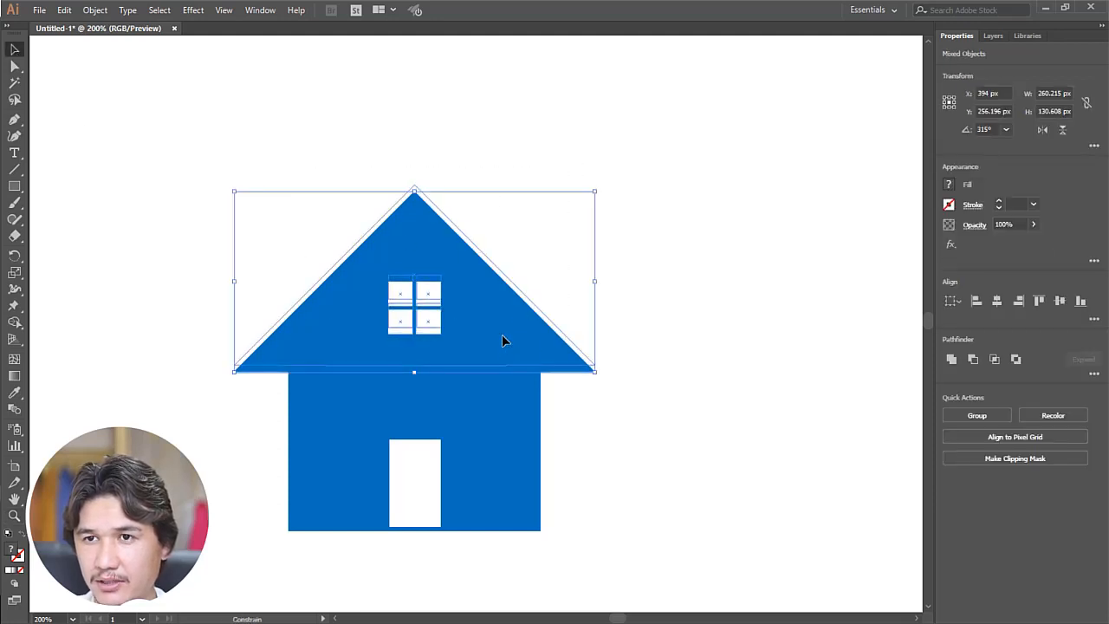
{"action": "left_click", "coordinate": [644, 257]}
{"action": "key", "text": "z"}
{"action": "left_click", "coordinate": [467, 366], "text": "alt"}
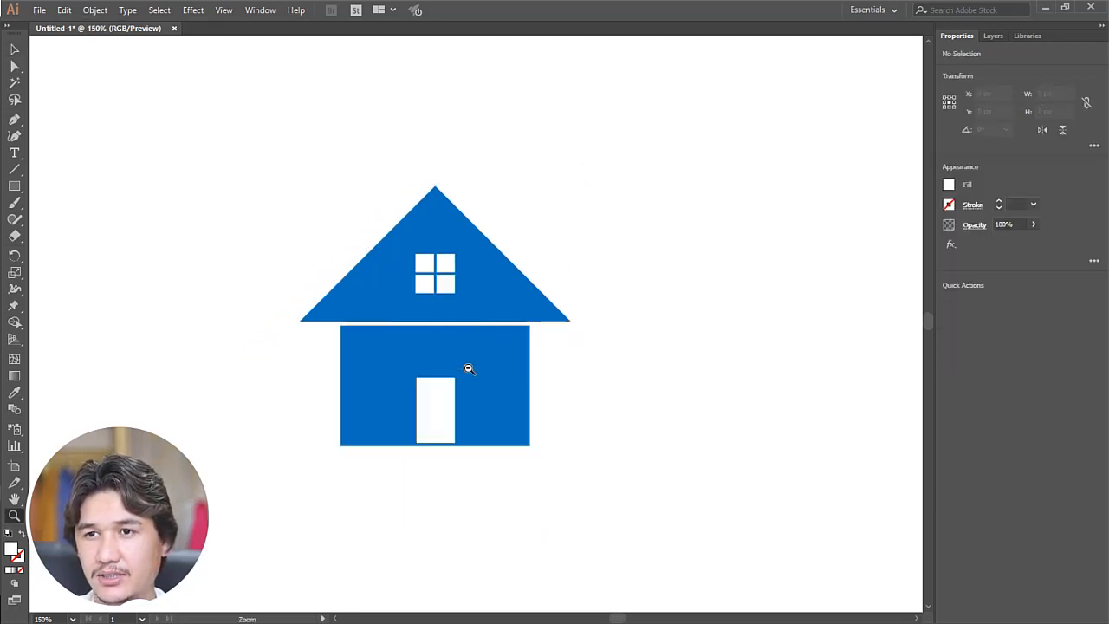
{"action": "left_click", "coordinate": [473, 368], "text": "alt"}
{"action": "left_click", "coordinate": [483, 317], "text": "alt"}
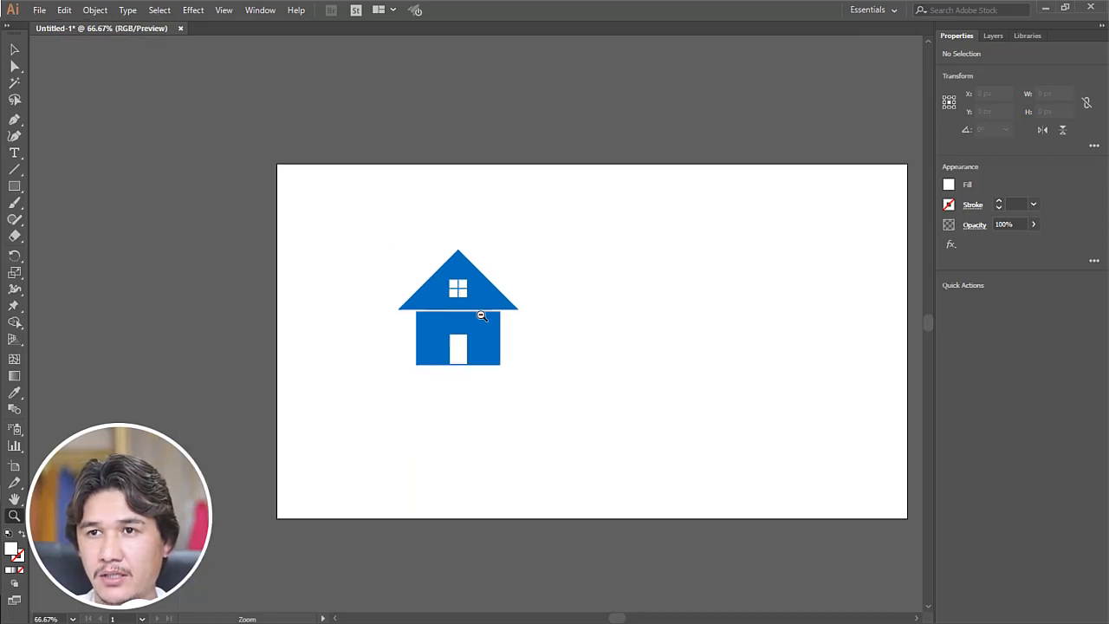
Step: Draw a square about 69 px wide beside the house's roof and fill it with the house's blue
{"action": "left_click", "coordinate": [472, 320]}
{"action": "left_click", "coordinate": [475, 326]}
{"action": "left_click", "coordinate": [490, 329]}
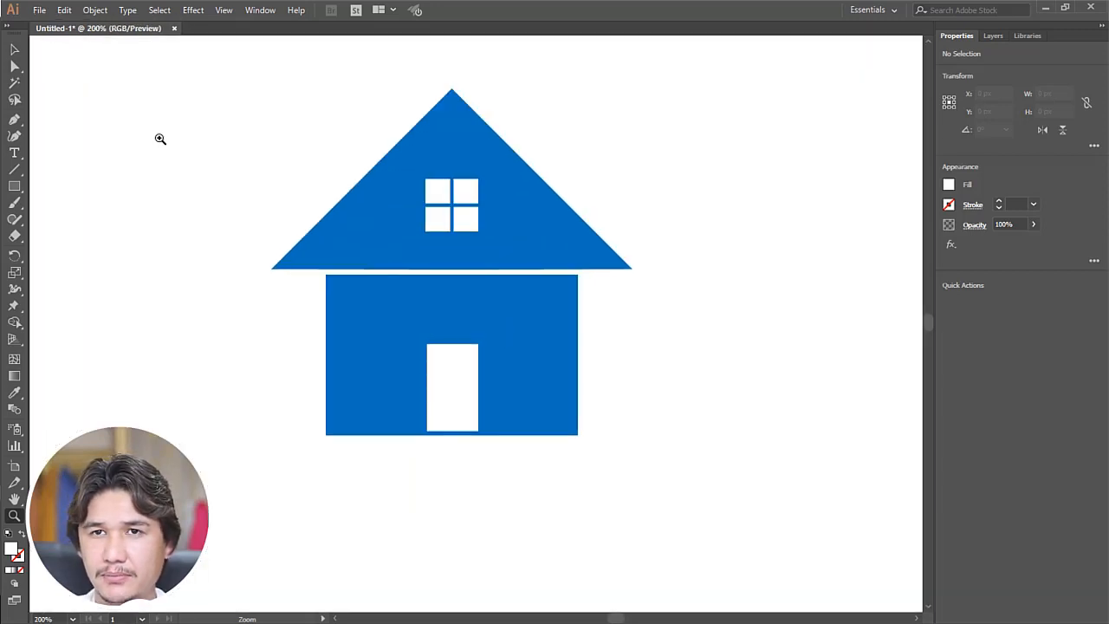
{"action": "left_click", "coordinate": [14, 185]}
{"action": "left_click_drag", "start_coordinate": [152, 162], "coordinate": [248, 257]}
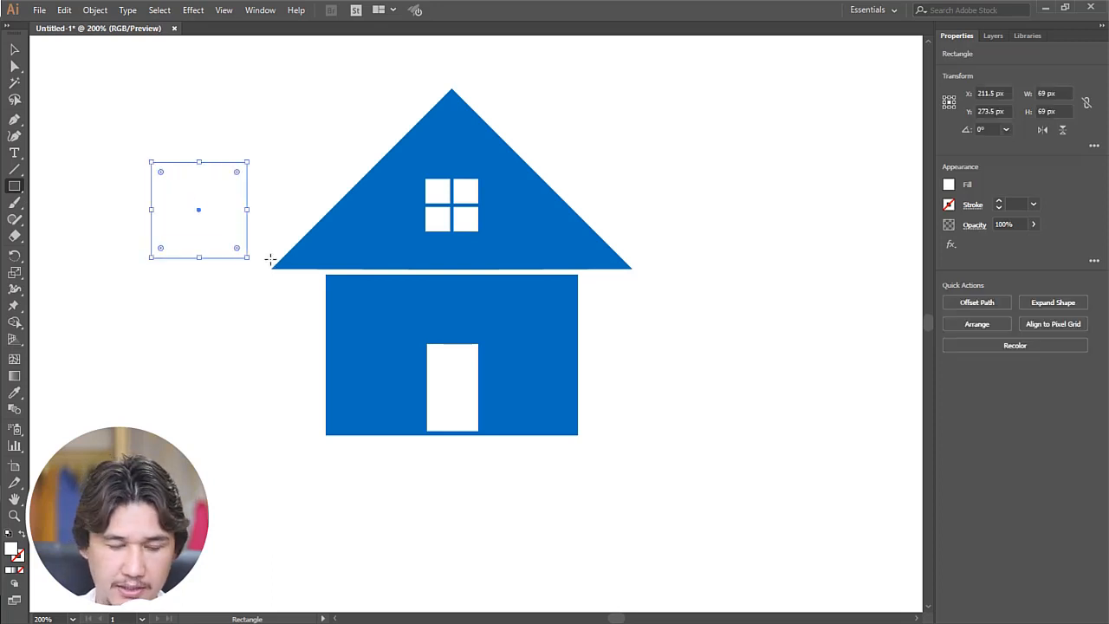
{"action": "left_click", "coordinate": [949, 185]}
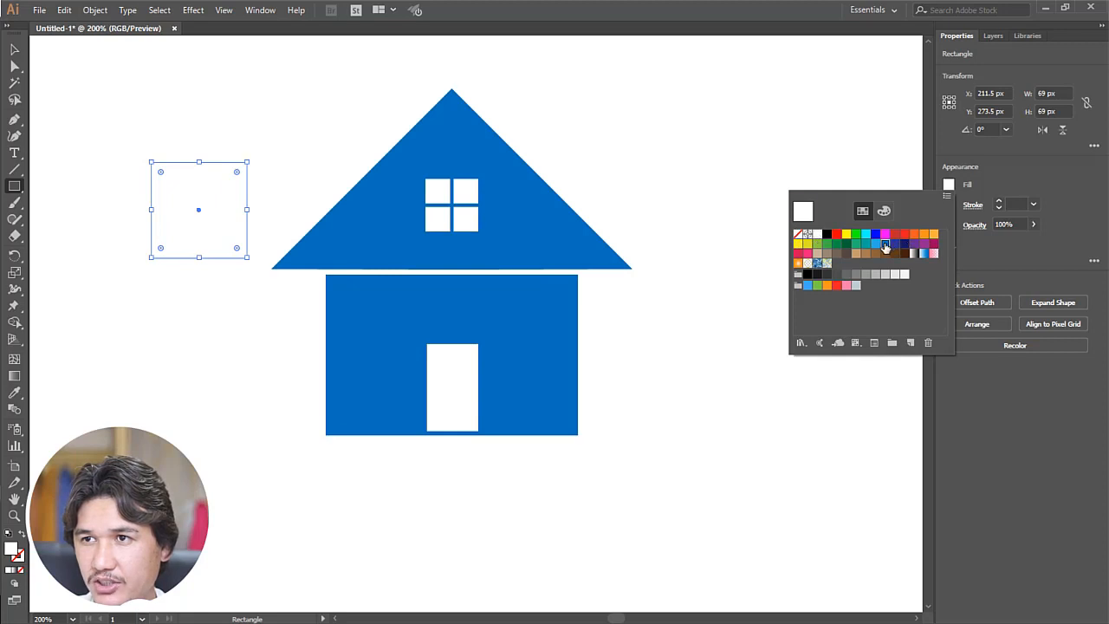
{"action": "left_click", "coordinate": [884, 244]}
{"action": "key", "text": "Escape"}
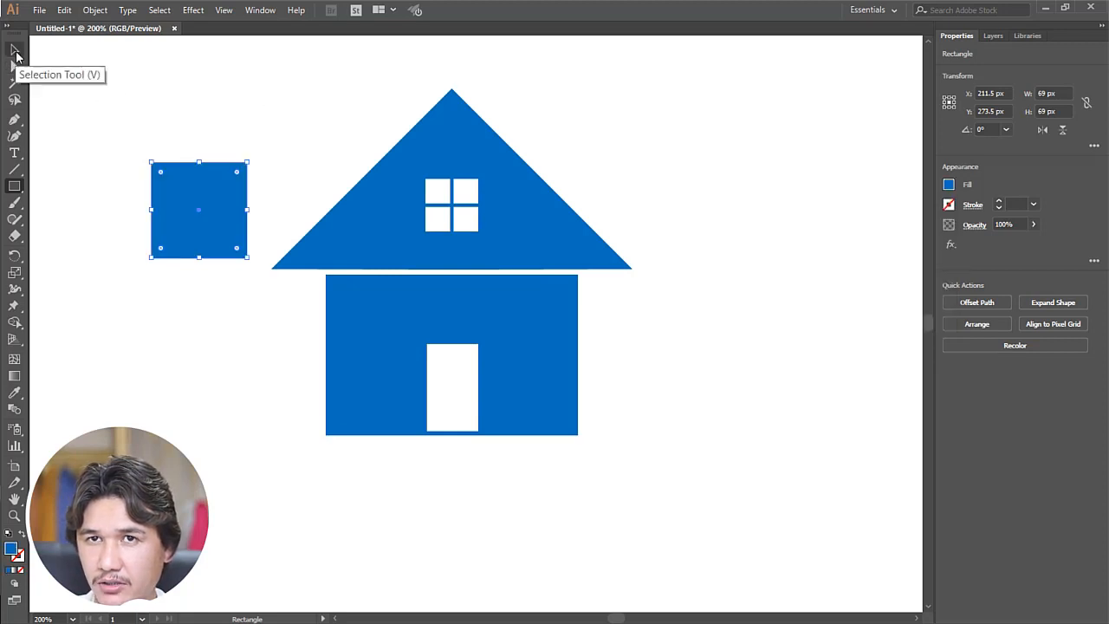
Step: Rotate the blue square 45° into a diamond and pull its lowest corner point up to form a small triangular roof
{"action": "left_click", "coordinate": [14, 49]}
{"action": "left_click_drag", "start_coordinate": [251, 155], "coordinate": [261, 215]}
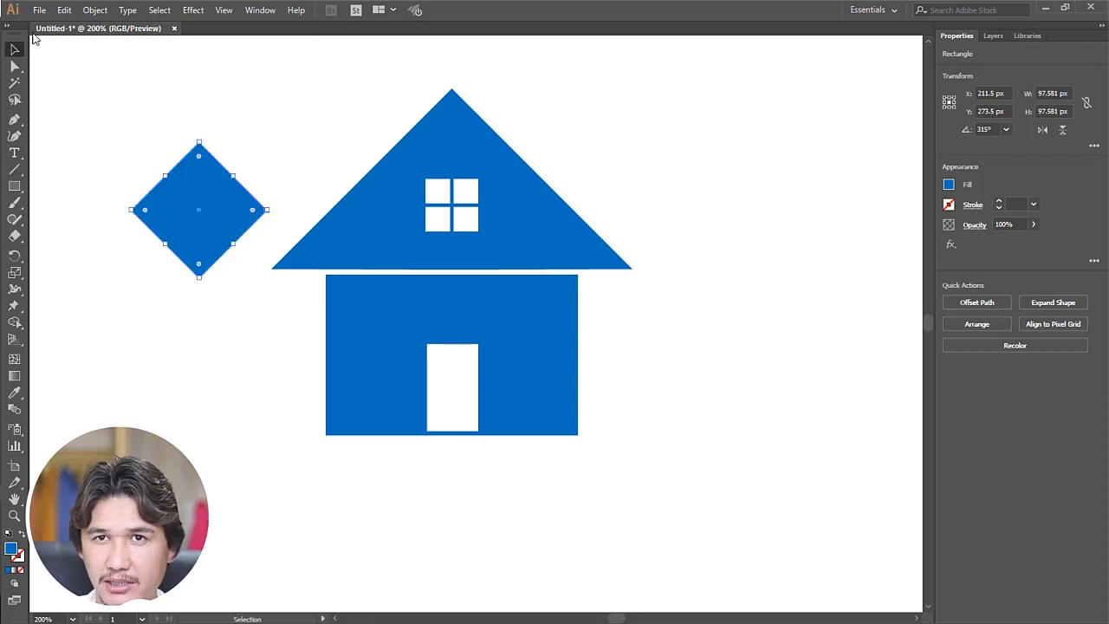
{"action": "key", "text": "a"}
{"action": "left_click", "coordinate": [199, 276]}
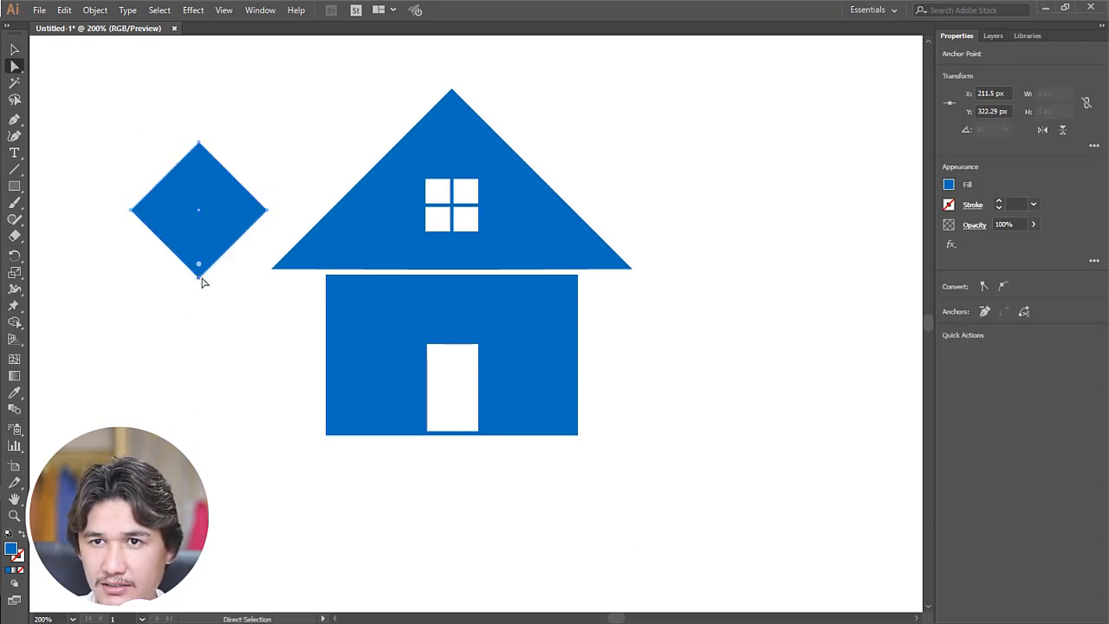
{"action": "left_click_drag", "start_coordinate": [199, 277], "coordinate": [199, 218]}
{"action": "left_click", "coordinate": [199, 259]}
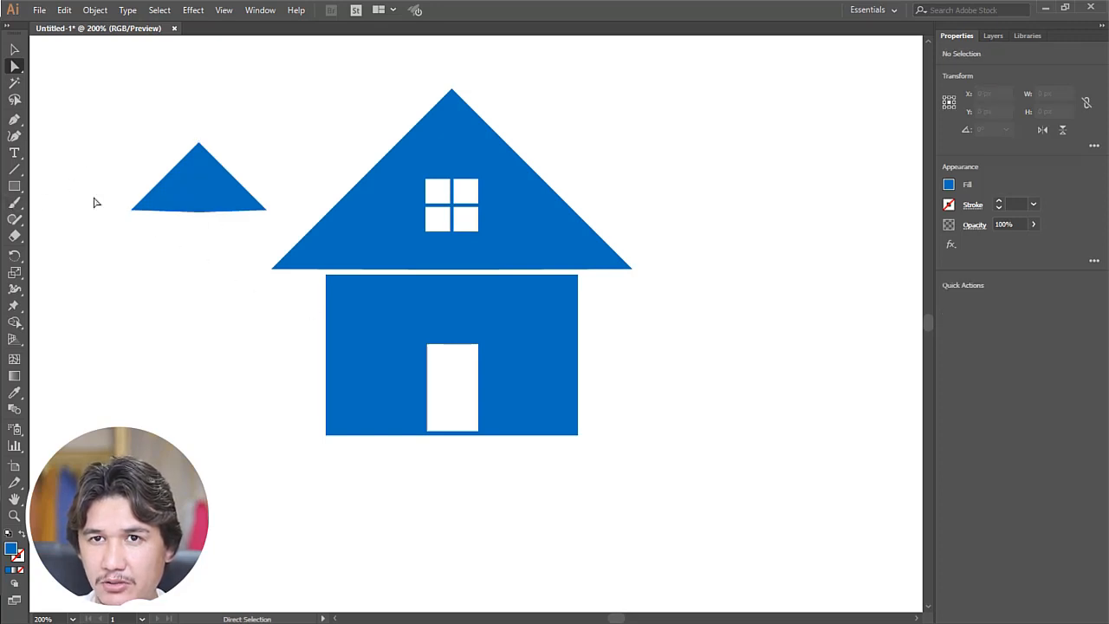
Step: Draw a blue rectangle about 63 × 46 px below the small roof and flatten the roof's lower edge
{"action": "left_click", "coordinate": [14, 186]}
{"action": "left_click_drag", "start_coordinate": [149, 214], "coordinate": [237, 278]}
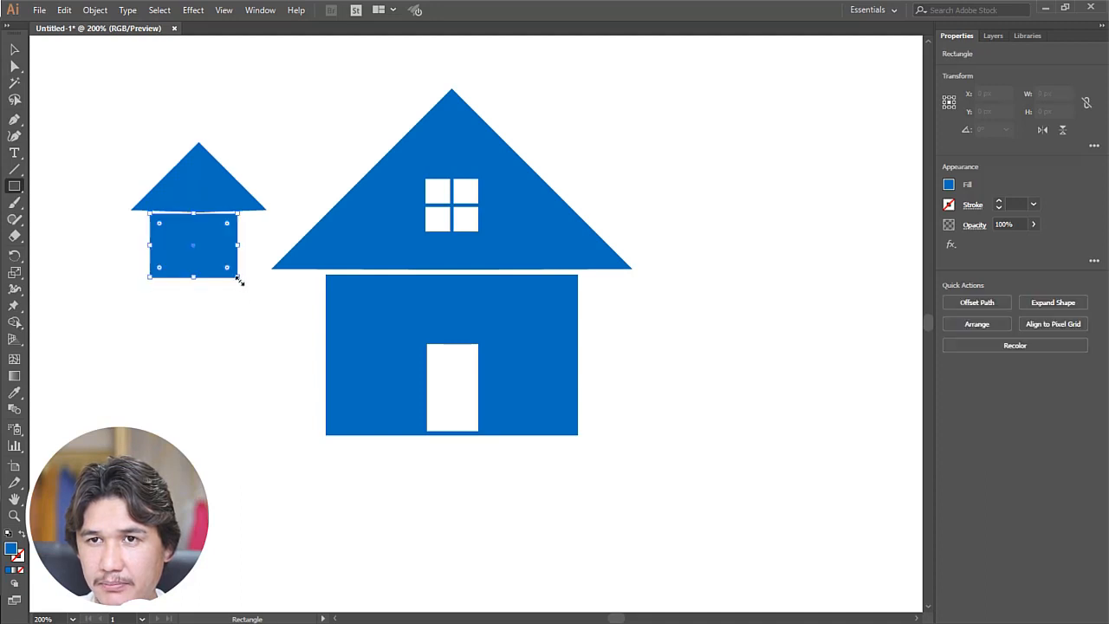
{"action": "key", "text": "z"}
{"action": "left_click_drag", "start_coordinate": [110, 121], "coordinate": [355, 384]}
{"action": "left_click", "coordinate": [466, 220]}
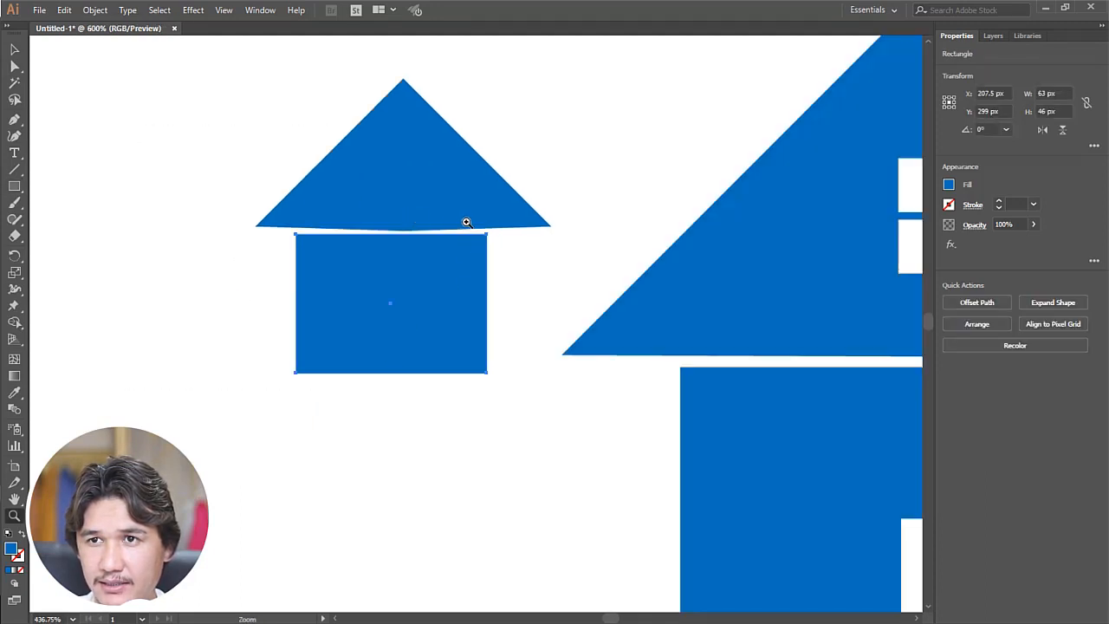
{"action": "left_click", "coordinate": [17, 67]}
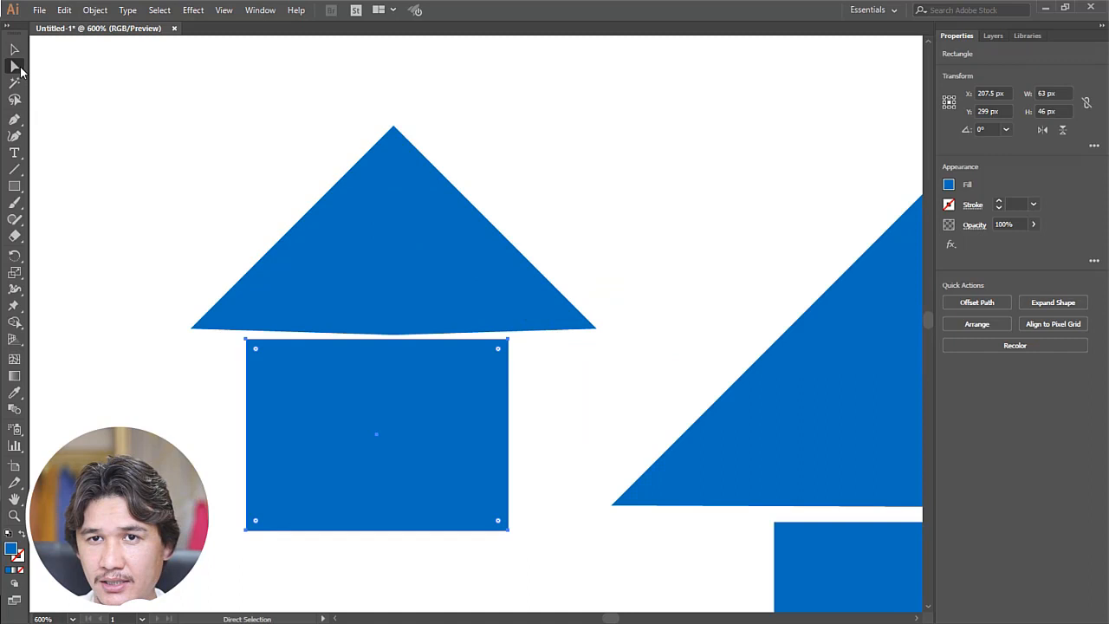
{"action": "left_click", "coordinate": [388, 327]}
{"action": "left_click_drag", "start_coordinate": [396, 324], "coordinate": [393, 328]}
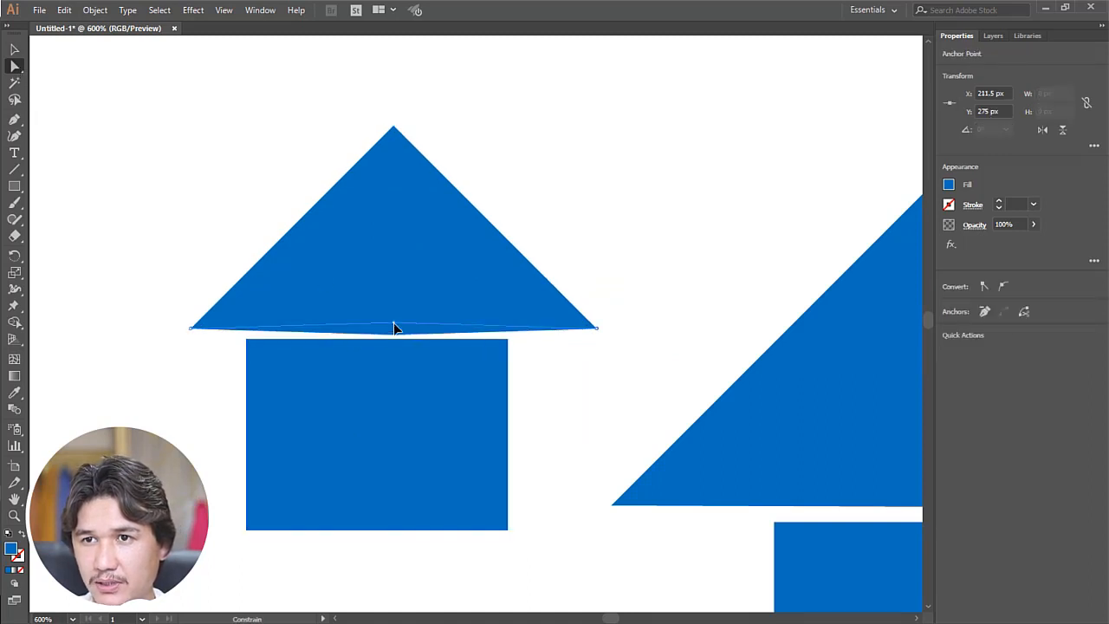
{"action": "left_click", "coordinate": [636, 261]}
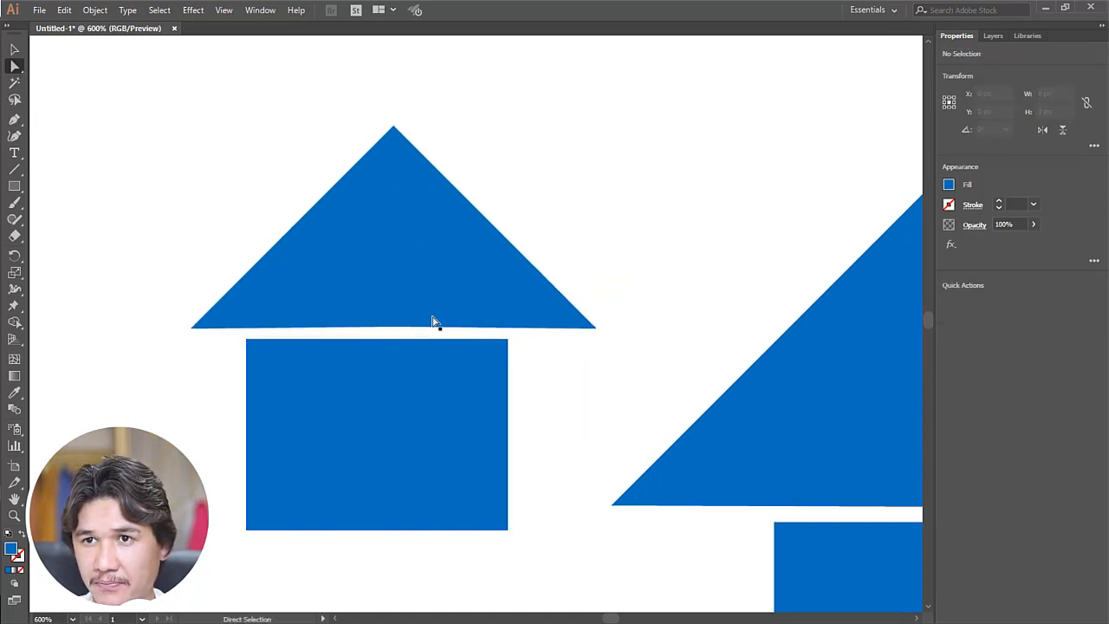
Step: Move the small rectangular body up and across to centre it under the small roof with a narrow gap
{"action": "left_click", "coordinate": [15, 49]}
{"action": "left_click_drag", "start_coordinate": [434, 447], "coordinate": [413, 404]}
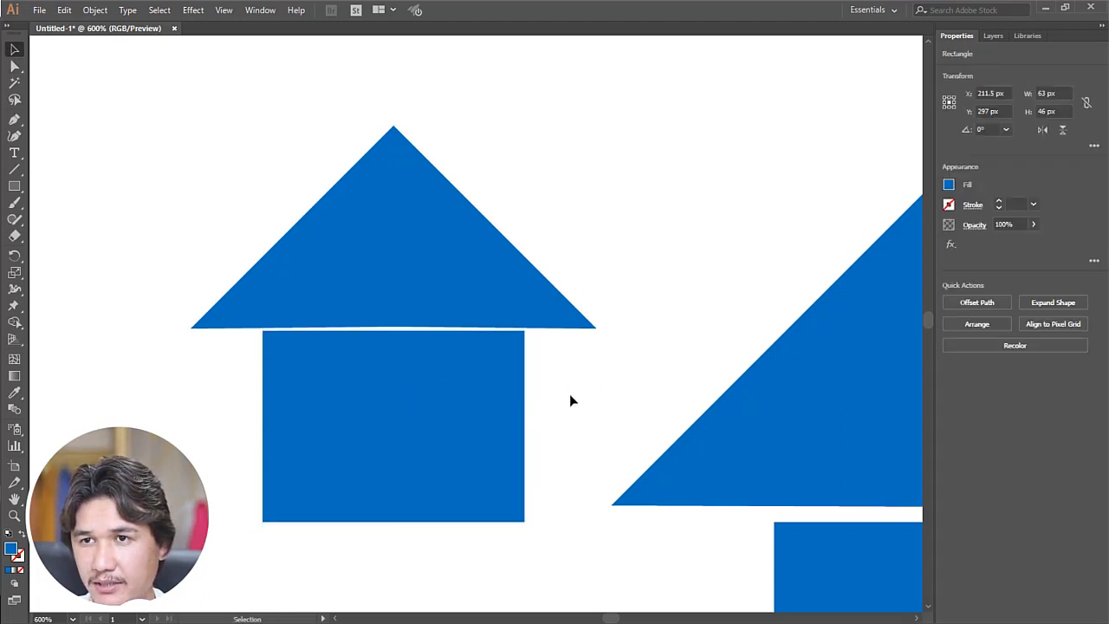
{"action": "key", "text": "z"}
{"action": "left_click", "coordinate": [495, 379], "text": "alt"}
{"action": "left_click", "coordinate": [497, 381], "text": "alt"}
{"action": "left_click", "coordinate": [498, 380], "text": "alt"}
{"action": "left_click", "coordinate": [498, 380], "text": "alt"}
{"action": "left_click", "coordinate": [616, 365]}
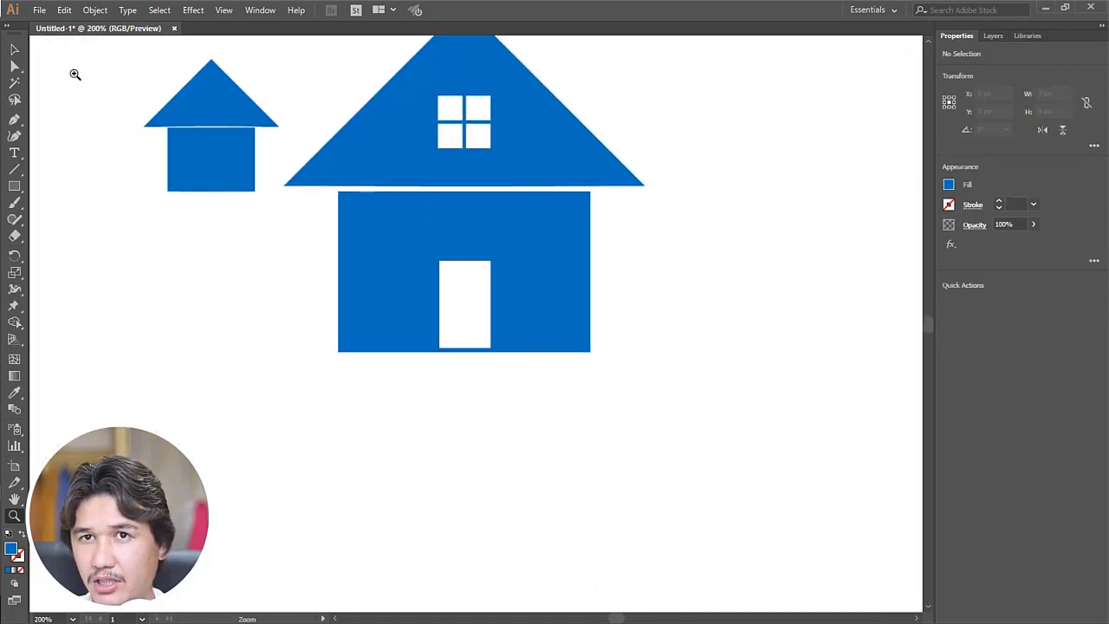
{"action": "left_click", "coordinate": [23, 52]}
{"action": "mouse_move", "coordinate": [332, 352]}
{"action": "left_mouse_down"}
{"action": "mouse_move", "coordinate": [326, 344]}
{"action": "mouse_move", "coordinate": [341, 344]}
{"action": "left_mouse_up"}
{"action": "key", "text": "ctrl+z"}
Step: Select the two lower corner points of the large house's body, round them as far as possible, and deselect
{"action": "left_click", "coordinate": [15, 67]}
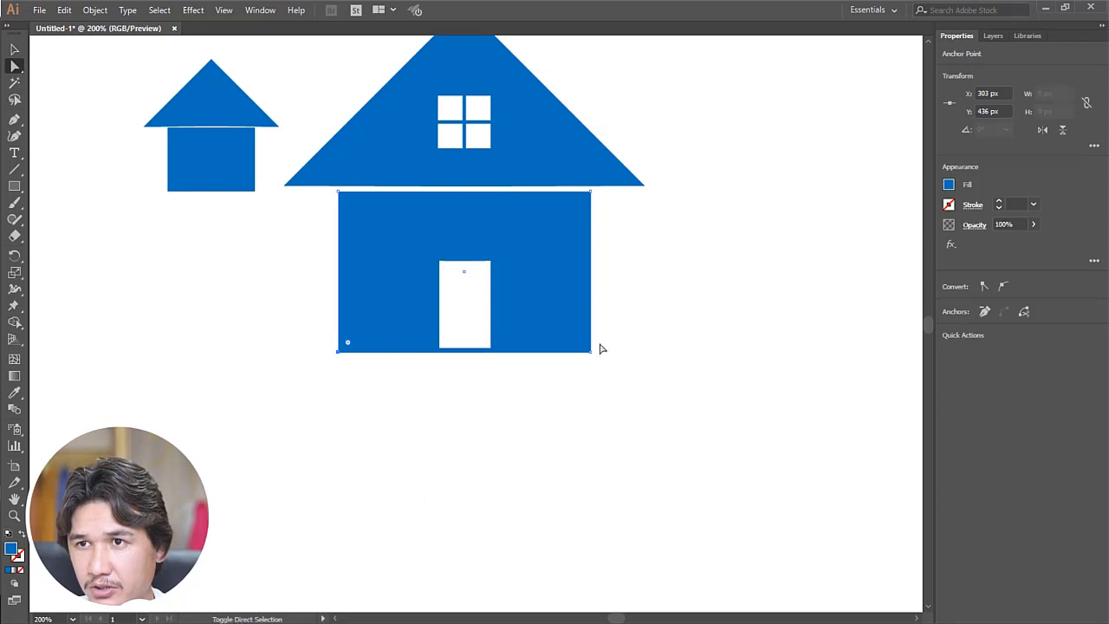
{"action": "left_click_drag", "start_coordinate": [599, 346], "coordinate": [584, 381]}
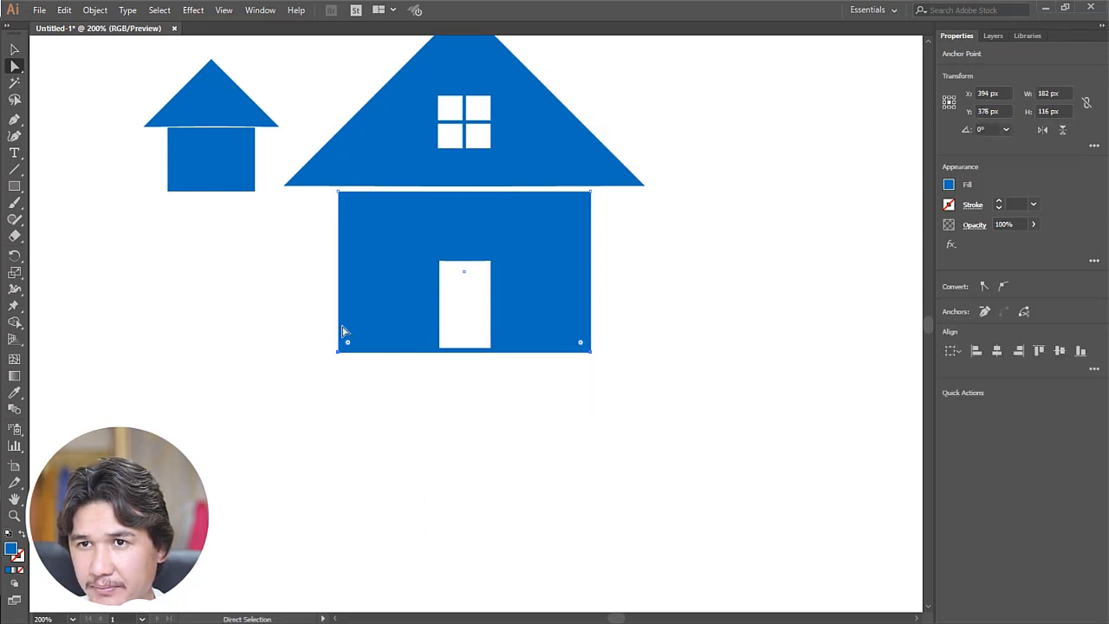
{"action": "left_click_drag", "start_coordinate": [347, 341], "coordinate": [452, 196]}
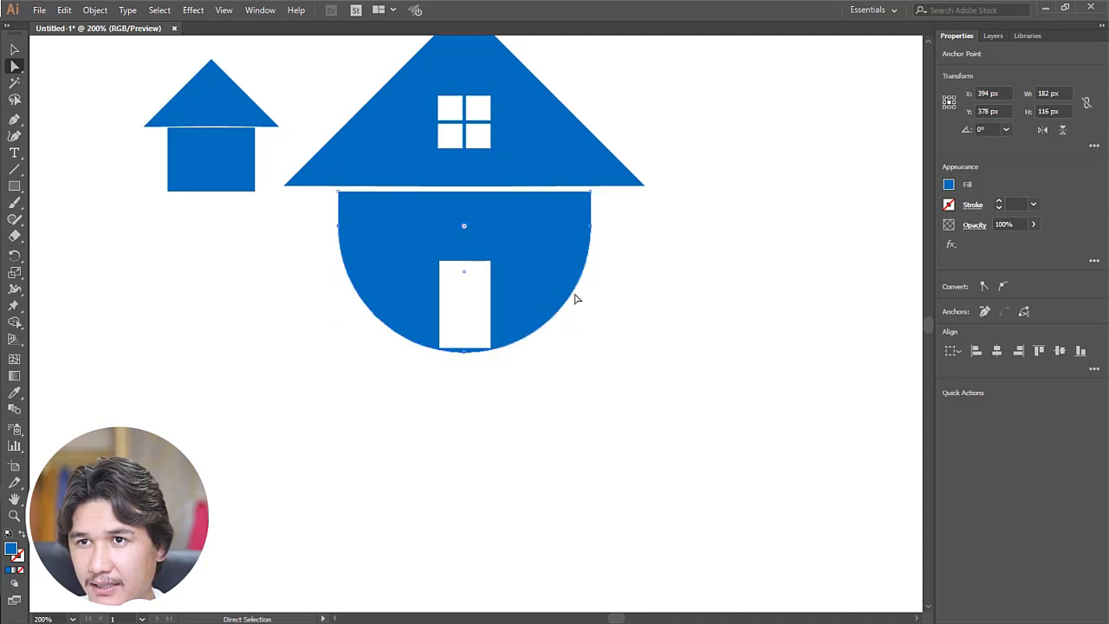
{"action": "key", "text": "z"}
{"action": "key", "text": "ctrl+1"}
{"action": "left_click", "coordinate": [438, 362]}
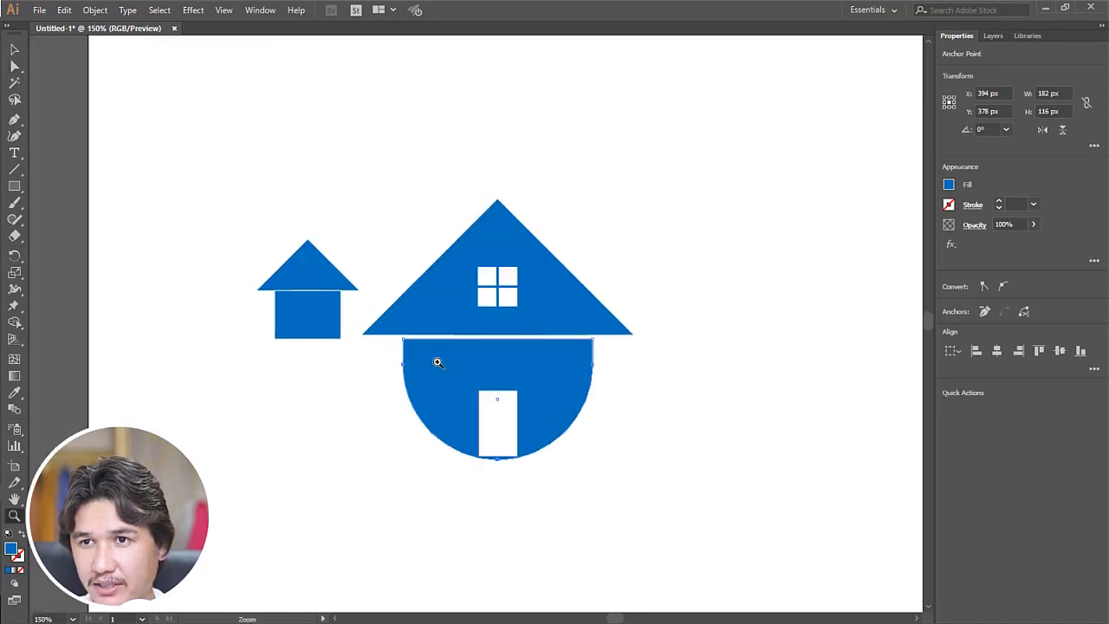
{"action": "left_click", "coordinate": [15, 51]}
{"action": "left_click", "coordinate": [225, 173]}
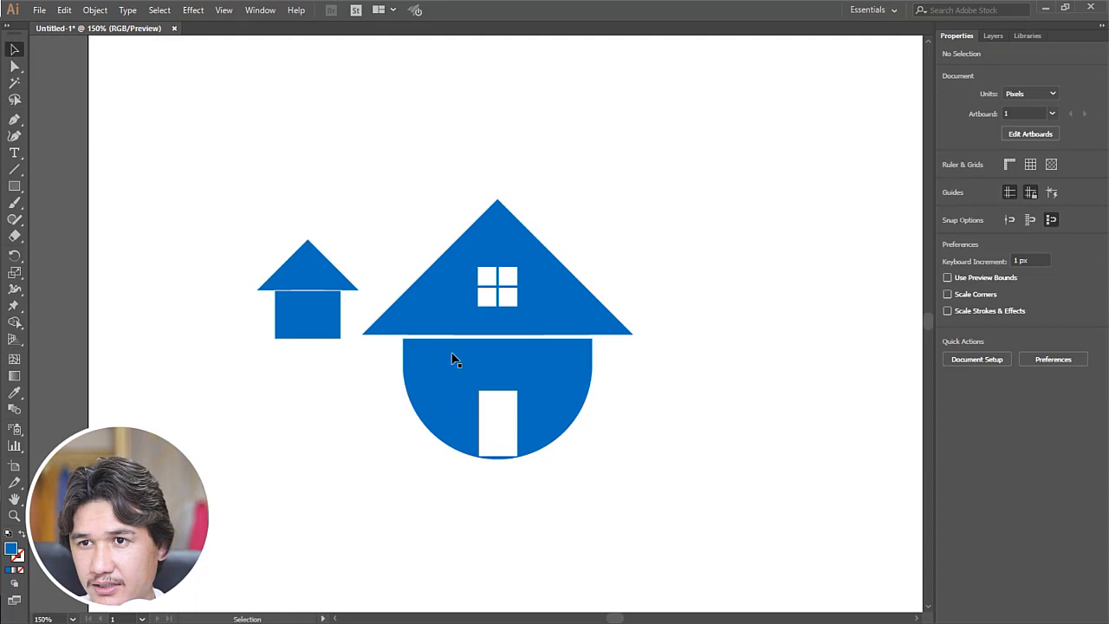
Step: Move the white door slightly down so it cuts through the rounded body's lower edge, and deselect it
{"action": "left_click", "coordinate": [491, 426]}
{"action": "left_click_drag", "start_coordinate": [490, 434], "coordinate": [492, 438]}
{"action": "left_click", "coordinate": [550, 467]}
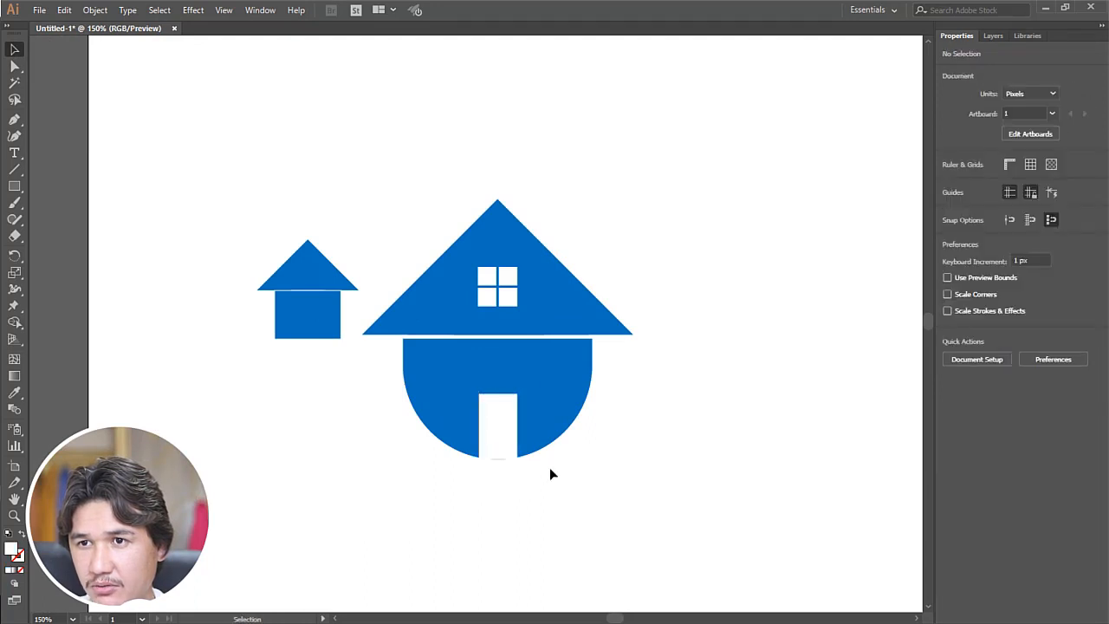
Step: Delete the small house's roof and body beside the large house
{"action": "key", "text": "z"}
{"action": "left_click", "coordinate": [533, 433], "text": "alt"}
{"action": "left_click", "coordinate": [533, 433], "text": "alt"}
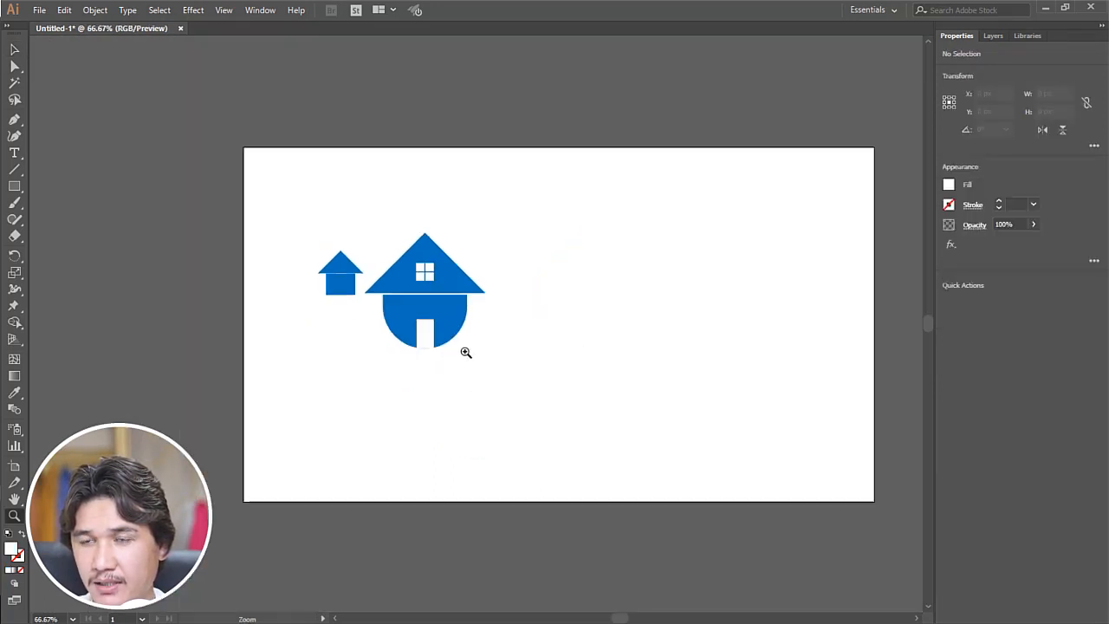
{"action": "left_click", "coordinate": [443, 305]}
{"action": "left_click", "coordinate": [15, 49]}
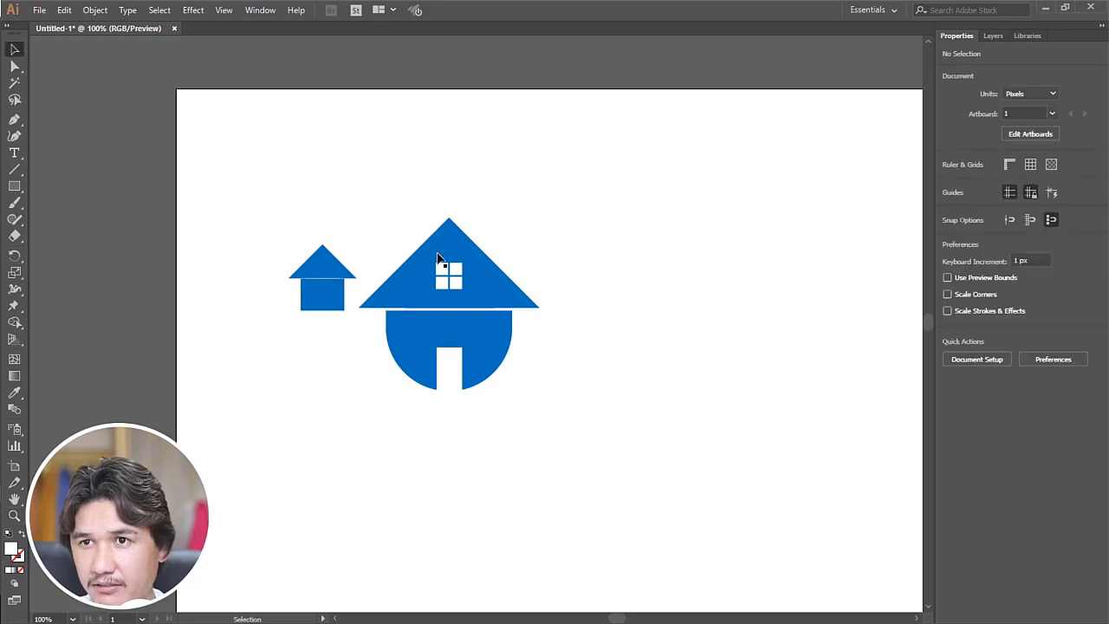
{"action": "left_click_drag", "start_coordinate": [268, 211], "coordinate": [342, 356]}
{"action": "key", "text": "Delete"}
Step: Duplicate the entire house about 275 px to its right and deselect the copy
{"action": "left_click_drag", "start_coordinate": [337, 194], "coordinate": [559, 433]}
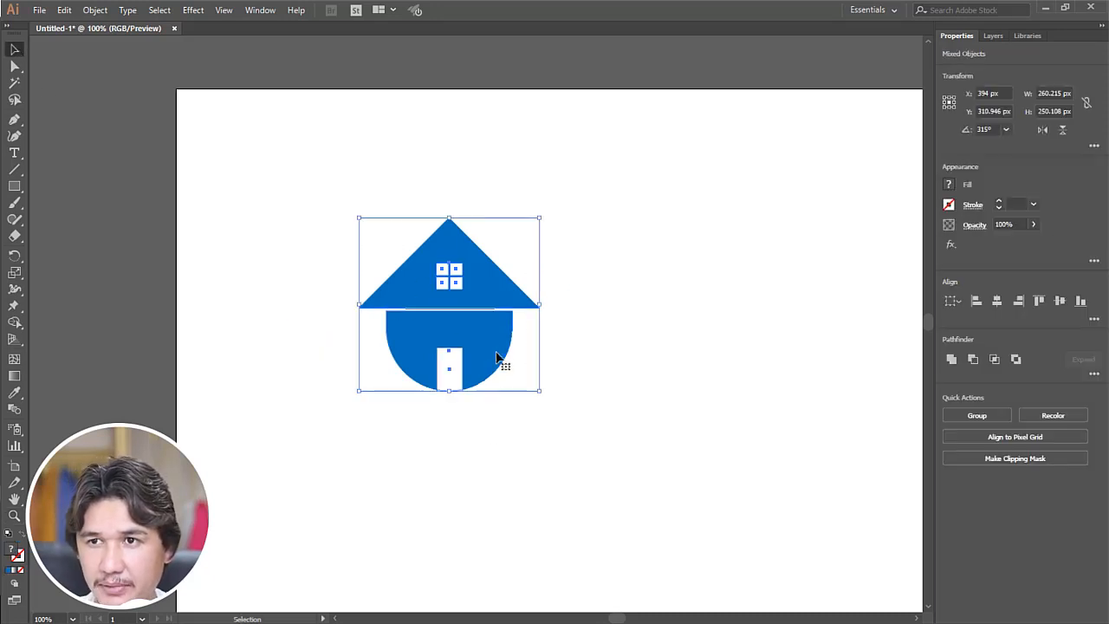
{"action": "left_click_drag", "start_coordinate": [485, 343], "coordinate": [676, 344]}
{"action": "left_click", "coordinate": [705, 389]}
Step: Reduce the rounding of the copied house's two lower body corners to a moderate radius, leaving a straight base, and deselect
{"action": "key", "text": "z"}
{"action": "left_click", "coordinate": [667, 324]}
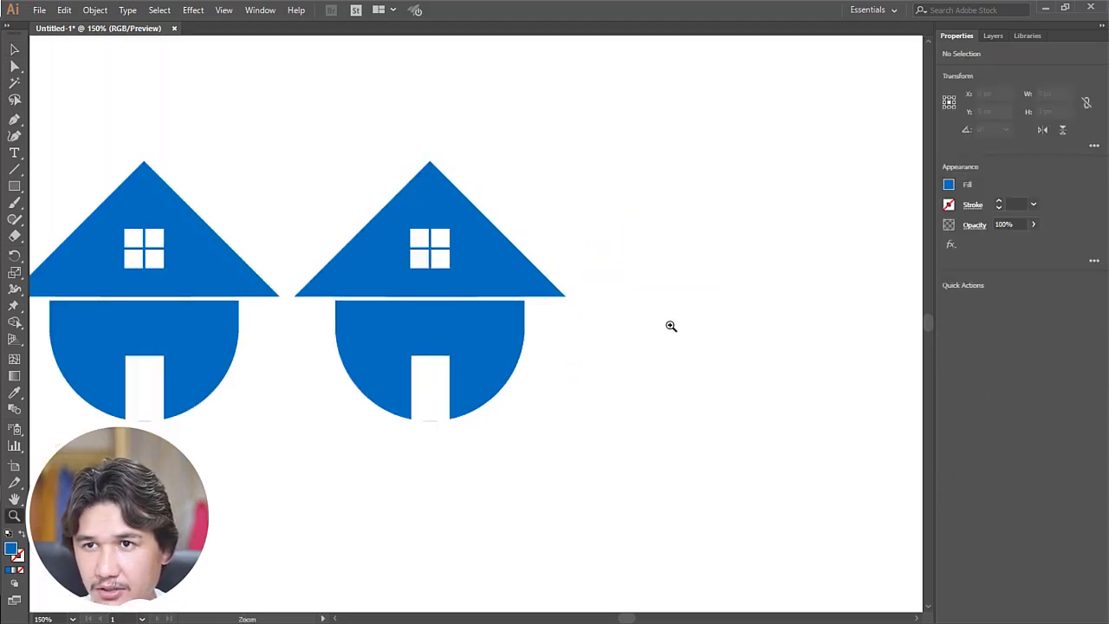
{"action": "left_click", "coordinate": [14, 65]}
{"action": "left_click", "coordinate": [503, 371]}
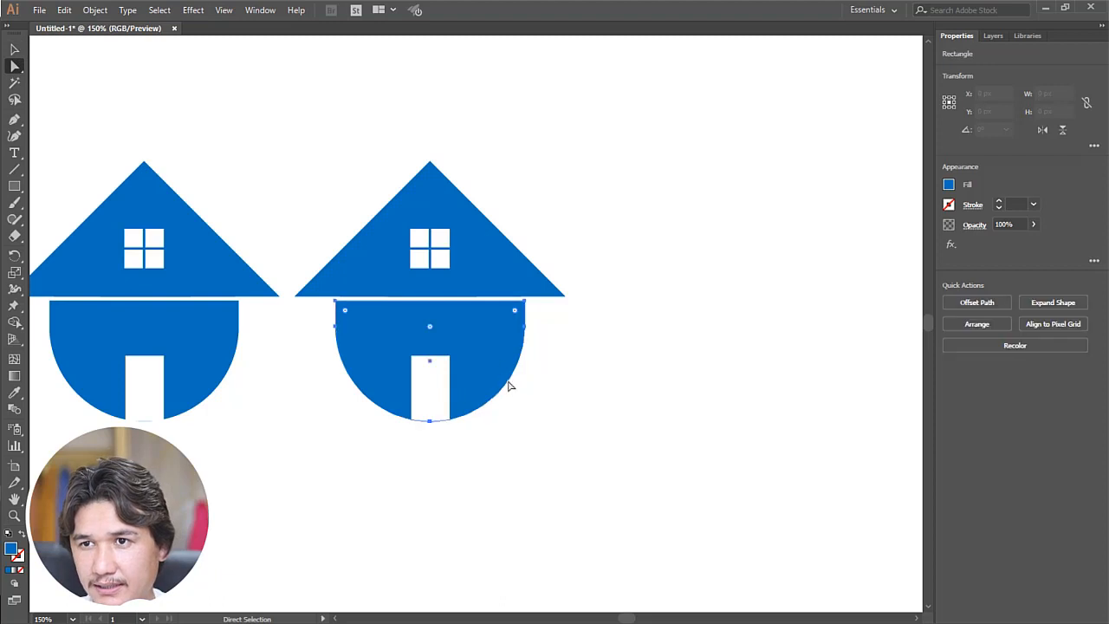
{"action": "left_click_drag", "start_coordinate": [431, 330], "coordinate": [494, 383]}
{"action": "left_click", "coordinate": [606, 390]}
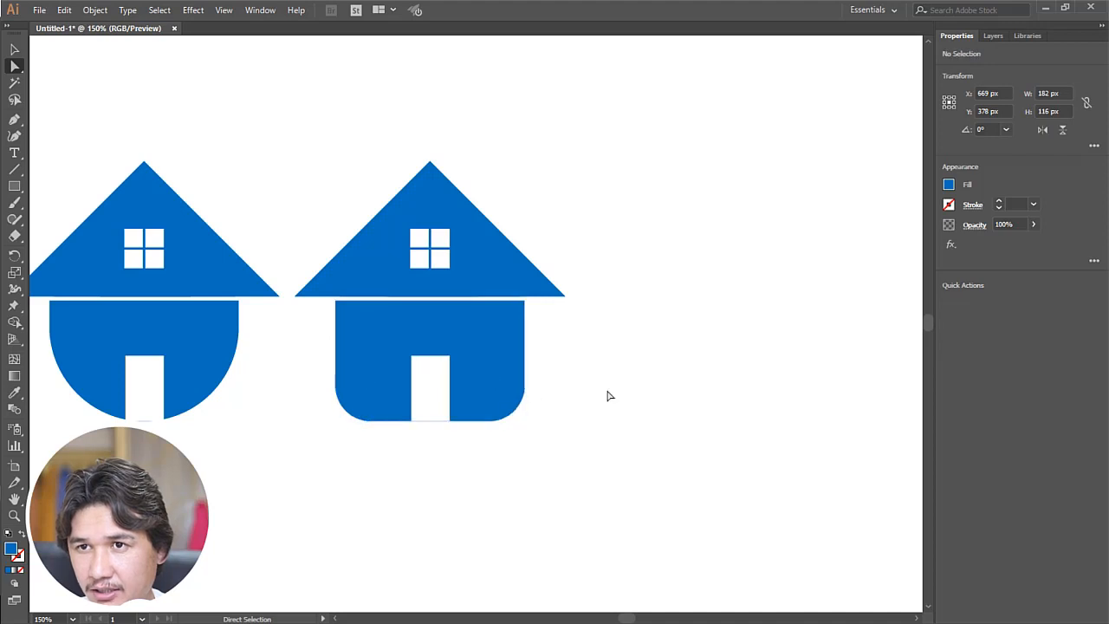
Step: Duplicate the house with moderately rounded lower corners about 277 px to its right and deselect the copy
{"action": "key", "text": "z"}
{"action": "left_click", "coordinate": [434, 357], "text": "alt"}
{"action": "left_click", "coordinate": [434, 356], "text": "alt"}
{"action": "left_click", "coordinate": [492, 302]}
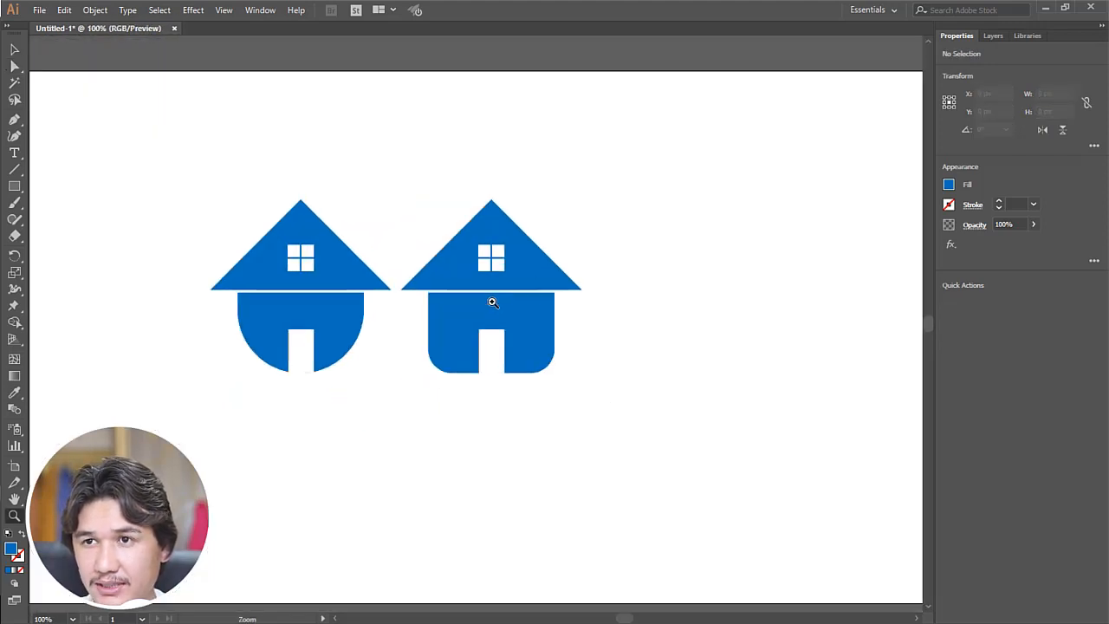
{"action": "left_click", "coordinate": [15, 51]}
{"action": "left_click_drag", "start_coordinate": [408, 180], "coordinate": [641, 391]}
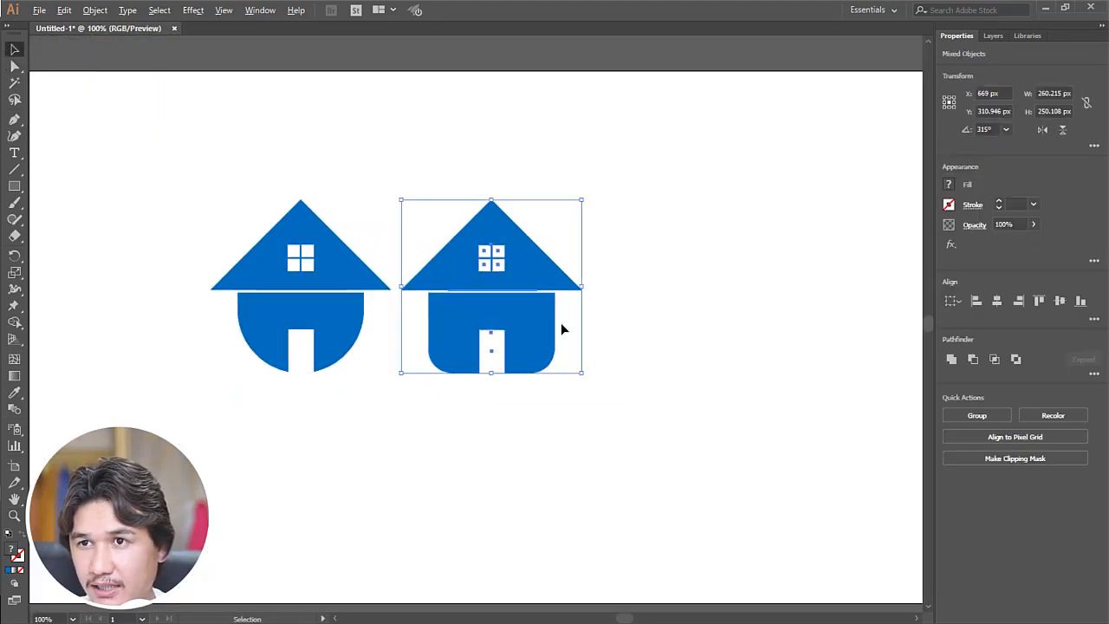
{"action": "left_click_drag", "start_coordinate": [534, 327], "coordinate": [726, 326]}
{"action": "left_click", "coordinate": [14, 66]}
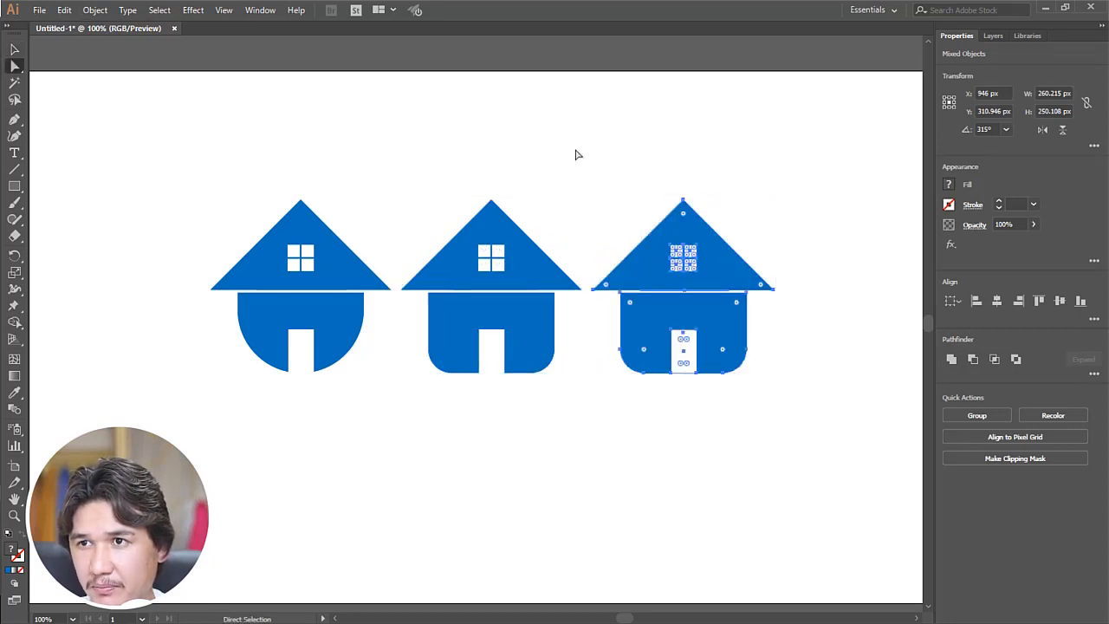
{"action": "left_click", "coordinate": [575, 154]}
Step: Reduce the rounding of the third house's two lower body corners to a small radius, then deselect the body
{"action": "left_click", "coordinate": [735, 356]}
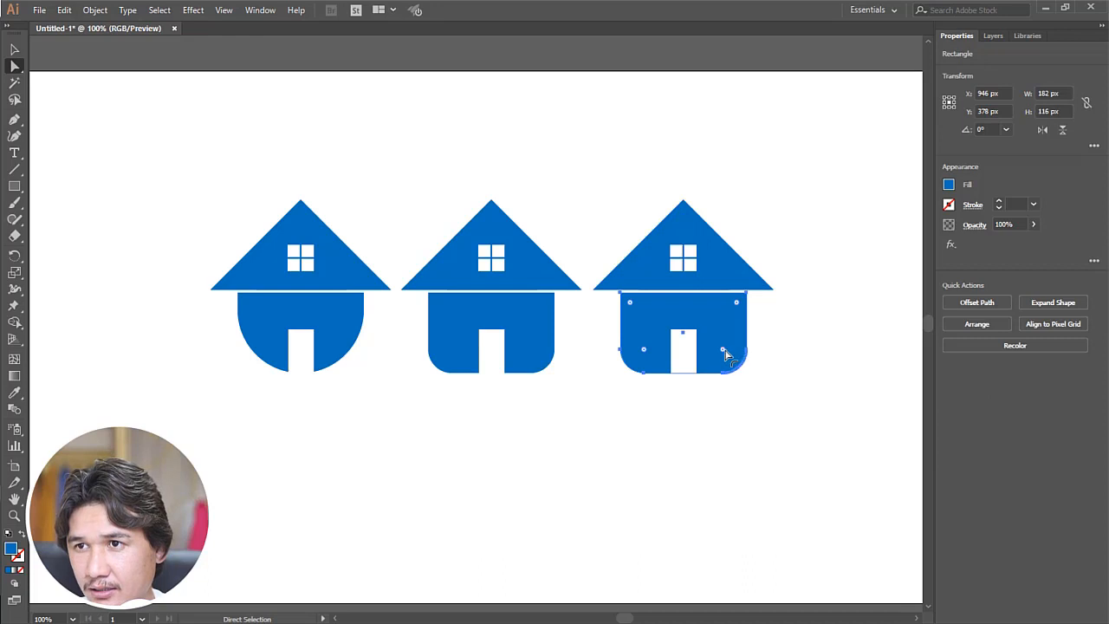
{"action": "left_click_drag", "start_coordinate": [734, 375], "coordinate": [827, 344]}
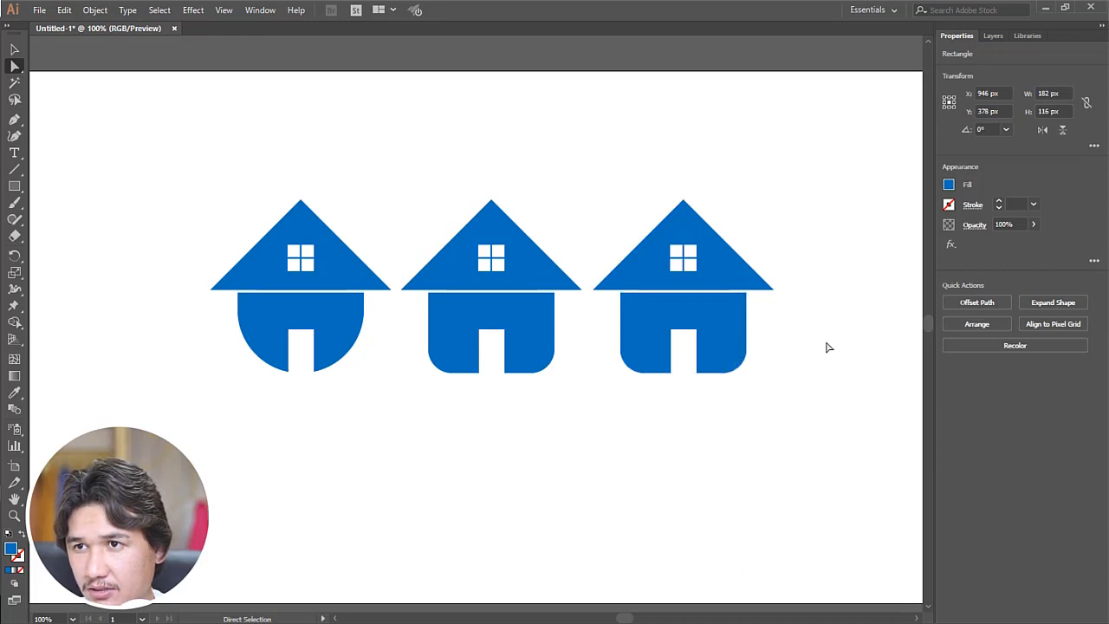
{"action": "left_click", "coordinate": [743, 363]}
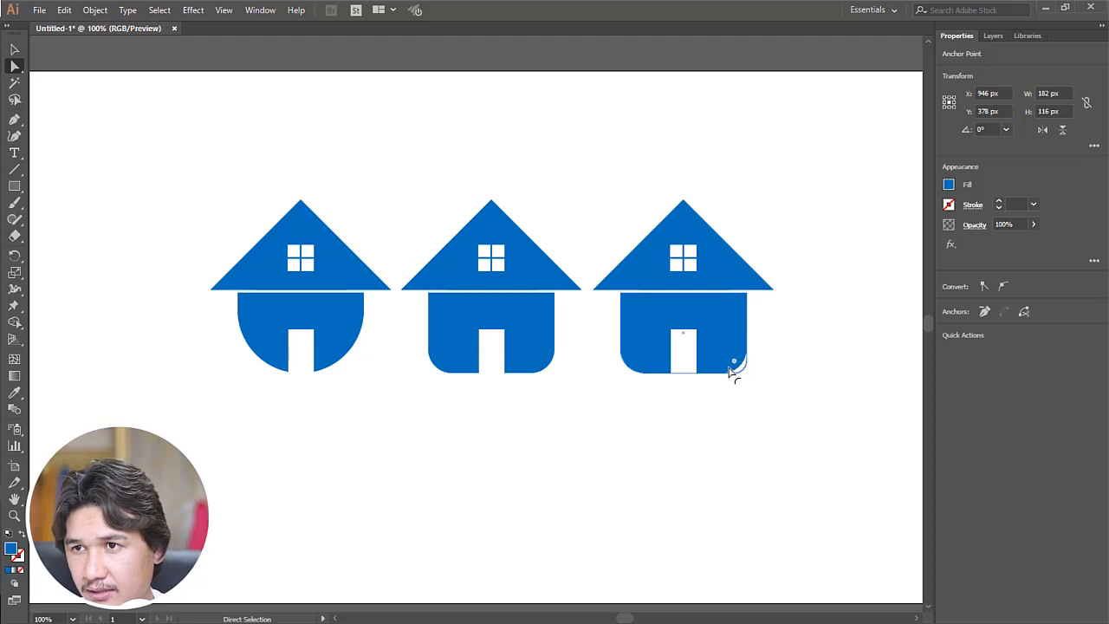
{"action": "left_click", "coordinate": [731, 371]}
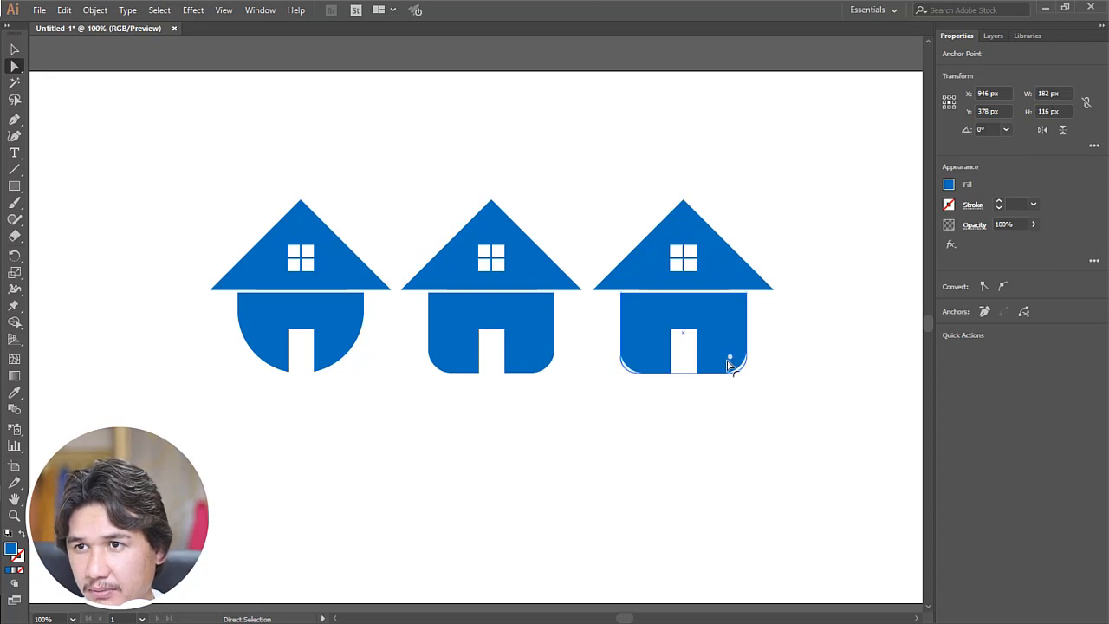
{"action": "left_click", "coordinate": [792, 376]}
Step: Duplicate the third house into the space below the middle house, centred at about X 671 px, Y 591 px
{"action": "key", "text": "z"}
{"action": "left_click", "coordinate": [512, 307], "text": "alt"}
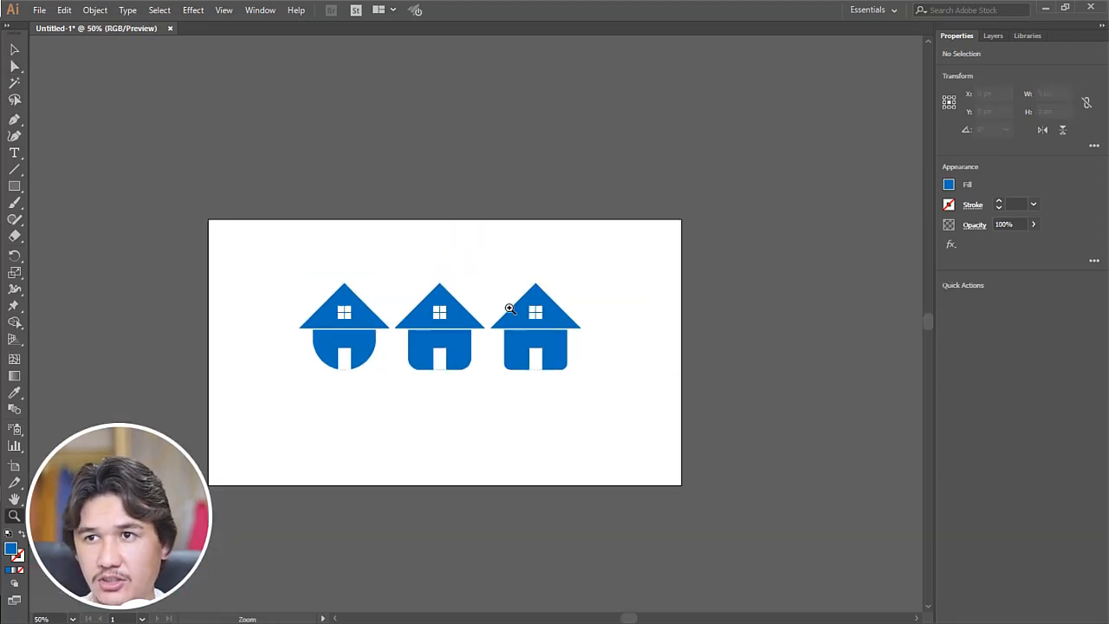
{"action": "left_click", "coordinate": [420, 322]}
{"action": "left_click", "coordinate": [15, 50]}
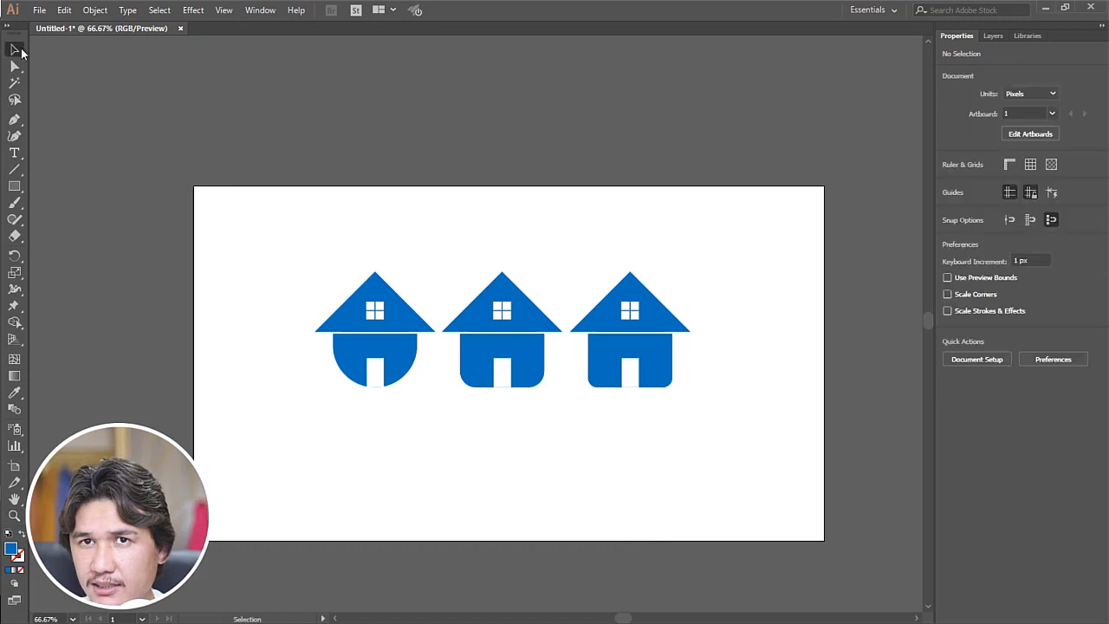
{"action": "left_click_drag", "start_coordinate": [580, 261], "coordinate": [544, 493]}
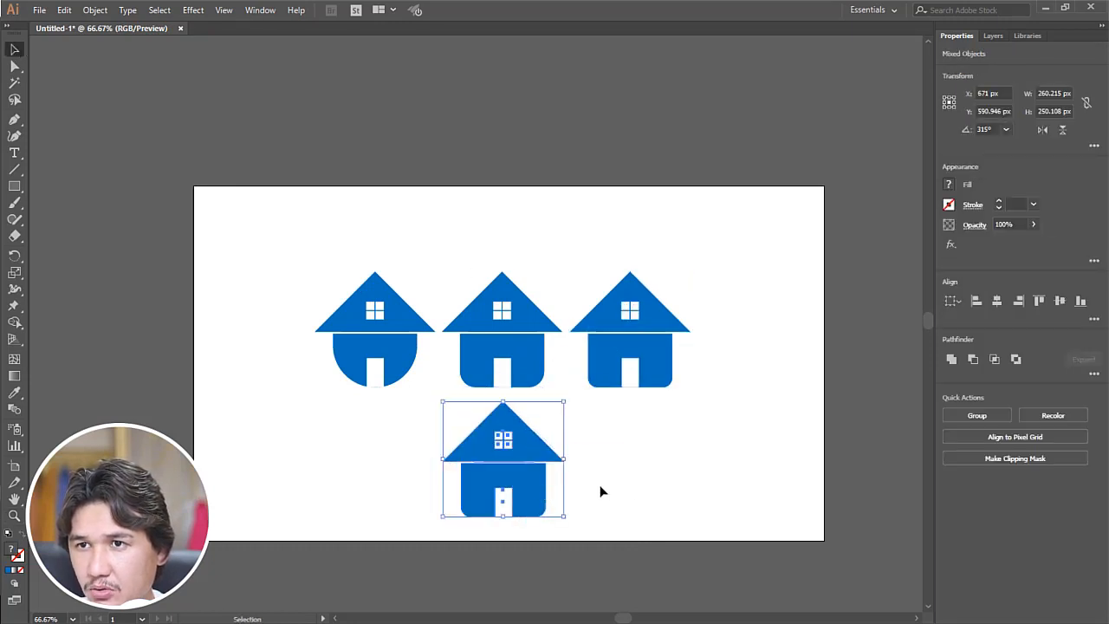
Step: Remove the rounding from the two lower body corners of the house in the second row, making them square, and deselect
{"action": "key", "text": "z"}
{"action": "left_click", "coordinate": [577, 463]}
{"action": "left_click", "coordinate": [412, 356]}
{"action": "key", "text": "v"}
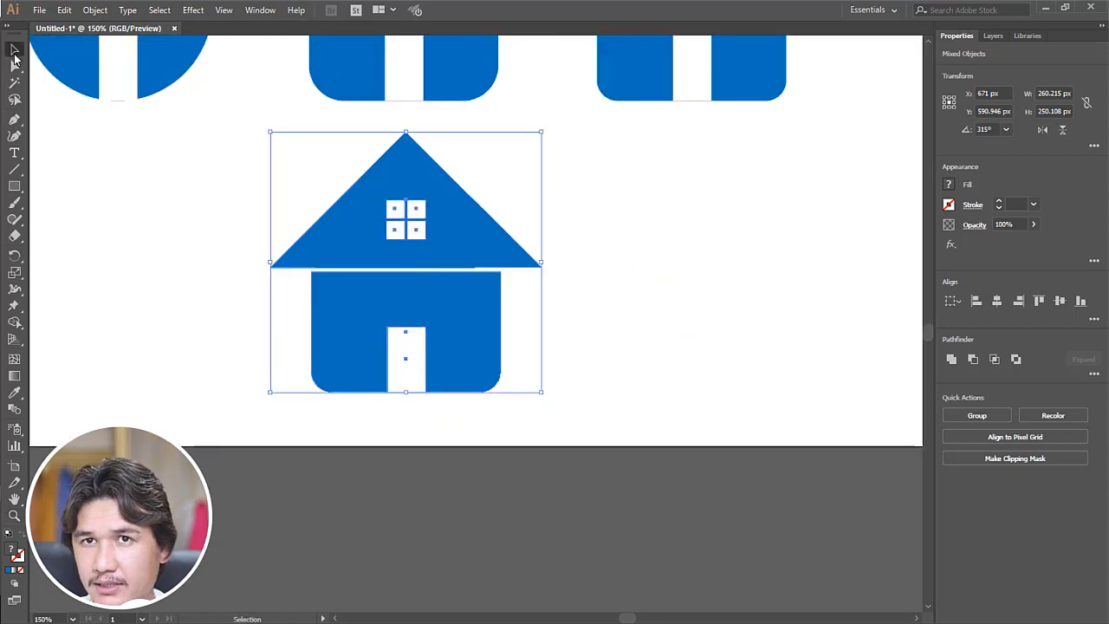
{"action": "key", "text": "a"}
{"action": "left_click", "coordinate": [515, 407]}
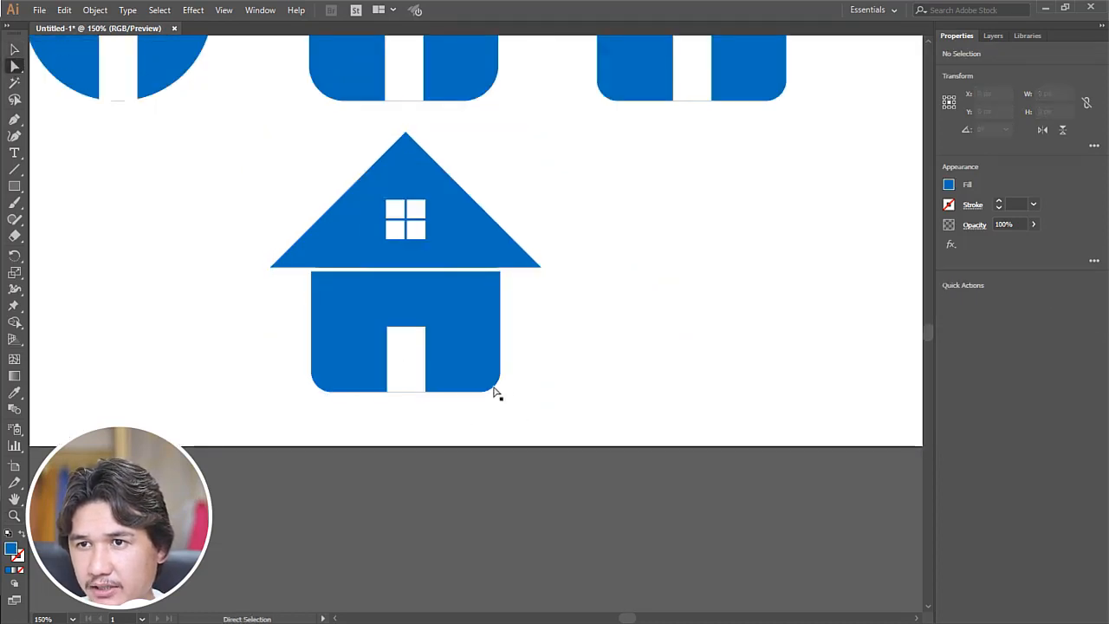
{"action": "left_click", "coordinate": [493, 389]}
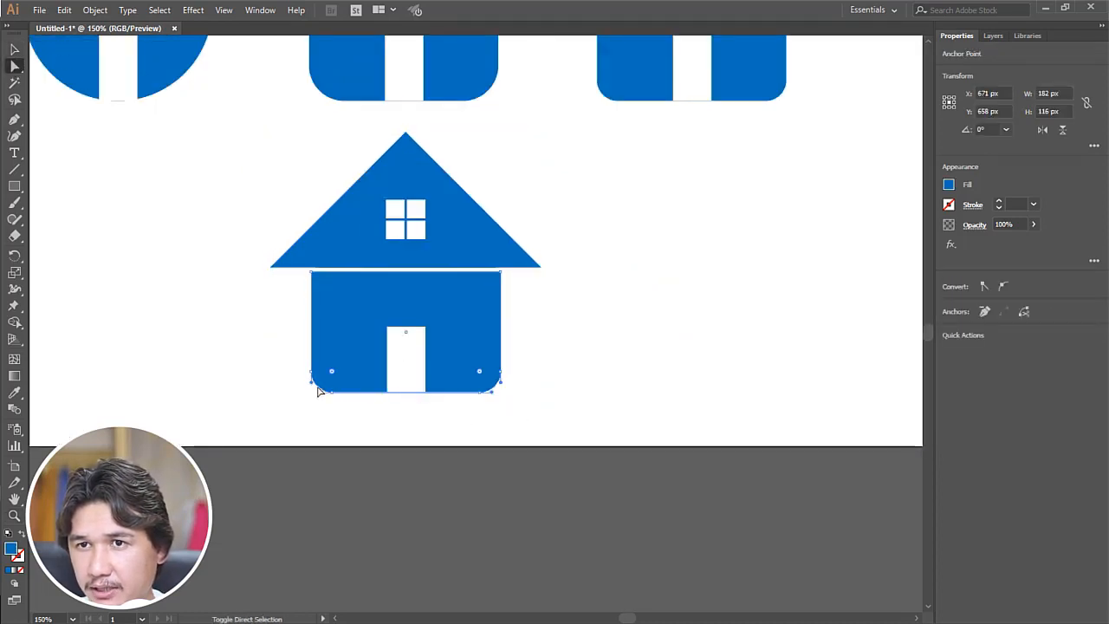
{"action": "left_click_drag", "start_coordinate": [332, 372], "coordinate": [294, 404]}
{"action": "left_click", "coordinate": [294, 404]}
Step: Round the two lower corners of the first house's roof and deselect it
{"action": "key", "text": "z"}
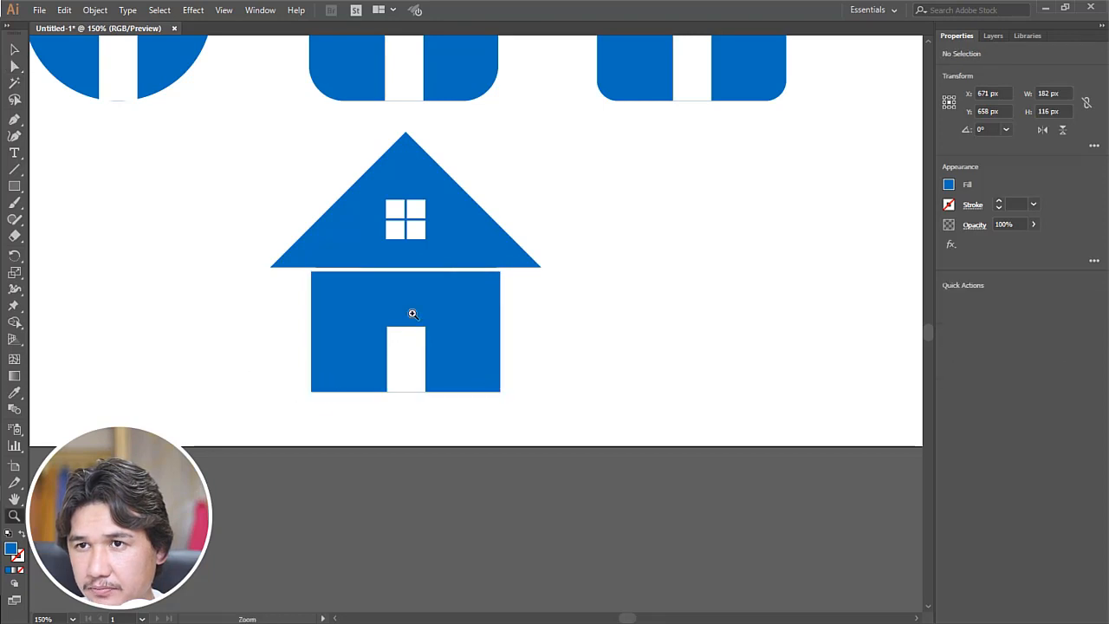
{"action": "left_click", "coordinate": [412, 312], "text": "alt"}
{"action": "left_click", "coordinate": [479, 263], "text": "alt"}
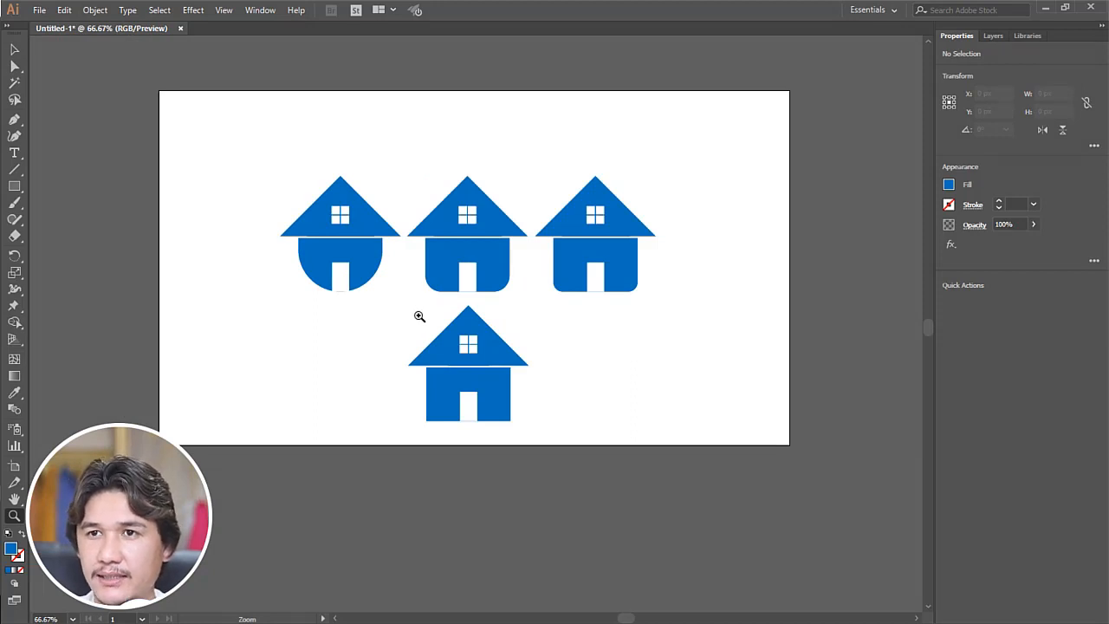
{"action": "left_click", "coordinate": [427, 271]}
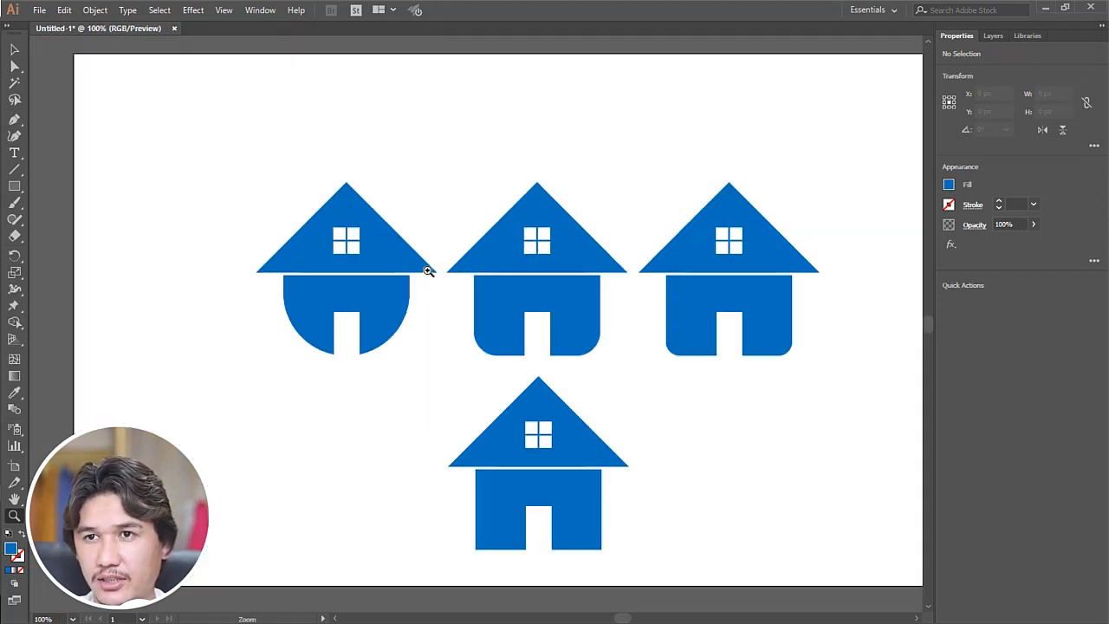
{"action": "key", "text": "a"}
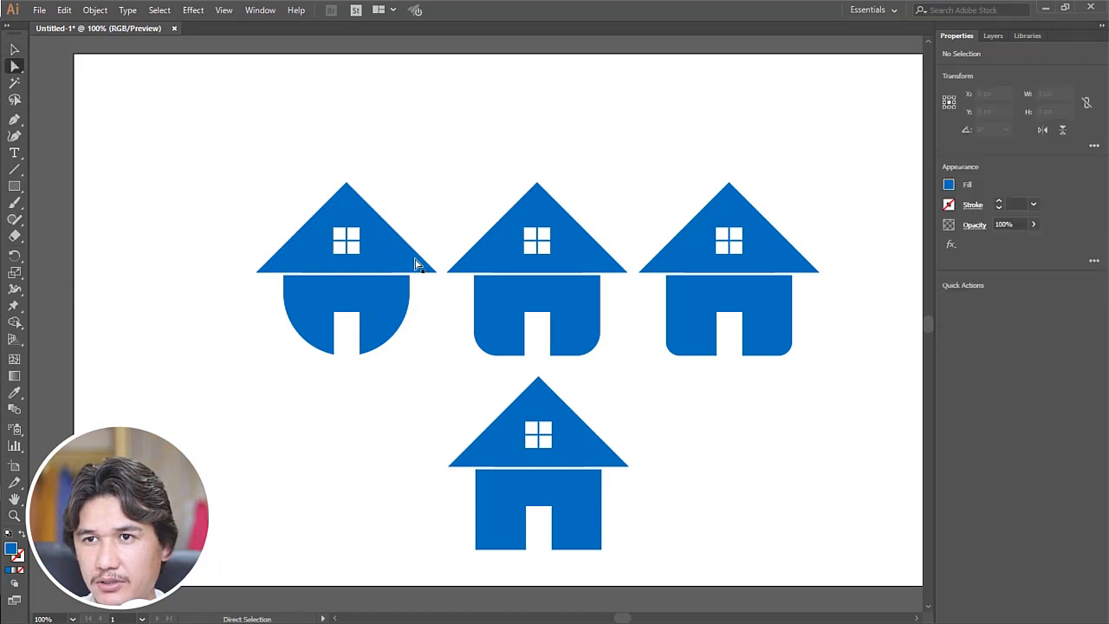
{"action": "left_click", "coordinate": [435, 276]}
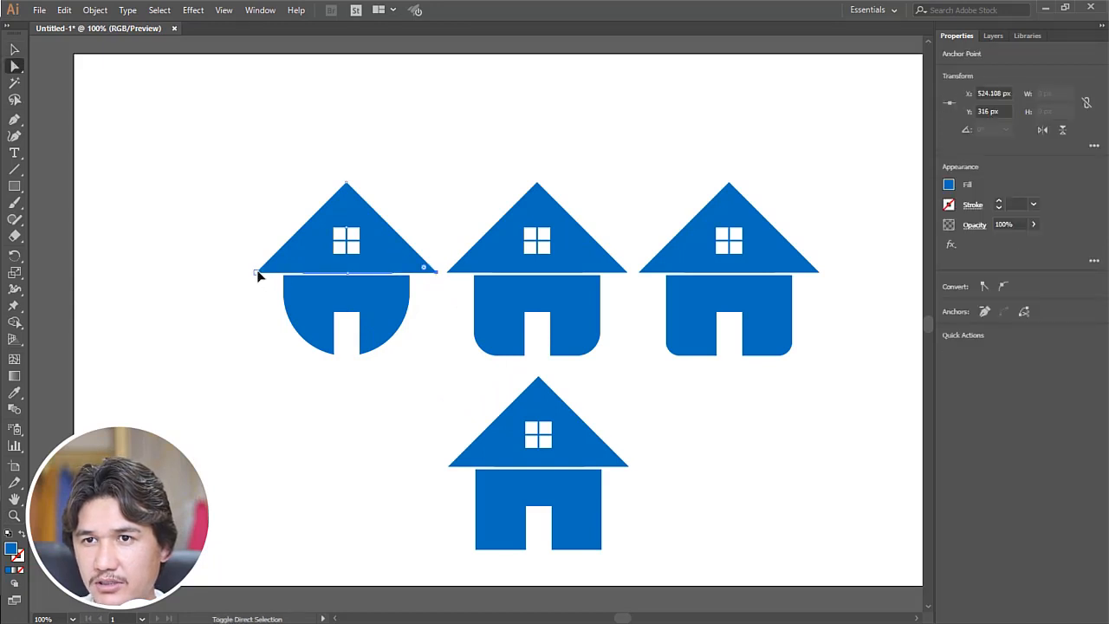
{"action": "left_click", "coordinate": [258, 273], "text": "shift"}
{"action": "left_click_drag", "start_coordinate": [271, 270], "coordinate": [298, 269]}
{"action": "left_click", "coordinate": [446, 185]}
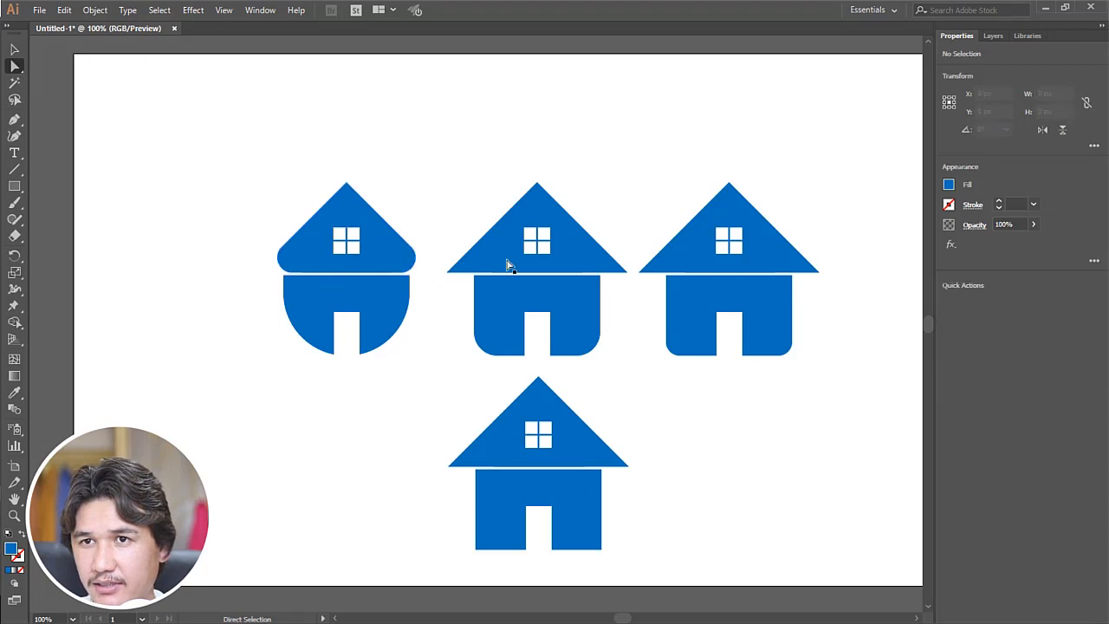
Step: Undo the rounding of the first house's roof corners
{"action": "key", "text": "z"}
{"action": "left_click", "coordinate": [459, 289], "text": "alt"}
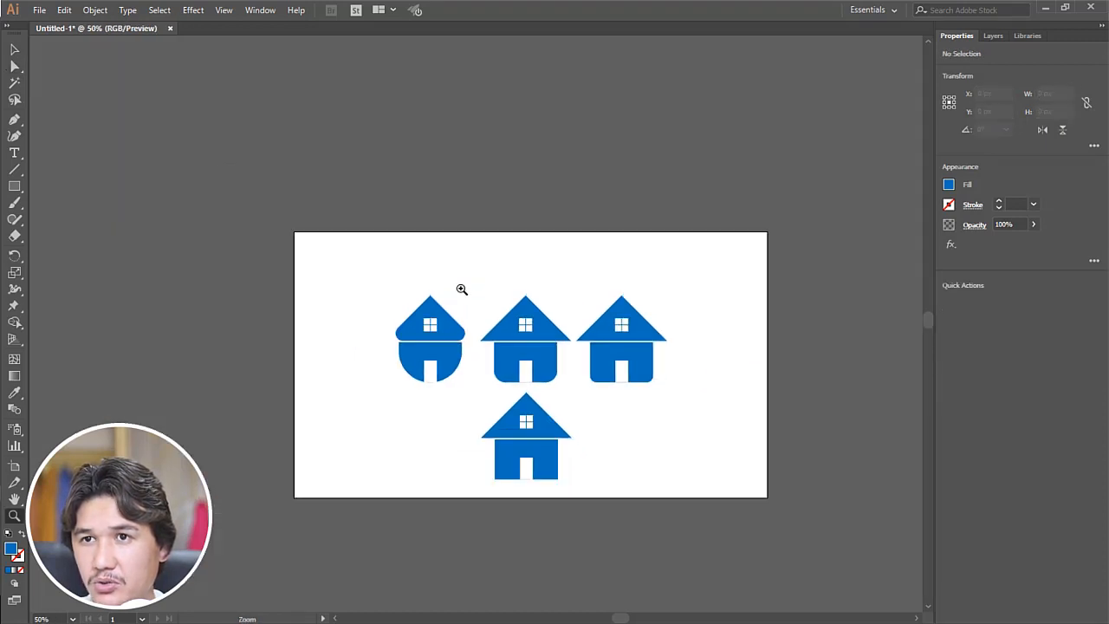
{"action": "left_click", "coordinate": [495, 349]}
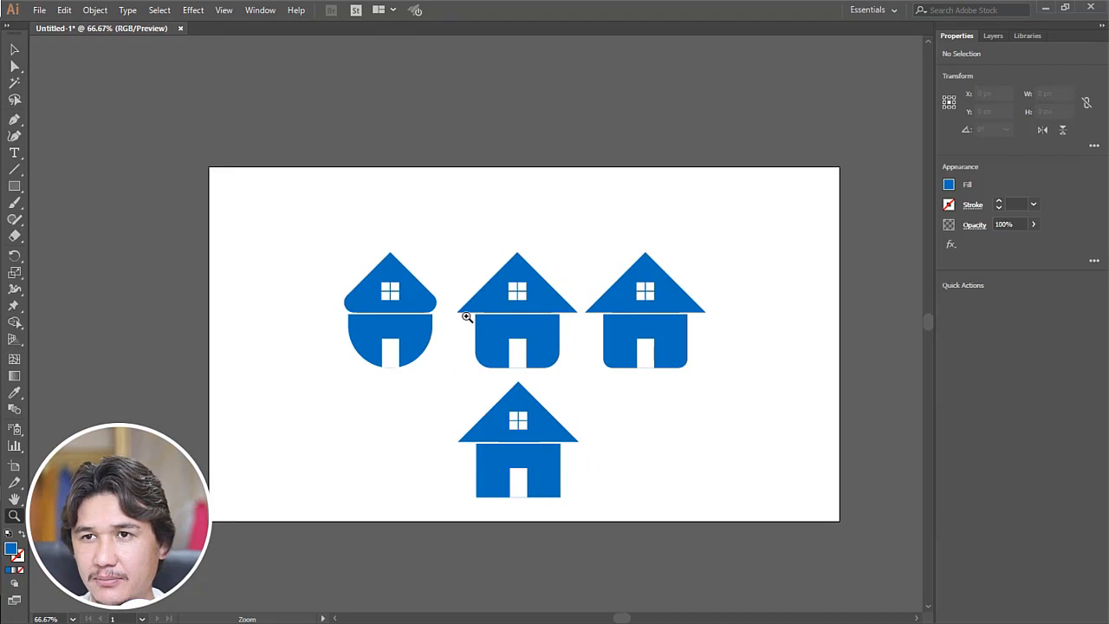
{"action": "left_click", "coordinate": [442, 314]}
{"action": "left_click", "coordinate": [434, 312]}
{"action": "key", "text": "ctrl+z"}
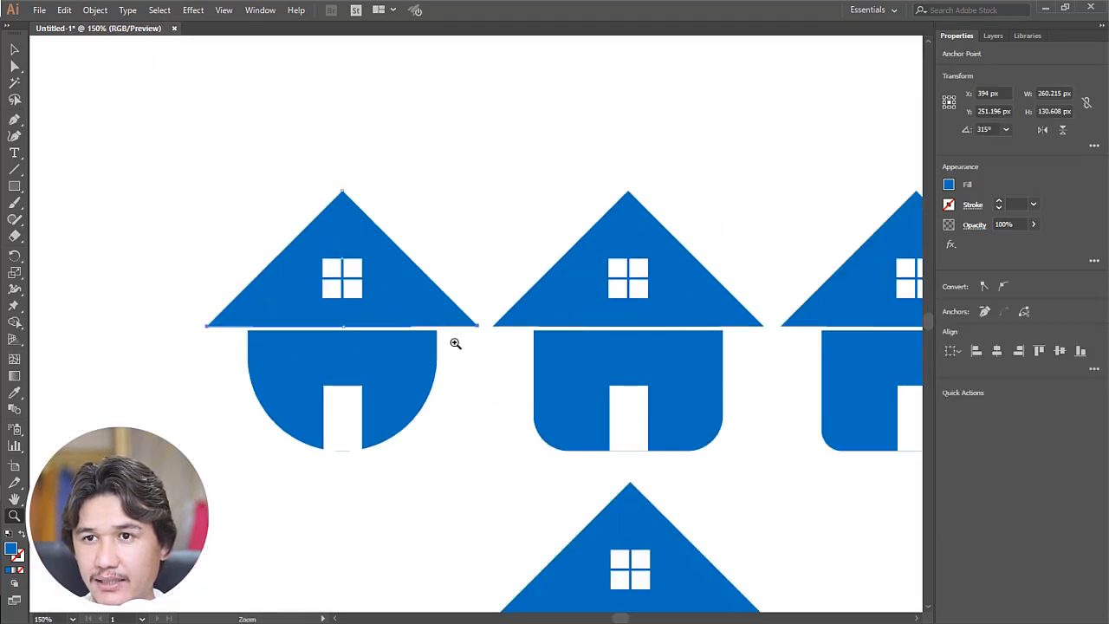
Step: Round the four outer corners of the first house's window, one on each pane, and deselect
{"action": "left_click", "coordinate": [396, 289]}
{"action": "left_click", "coordinate": [401, 286]}
{"action": "left_click", "coordinate": [624, 371]}
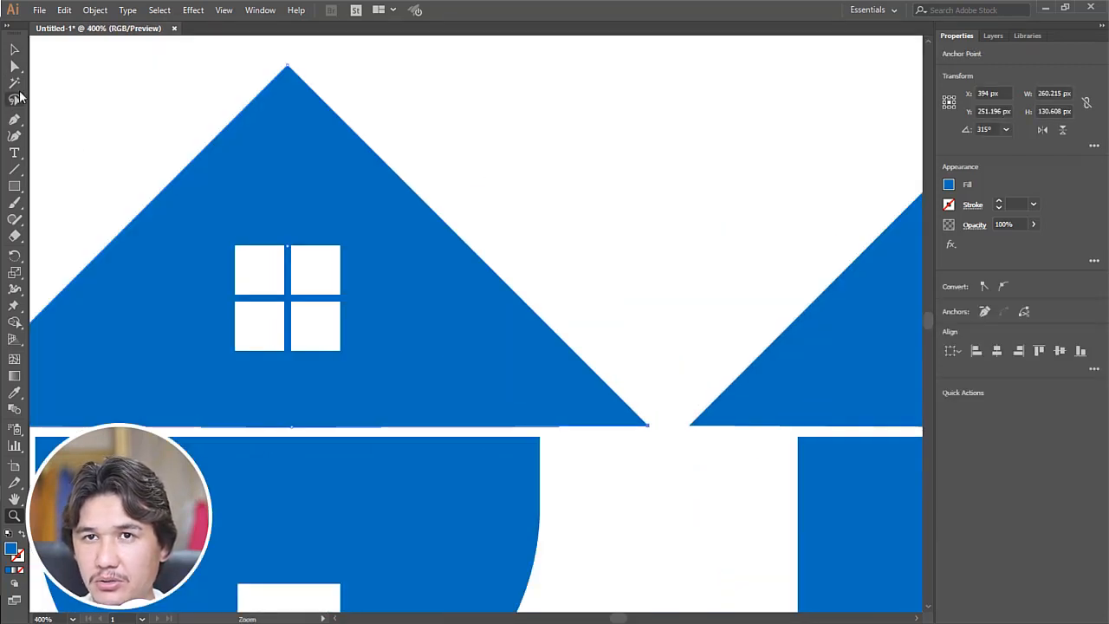
{"action": "left_click", "coordinate": [19, 50]}
{"action": "left_click", "coordinate": [15, 65]}
{"action": "left_click", "coordinate": [337, 252]}
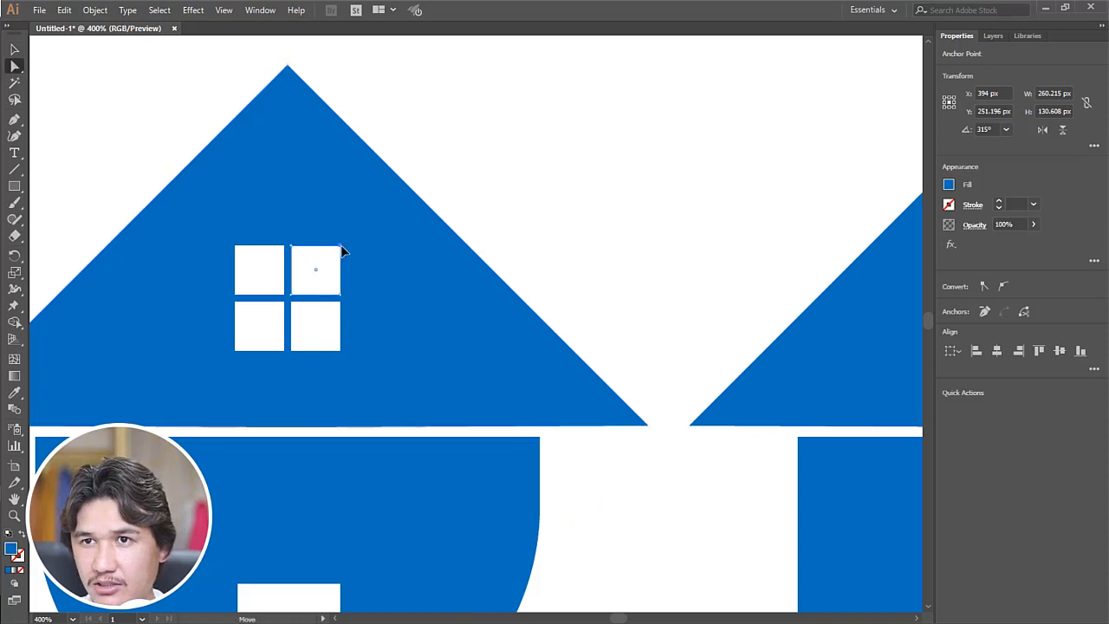
{"action": "left_click", "coordinate": [235, 250], "text": "shift"}
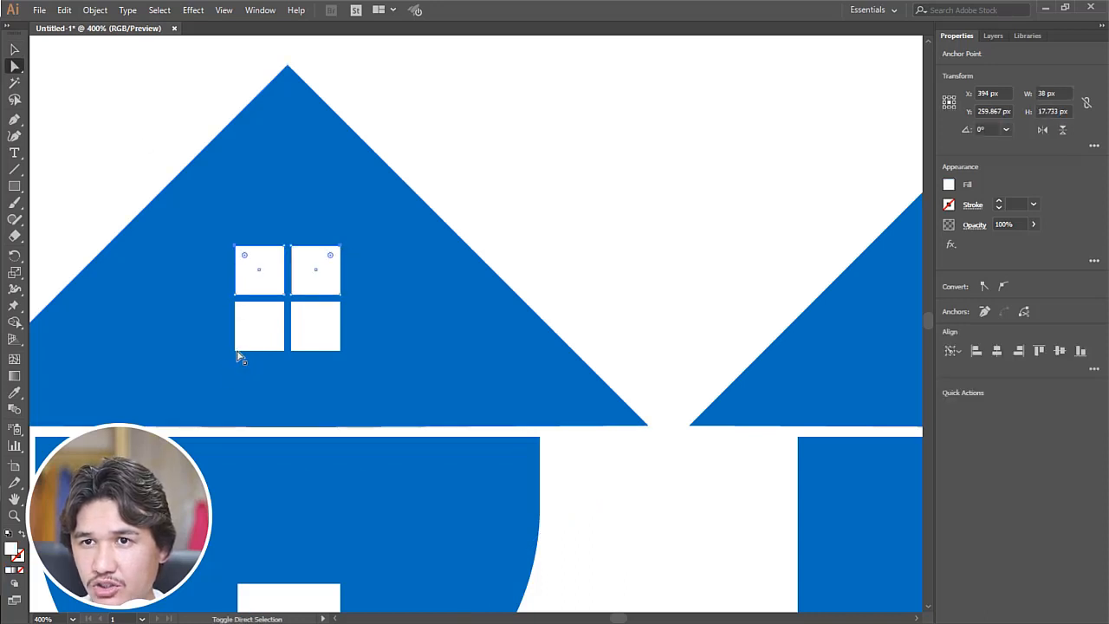
{"action": "left_click", "coordinate": [239, 354], "text": "shift"}
{"action": "left_click", "coordinate": [341, 352], "text": "shift"}
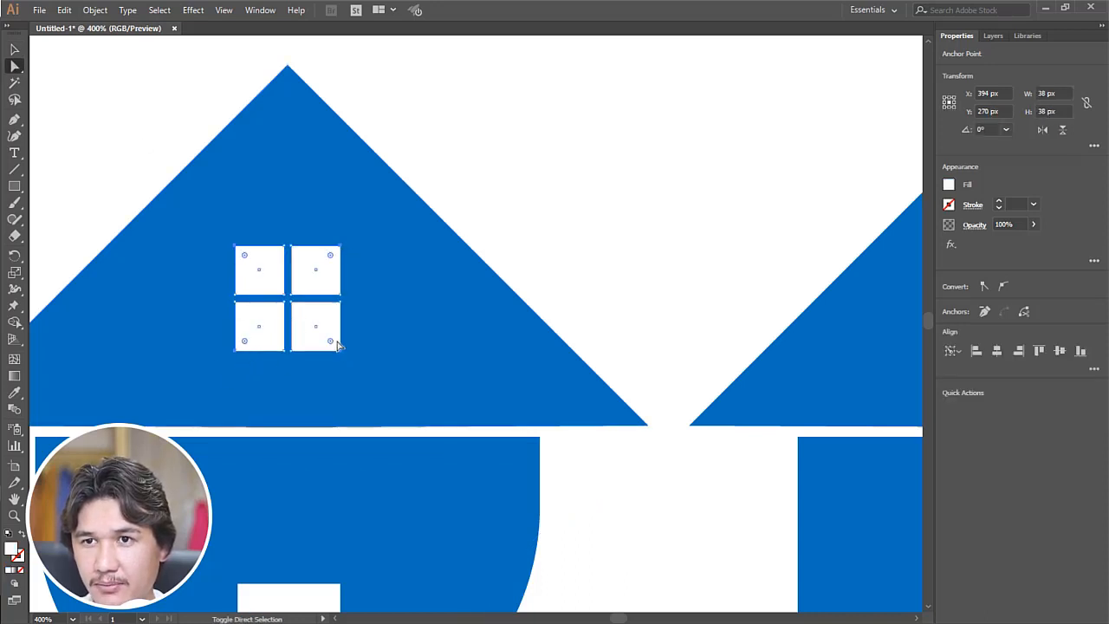
{"action": "mouse_move", "coordinate": [331, 341]}
{"action": "left_mouse_down"}
{"action": "mouse_move", "coordinate": [276, 271]}
{"action": "mouse_move", "coordinate": [318, 329]}
{"action": "left_mouse_up"}
{"action": "left_click", "coordinate": [474, 253]}
{"action": "key", "text": "z"}
{"action": "left_click", "coordinate": [442, 341], "text": "alt"}
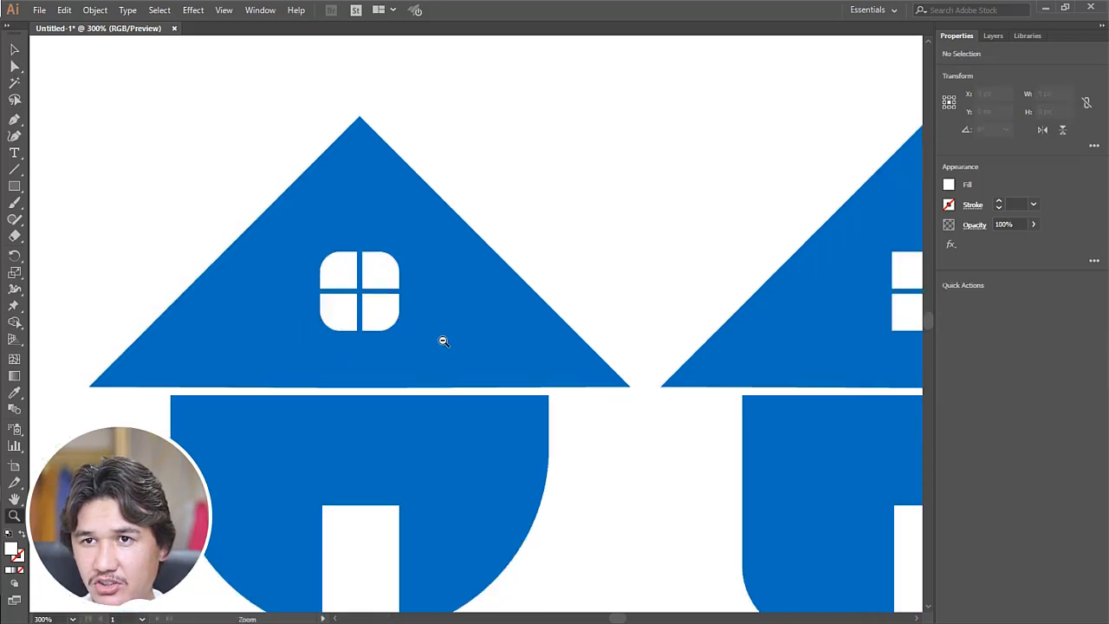
{"action": "left_click", "coordinate": [451, 339], "text": "alt"}
{"action": "left_click", "coordinate": [490, 336], "text": "alt"}
{"action": "left_click", "coordinate": [554, 341], "text": "alt"}
{"action": "left_click", "coordinate": [586, 367], "text": "alt"}
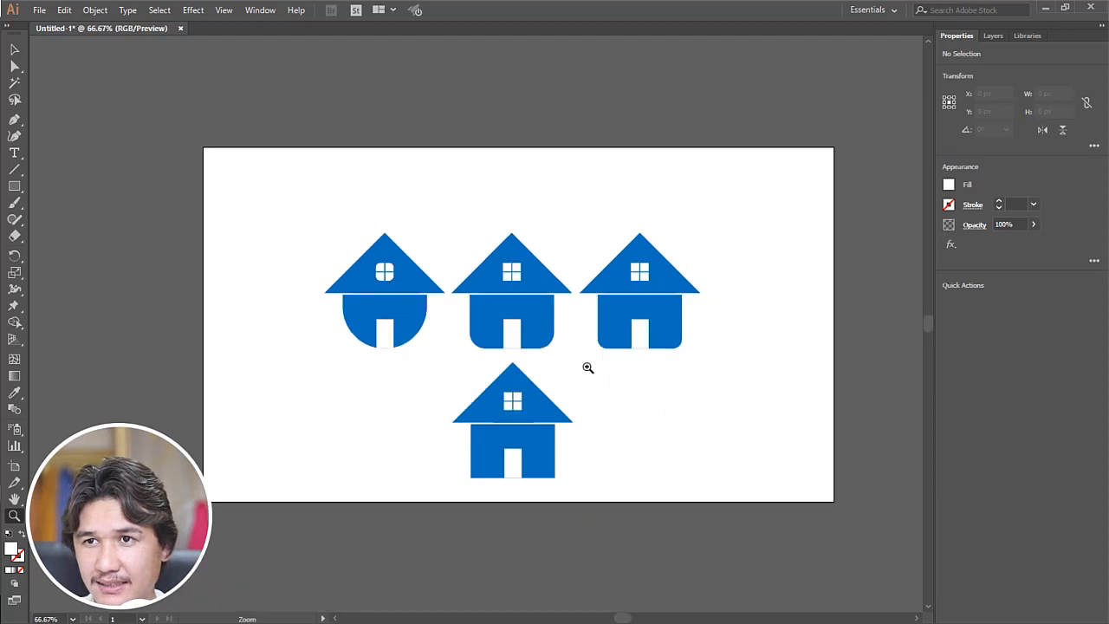
Step: Round the four outer corners of the middle top-row house's window slightly less than the first house's, and deselect
{"action": "left_click", "coordinate": [521, 334]}
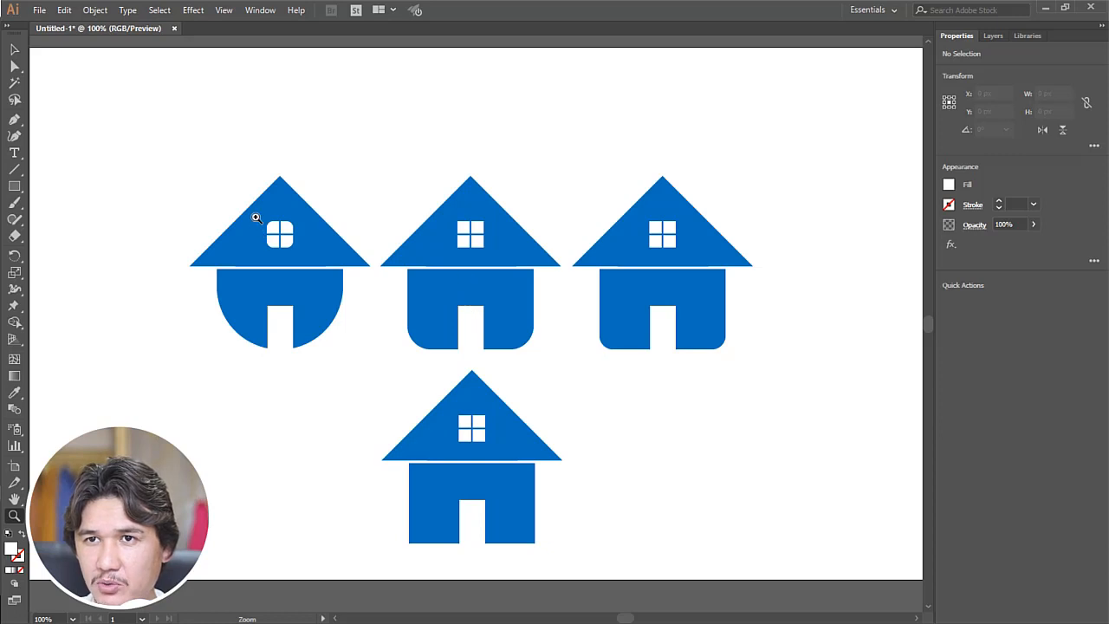
{"action": "left_click_drag", "start_coordinate": [256, 217], "coordinate": [564, 300]}
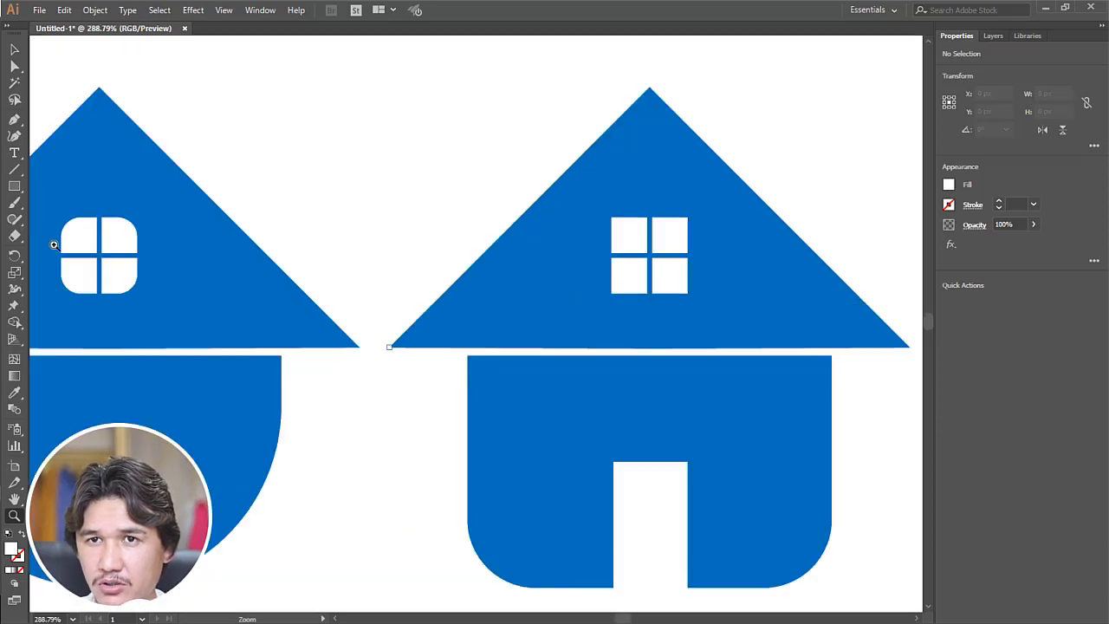
{"action": "left_click", "coordinate": [15, 51]}
{"action": "left_click", "coordinate": [16, 65]}
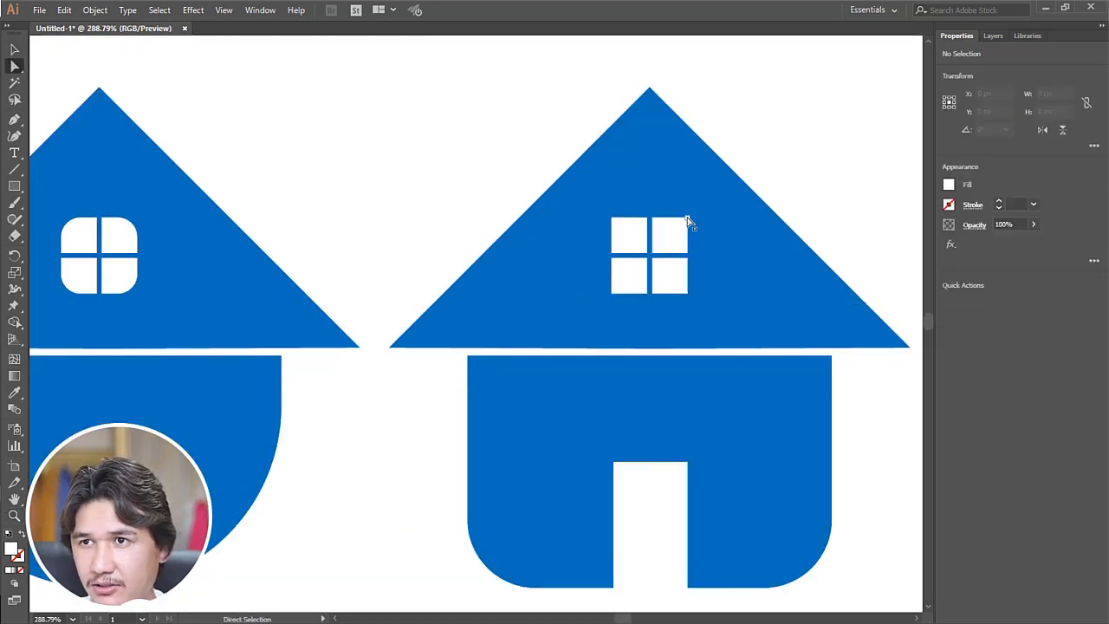
{"action": "left_click", "coordinate": [687, 218]}
{"action": "left_click", "coordinate": [613, 218], "text": "shift"}
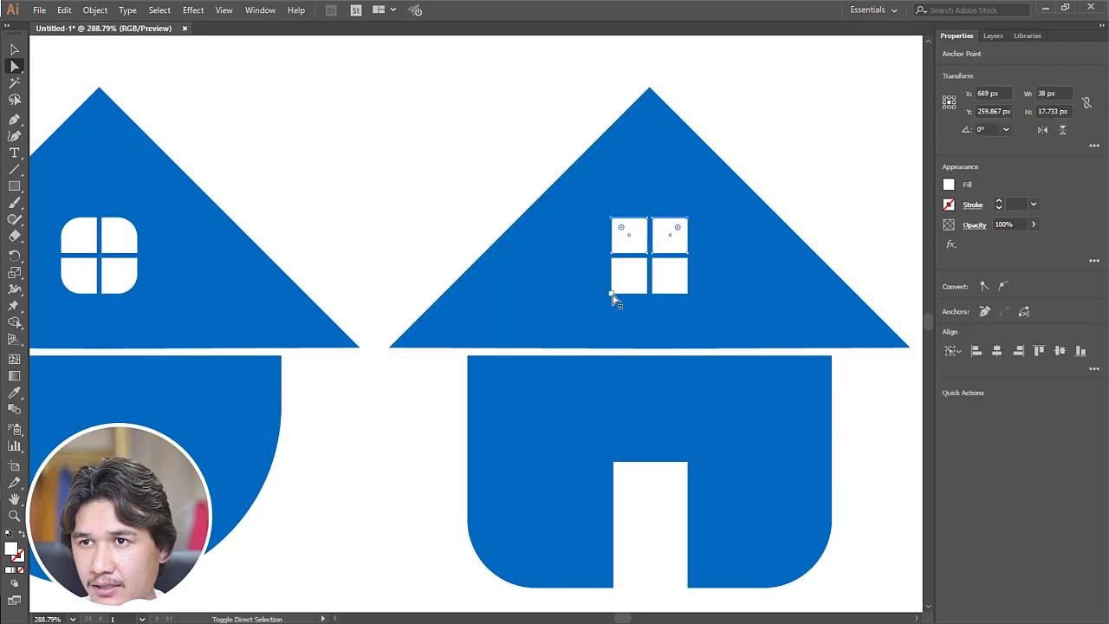
{"action": "left_click", "coordinate": [612, 294], "text": "shift"}
{"action": "left_click", "coordinate": [687, 293], "text": "shift"}
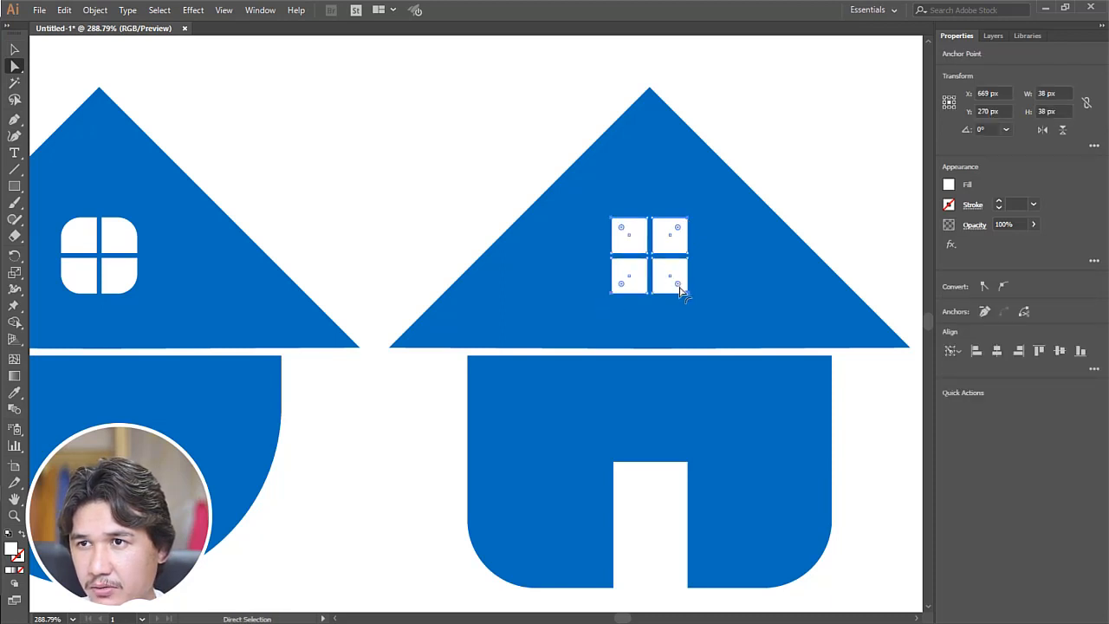
{"action": "left_click_drag", "start_coordinate": [677, 284], "coordinate": [670, 277]}
{"action": "left_click", "coordinate": [782, 151]}
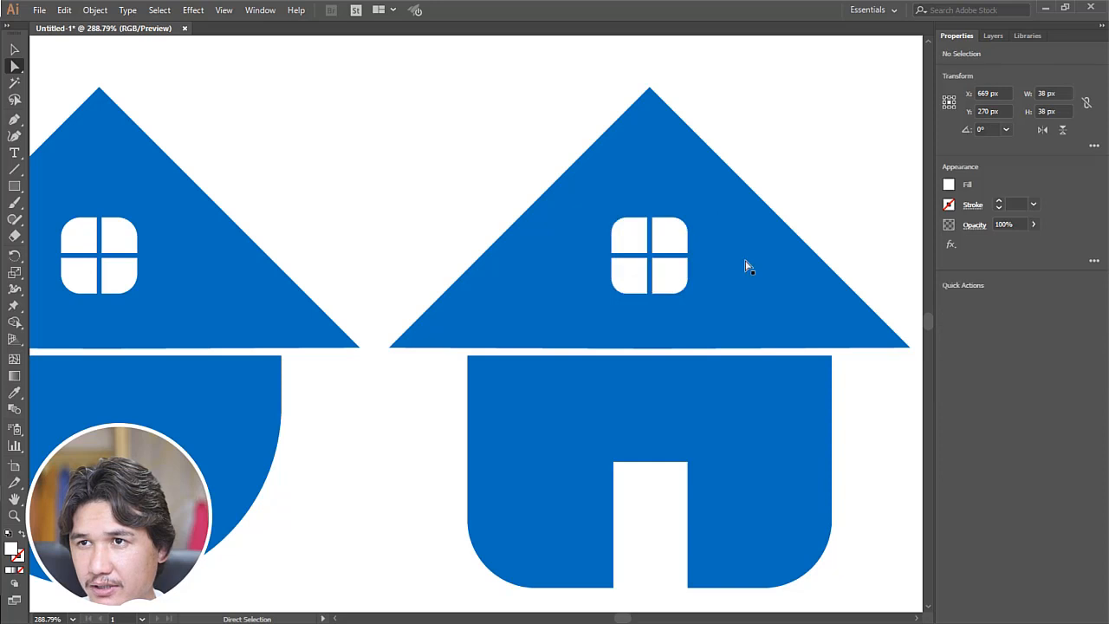
{"action": "key", "text": "z"}
{"action": "left_click", "coordinate": [674, 270], "text": "alt"}
{"action": "left_click", "coordinate": [549, 330], "text": "alt"}
{"action": "left_click", "coordinate": [546, 325], "text": "alt"}
{"action": "left_click", "coordinate": [493, 341], "text": "alt"}
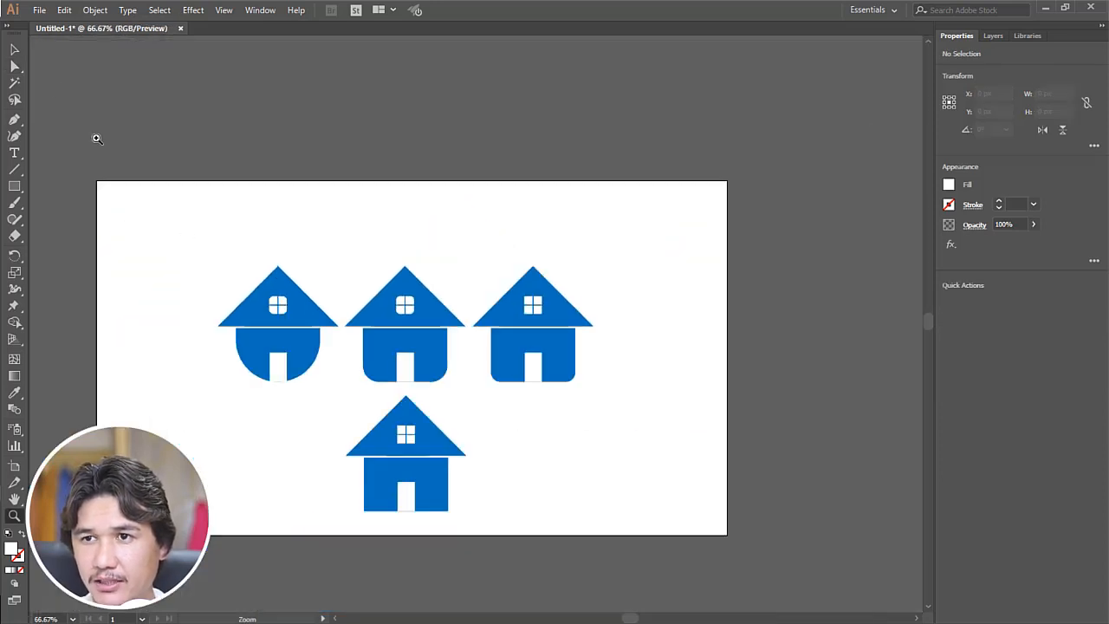
Step: Delete the right, lower and left houses, keeping only the middle top-row house
{"action": "left_click", "coordinate": [14, 50]}
{"action": "left_click_drag", "start_coordinate": [617, 248], "coordinate": [515, 475]}
{"action": "key", "text": "Delete"}
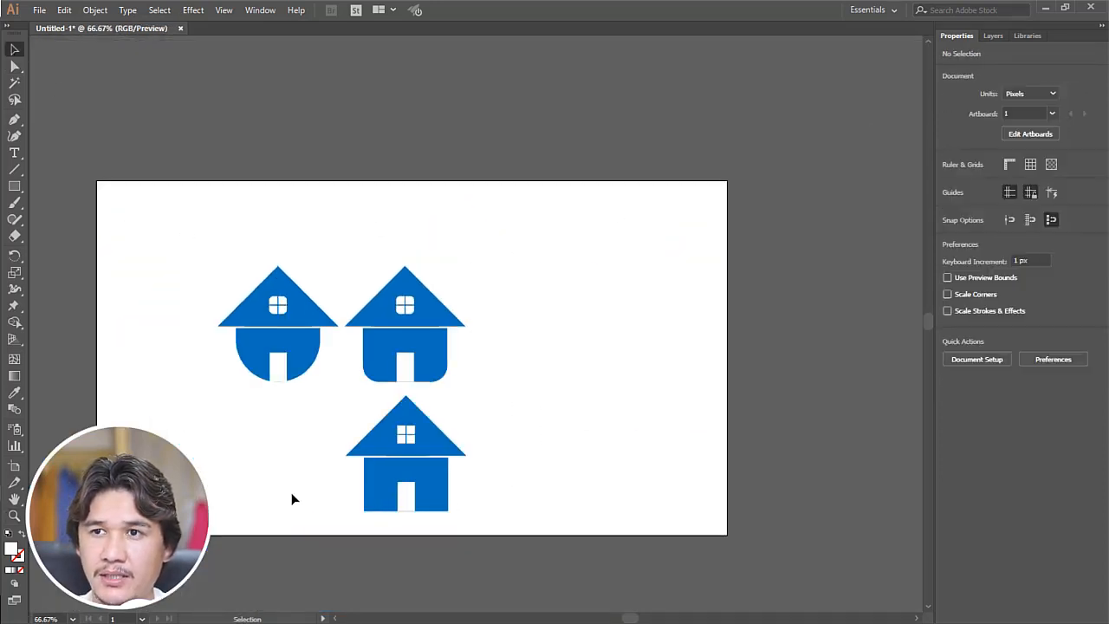
{"action": "left_click_drag", "start_coordinate": [292, 492], "coordinate": [697, 379]}
{"action": "left_click_drag", "start_coordinate": [591, 441], "coordinate": [267, 520]}
{"action": "key", "text": "Delete"}
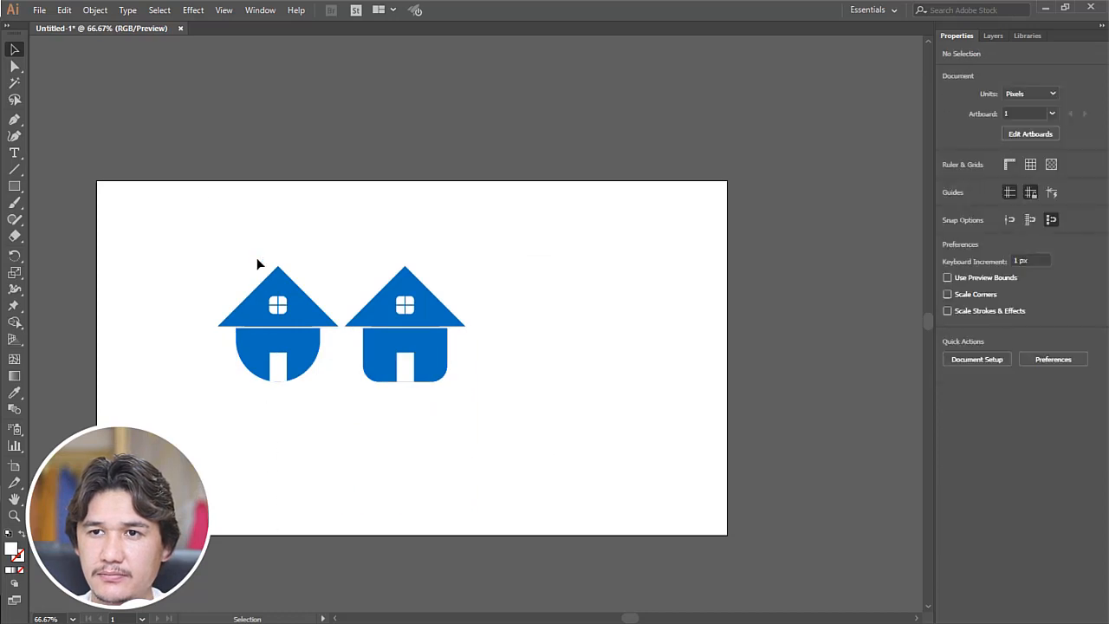
{"action": "left_click_drag", "start_coordinate": [208, 202], "coordinate": [290, 424]}
{"action": "key", "text": "Delete"}
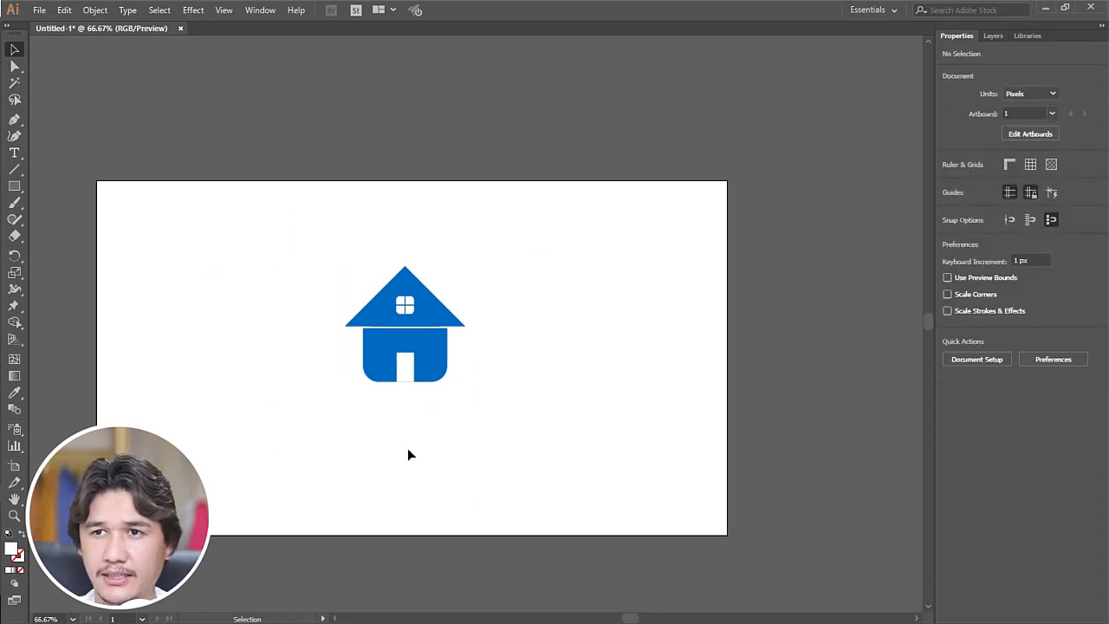
Step: Nudge the house's body and door down together to Y 383 px, widening the gap beneath the roof, and deselect
{"action": "key", "text": "z"}
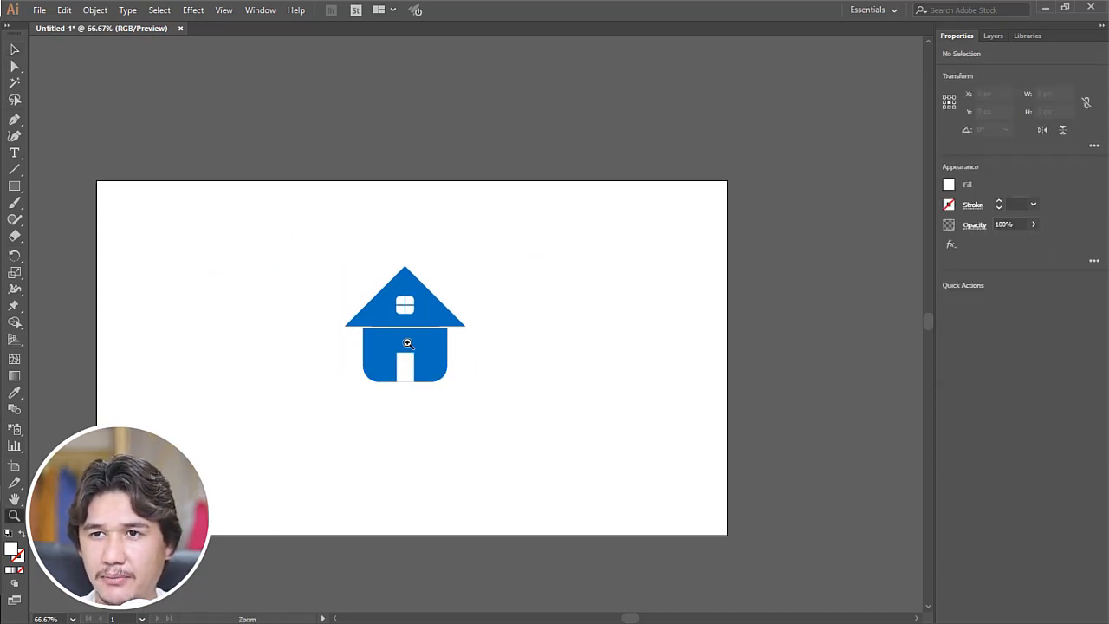
{"action": "left_click", "coordinate": [407, 343]}
{"action": "key", "text": "v"}
{"action": "left_click", "coordinate": [509, 358]}
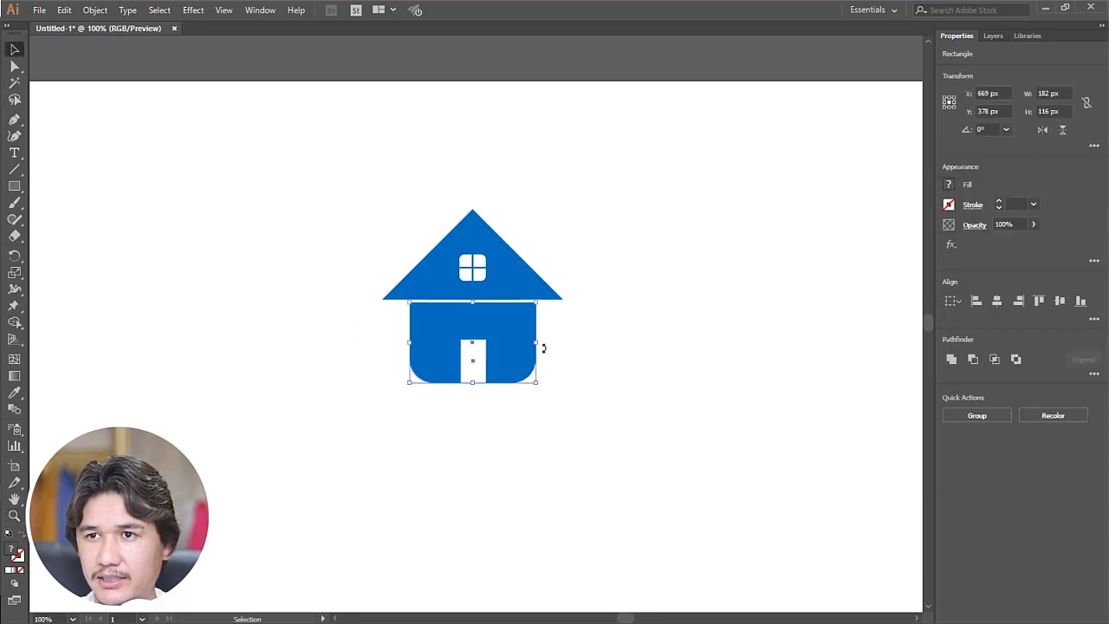
{"action": "key", "text": "Down"}
{"action": "key", "text": "Down"}
{"action": "key", "text": "Down"}
{"action": "key", "text": "Down"}
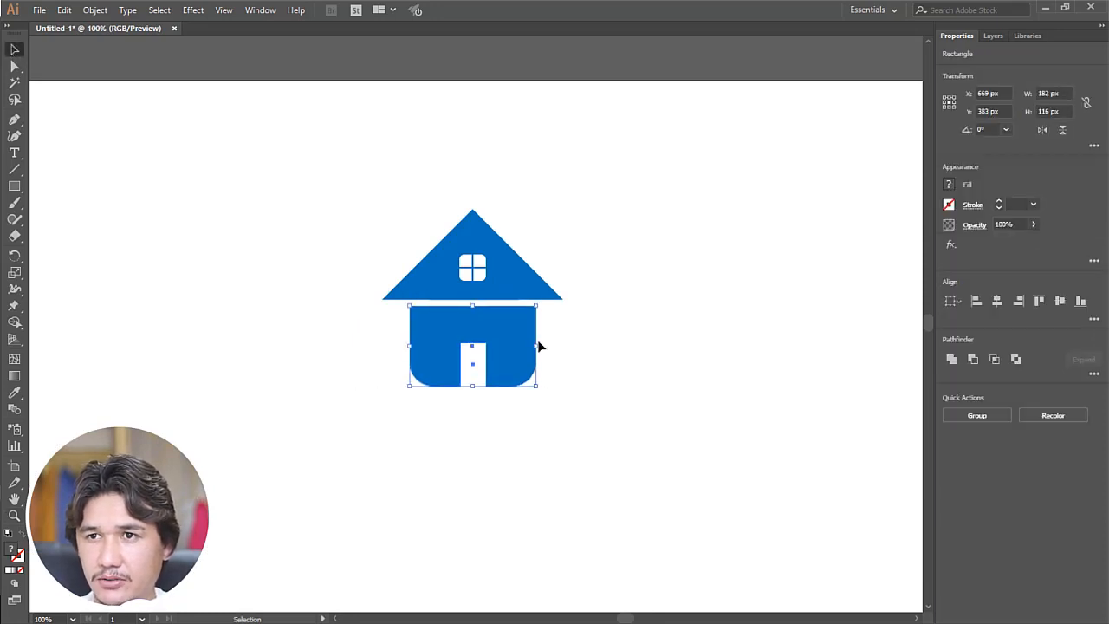
{"action": "left_click", "coordinate": [564, 347]}
Step: Raise the middle anchor point of the roof's lower edge to Y 315 px to flatten the edge, and deselect
{"action": "key", "text": "z"}
{"action": "left_click_drag", "start_coordinate": [349, 191], "coordinate": [688, 426]}
{"action": "left_click", "coordinate": [362, 259]}
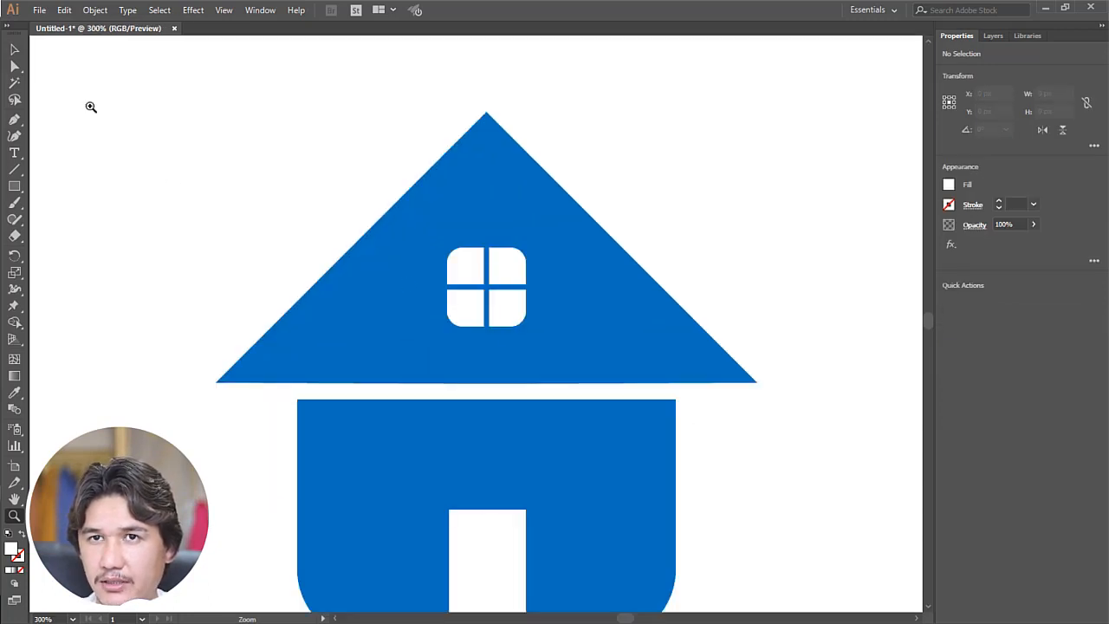
{"action": "left_click", "coordinate": [14, 65]}
{"action": "left_click", "coordinate": [487, 380]}
{"action": "left_click", "coordinate": [489, 383]}
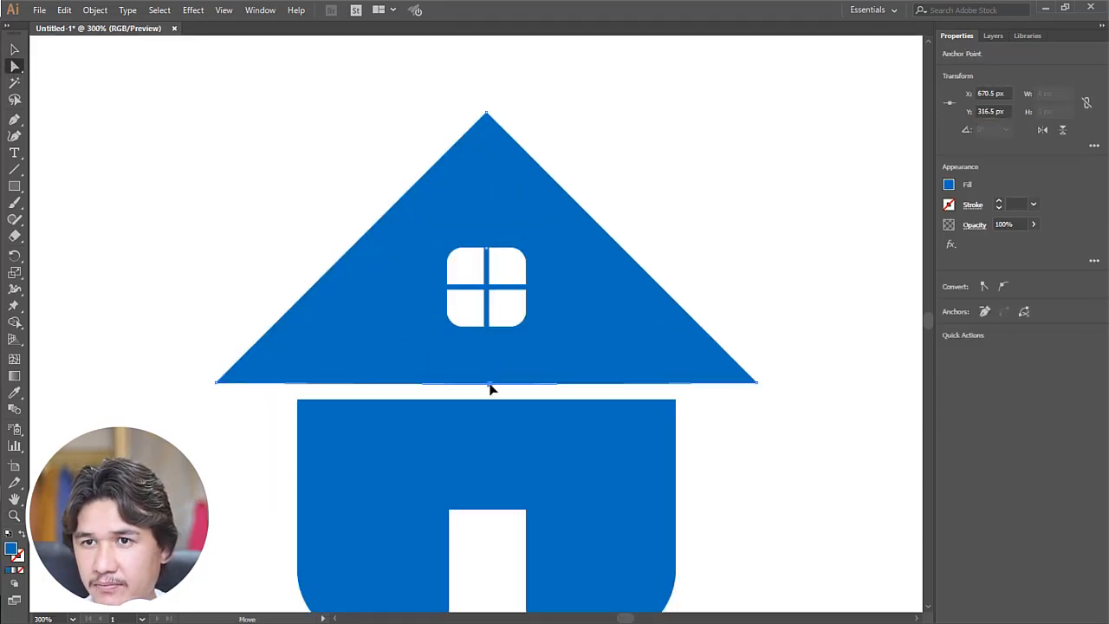
{"action": "left_click_drag", "start_coordinate": [490, 381], "coordinate": [490, 384]}
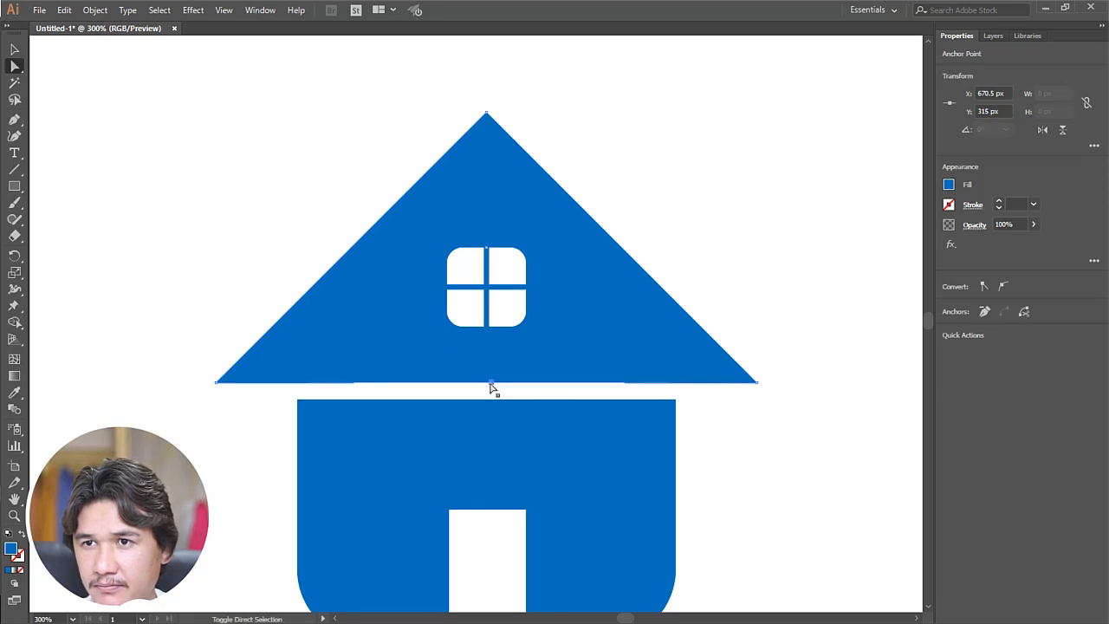
{"action": "left_click", "coordinate": [619, 438]}
Step: Try lowering the roof's apex anchor point to Y 209 px to make the roof flatter, and deselect
{"action": "key", "text": "z"}
{"action": "left_click", "coordinate": [549, 396], "text": "alt"}
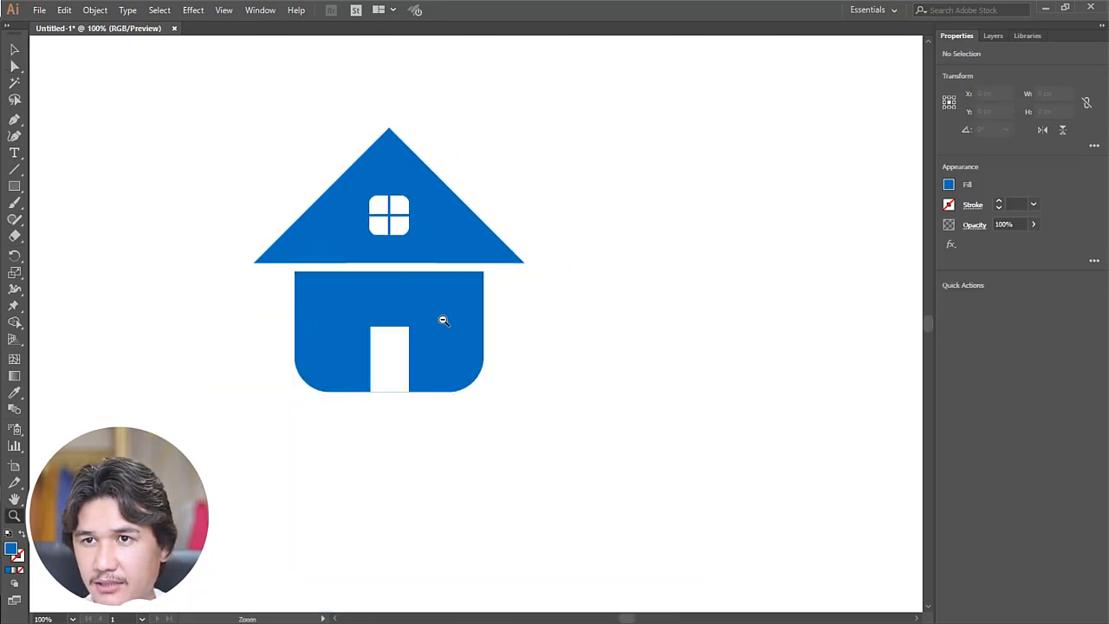
{"action": "left_click", "coordinate": [446, 330], "text": "alt"}
{"action": "left_click", "coordinate": [487, 351], "text": "alt"}
{"action": "left_click", "coordinate": [478, 327]}
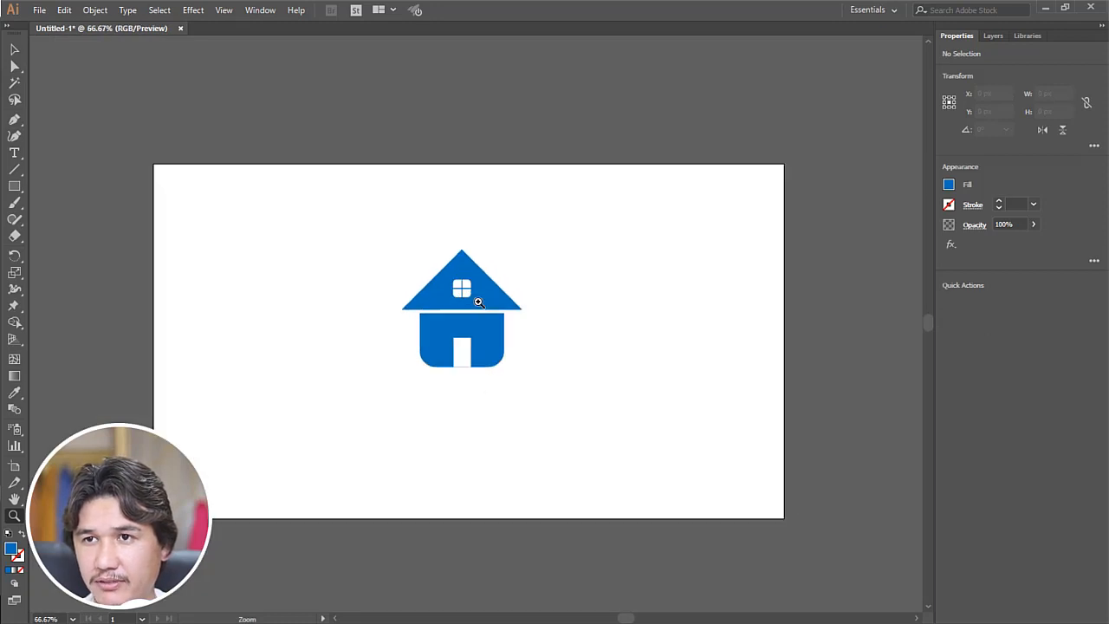
{"action": "left_click", "coordinate": [479, 327]}
{"action": "left_click", "coordinate": [15, 49]}
{"action": "left_click", "coordinate": [15, 66]}
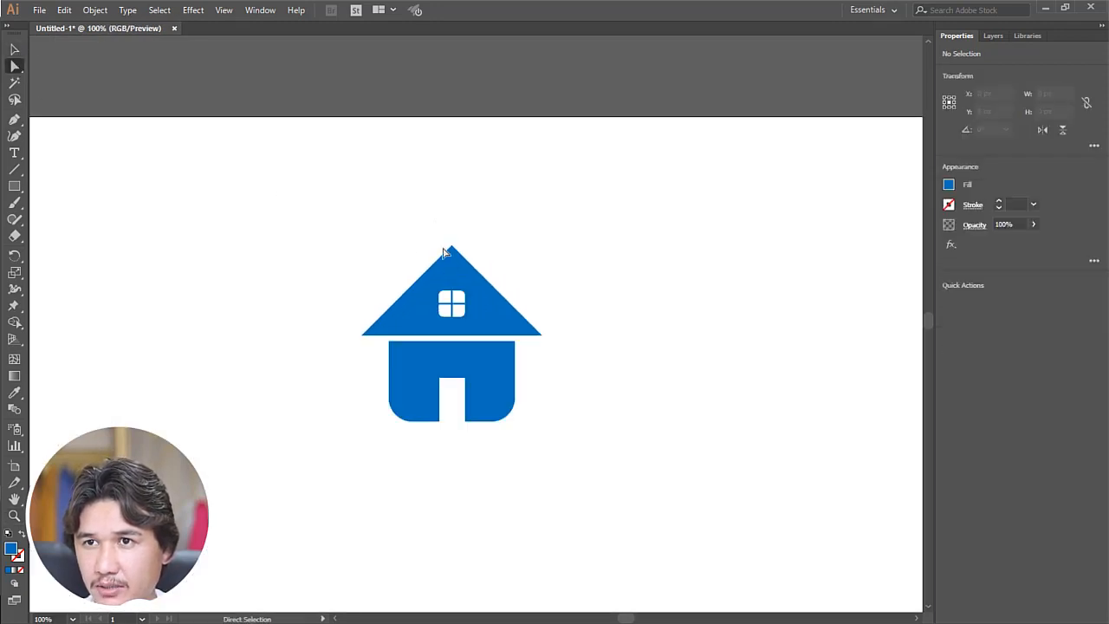
{"action": "left_click_drag", "start_coordinate": [436, 220], "coordinate": [452, 257]}
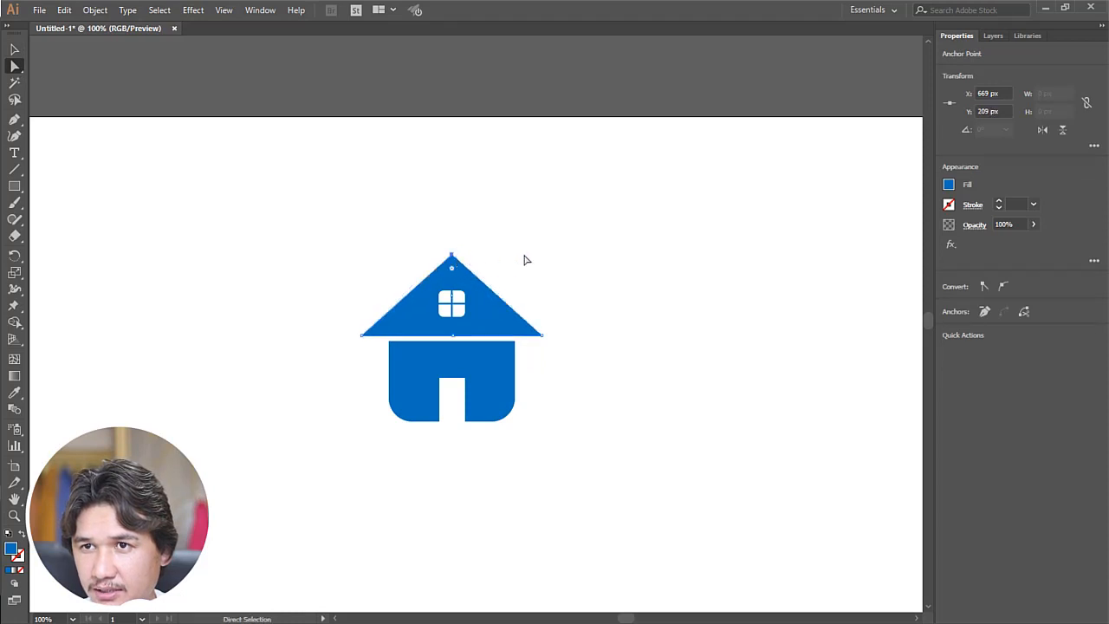
{"action": "left_click", "coordinate": [525, 260]}
Step: Try moving the window group down within the roof to Y 270 px
{"action": "key", "text": "z"}
{"action": "left_click", "coordinate": [463, 303]}
{"action": "left_click", "coordinate": [14, 50]}
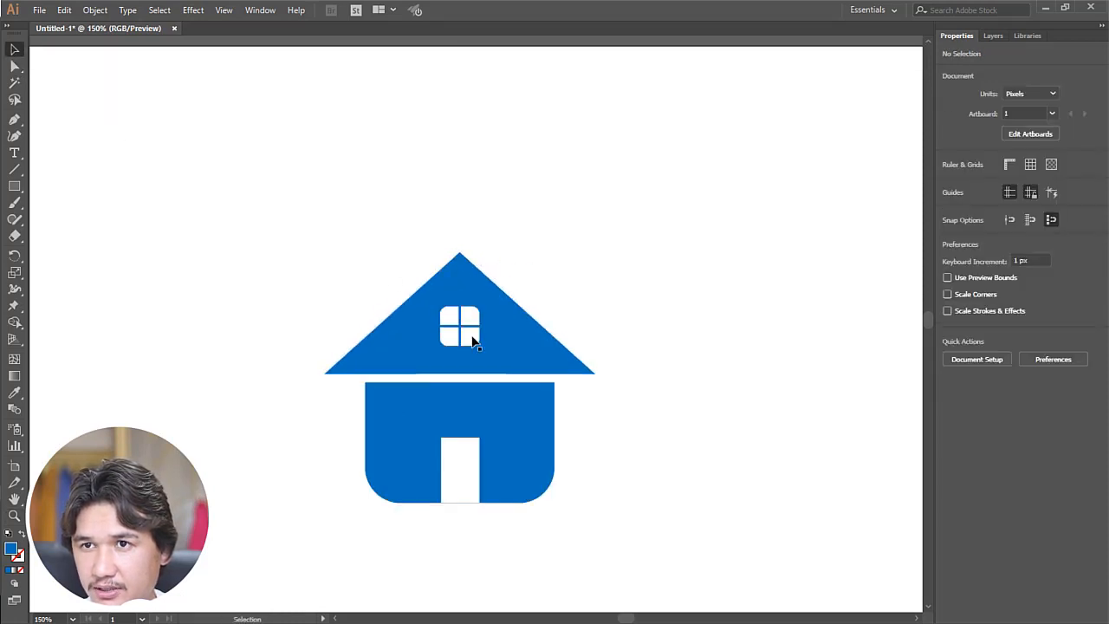
{"action": "left_click", "coordinate": [457, 336]}
{"action": "left_click_drag", "start_coordinate": [449, 347], "coordinate": [449, 347]}
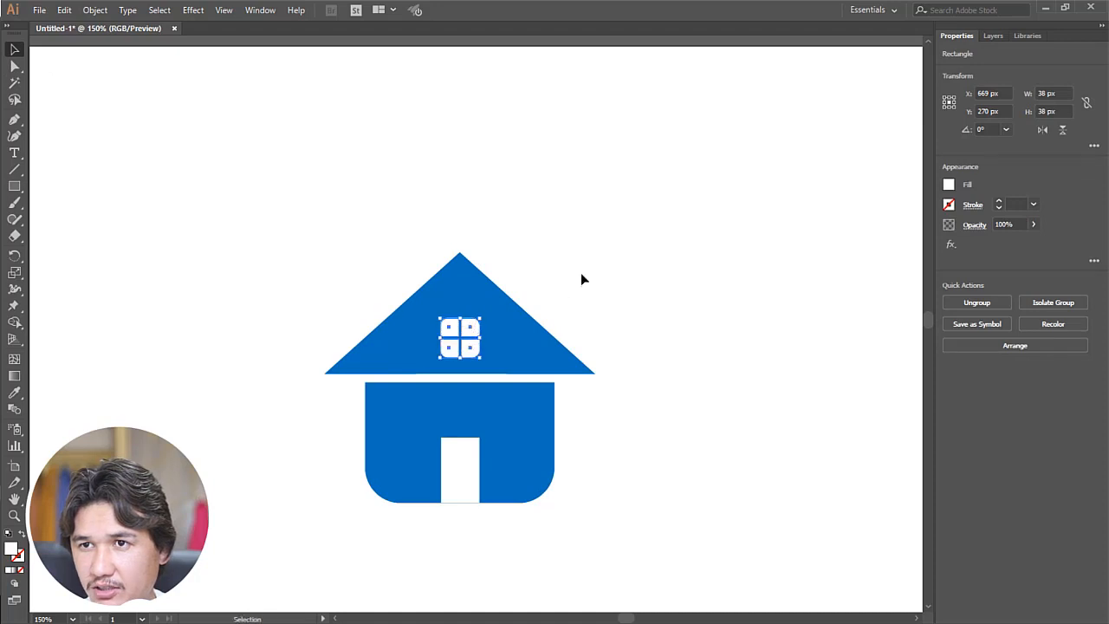
{"action": "left_click", "coordinate": [580, 272]}
Step: Undo the window move and the lowering of the roof's apex
{"action": "key", "text": "z"}
{"action": "left_click", "coordinate": [462, 352], "text": "alt"}
{"action": "left_click", "coordinate": [461, 351], "text": "alt"}
{"action": "key", "text": "ctrl+z"}
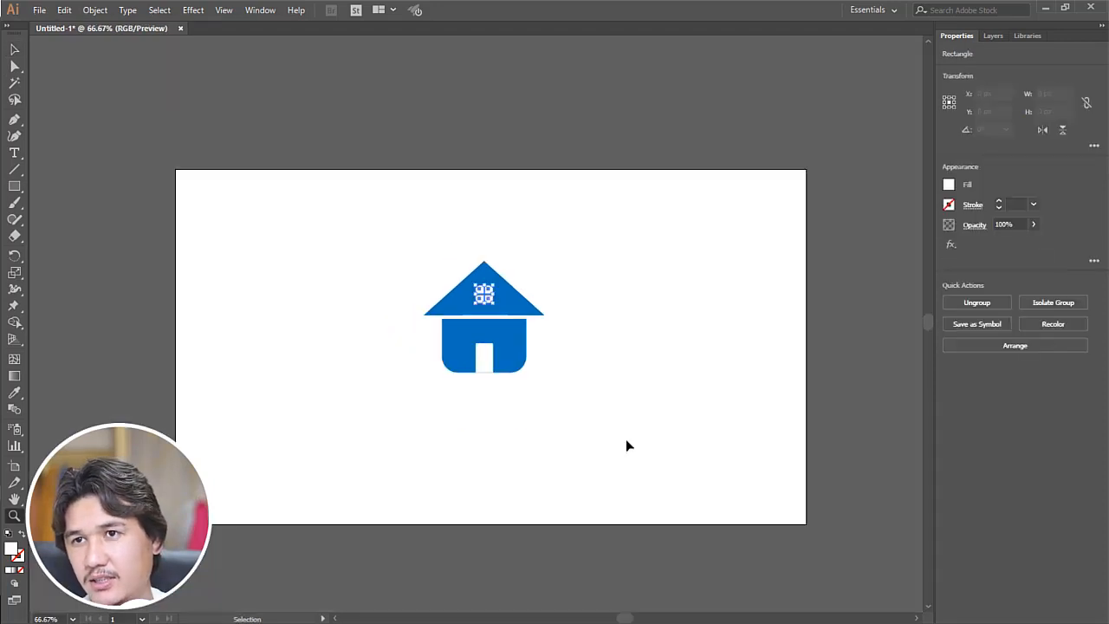
{"action": "left_click", "coordinate": [15, 49]}
{"action": "left_click", "coordinate": [166, 150]}
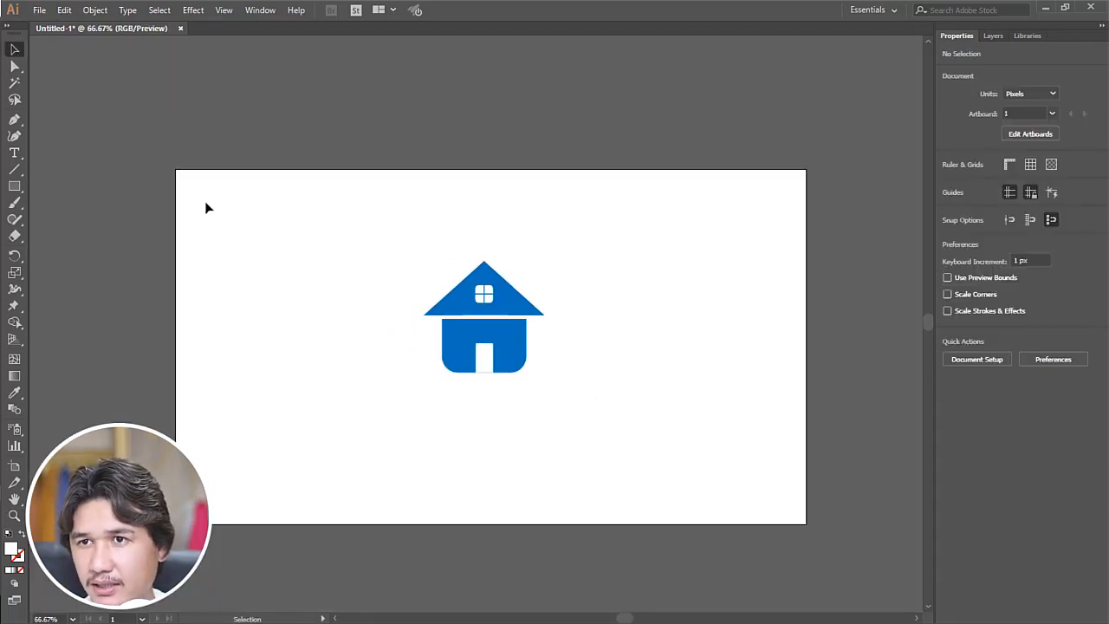
{"action": "key", "text": "ctrl+z"}
{"action": "key", "text": "ctrl+z"}
{"action": "left_click", "coordinate": [274, 260]}
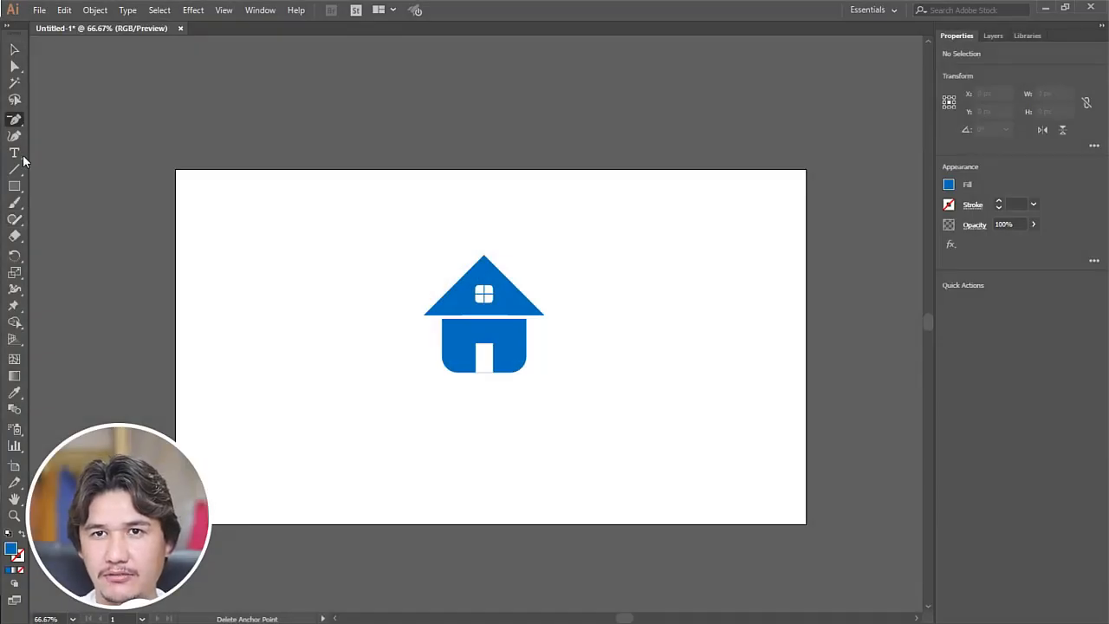
Step: Add a short line of placeholder text below the house and scale it up to about 159 pt
{"action": "left_click", "coordinate": [19, 155]}
{"action": "left_click", "coordinate": [384, 406]}
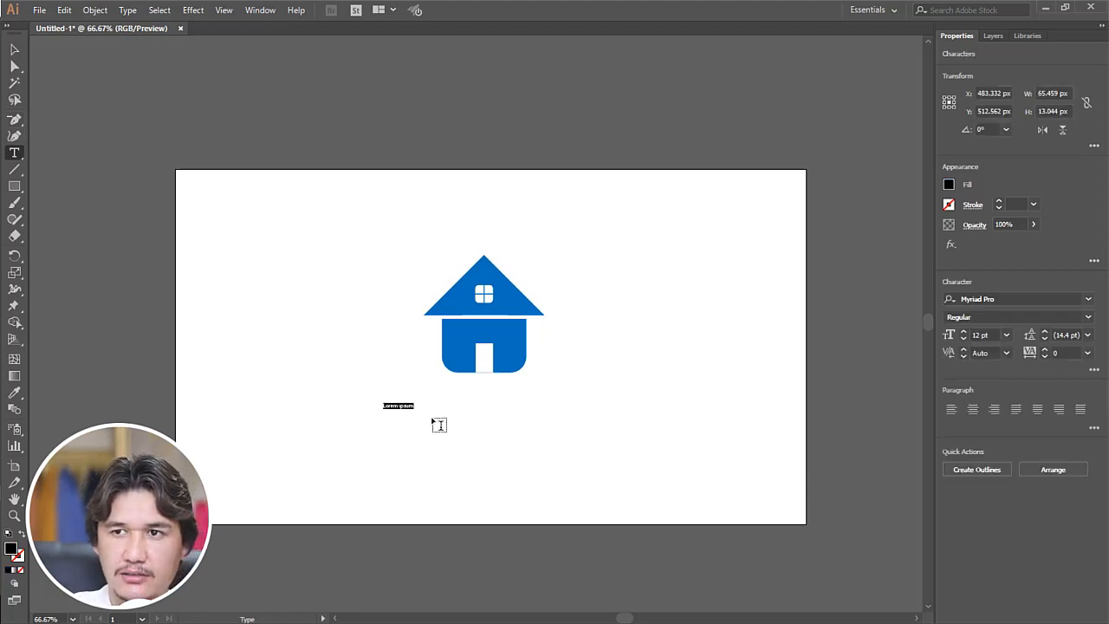
{"action": "key", "text": "BackSpace"}
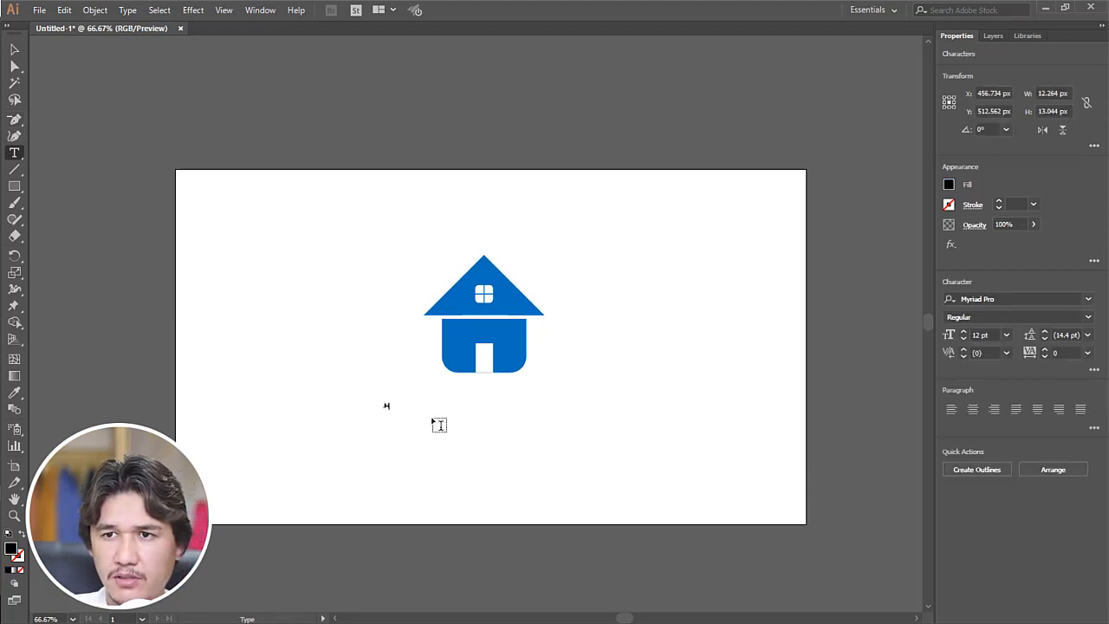
{"action": "type", "text": "J"}
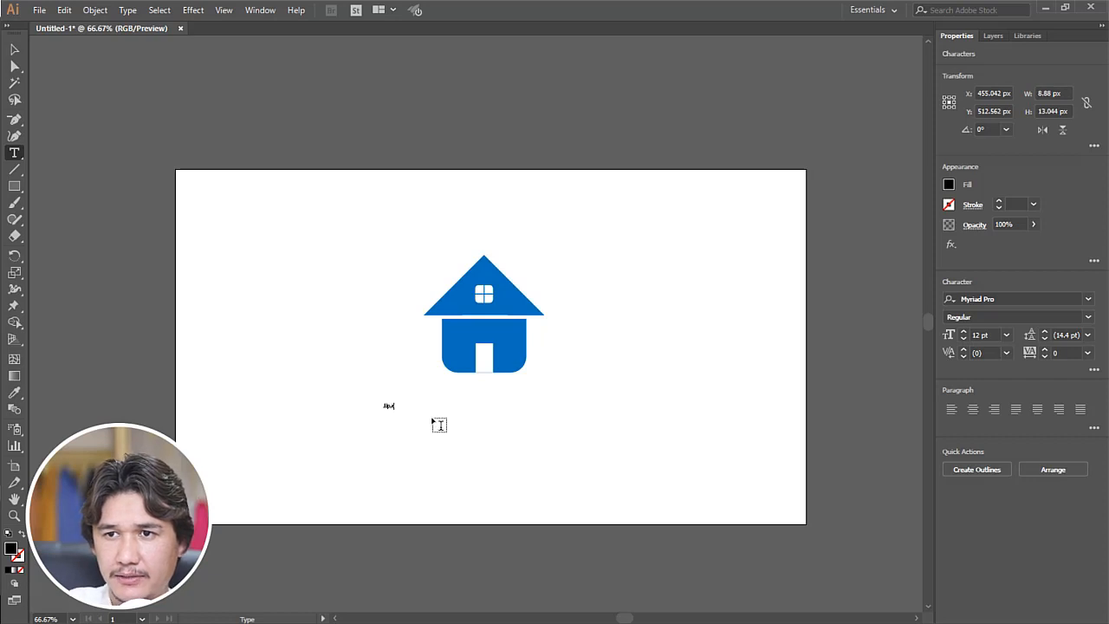
{"action": "left_click", "coordinate": [14, 50]}
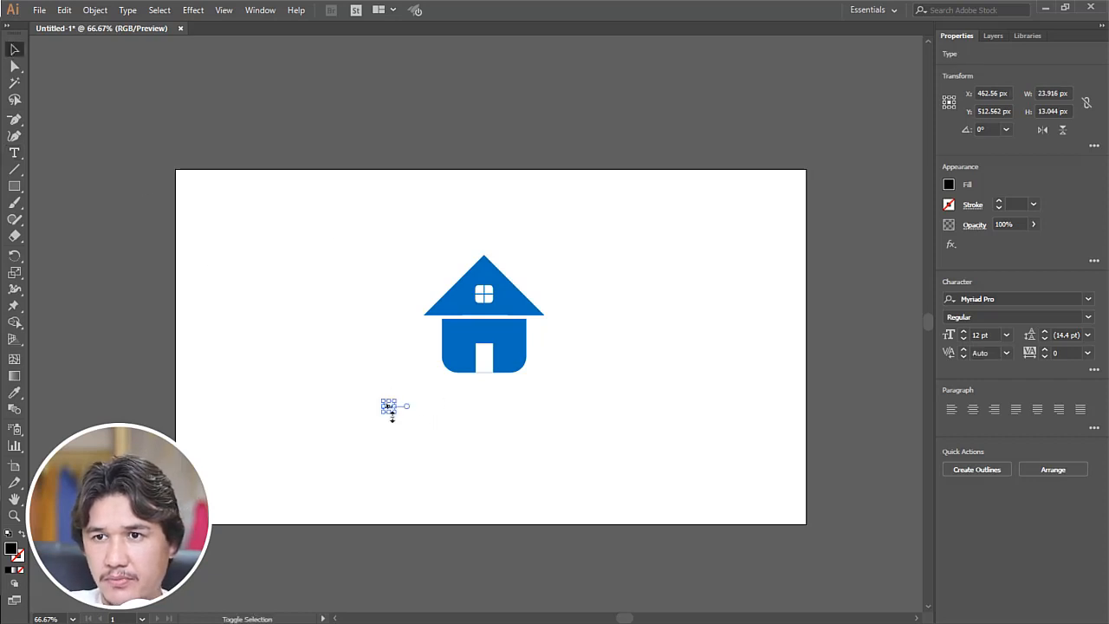
{"action": "left_click_drag", "start_coordinate": [392, 414], "coordinate": [526, 447]}
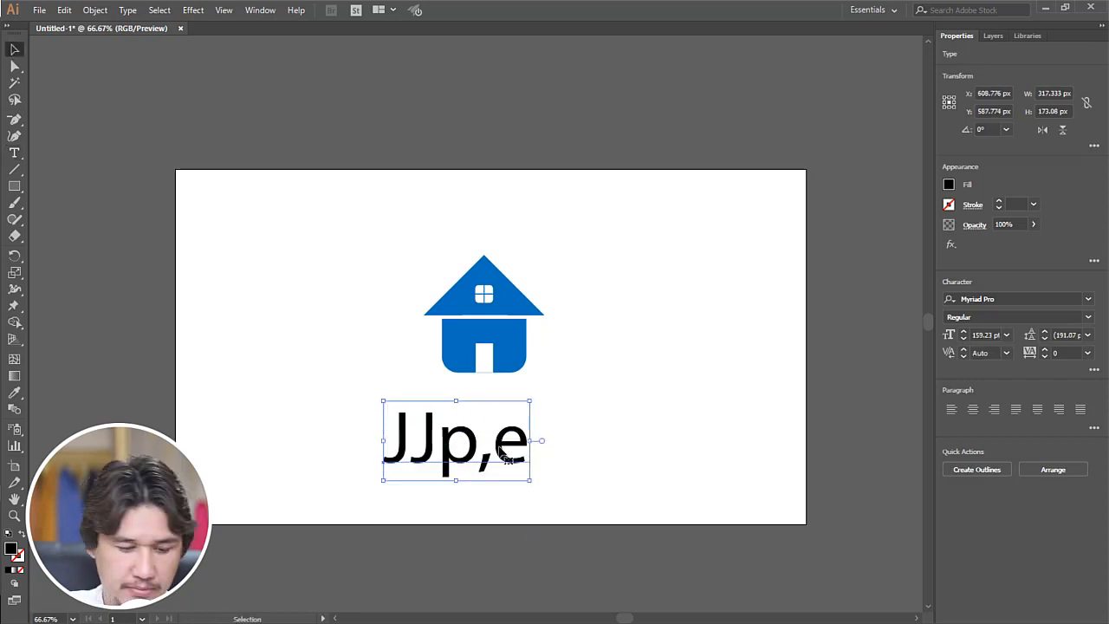
Step: Replace the placeholder text with HOME, reduce it to about 135 pt and place it directly below the house
{"action": "double_click", "coordinate": [509, 457]}
{"action": "key", "text": "ctrl+a"}
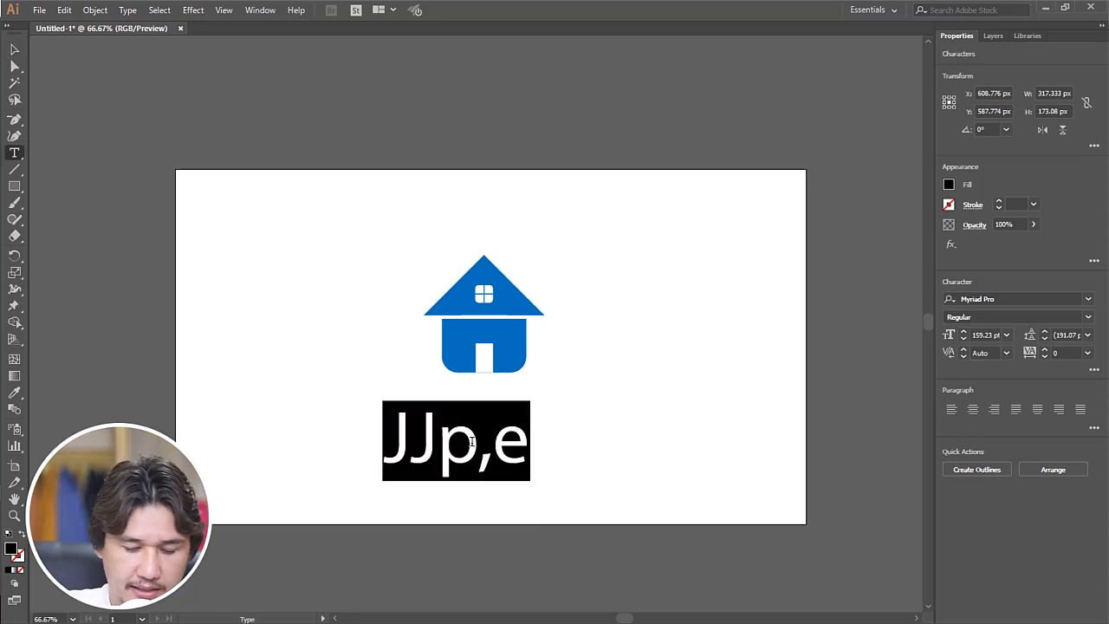
{"action": "type", "text": "HOME"}
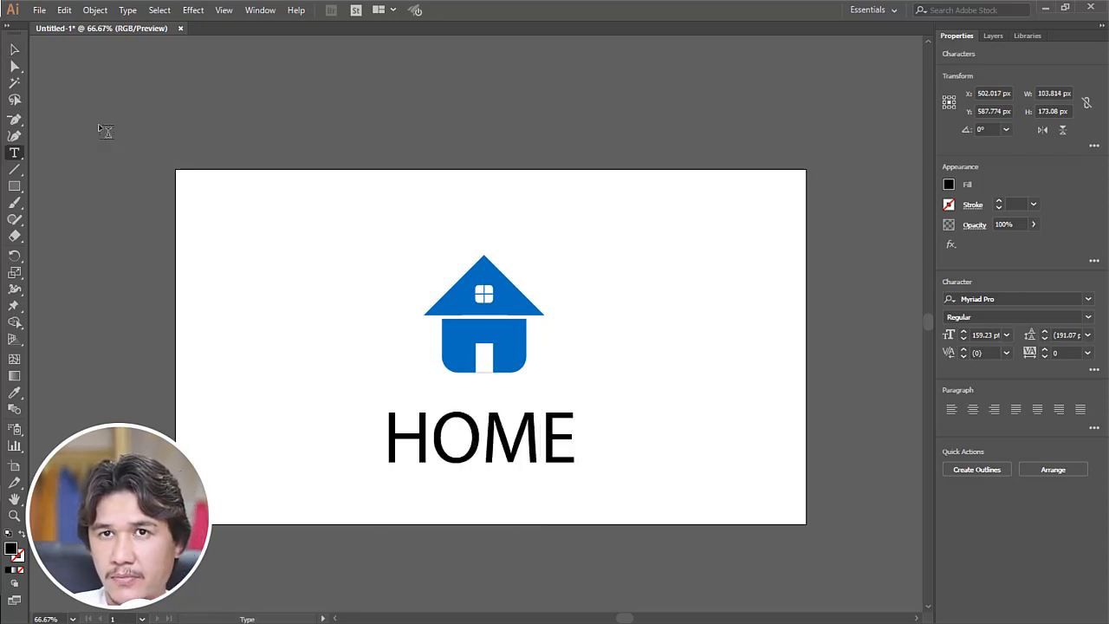
{"action": "left_click", "coordinate": [15, 50]}
{"action": "left_click_drag", "start_coordinate": [509, 439], "coordinate": [572, 376]}
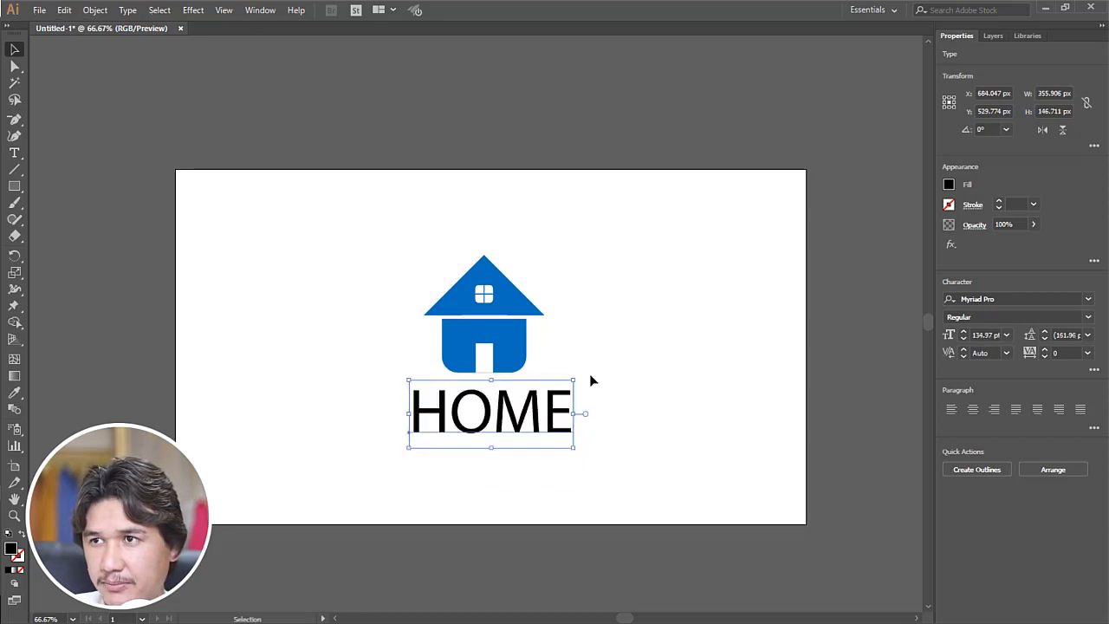
{"action": "left_click", "coordinate": [1089, 318]}
{"action": "left_click", "coordinate": [1089, 319]}
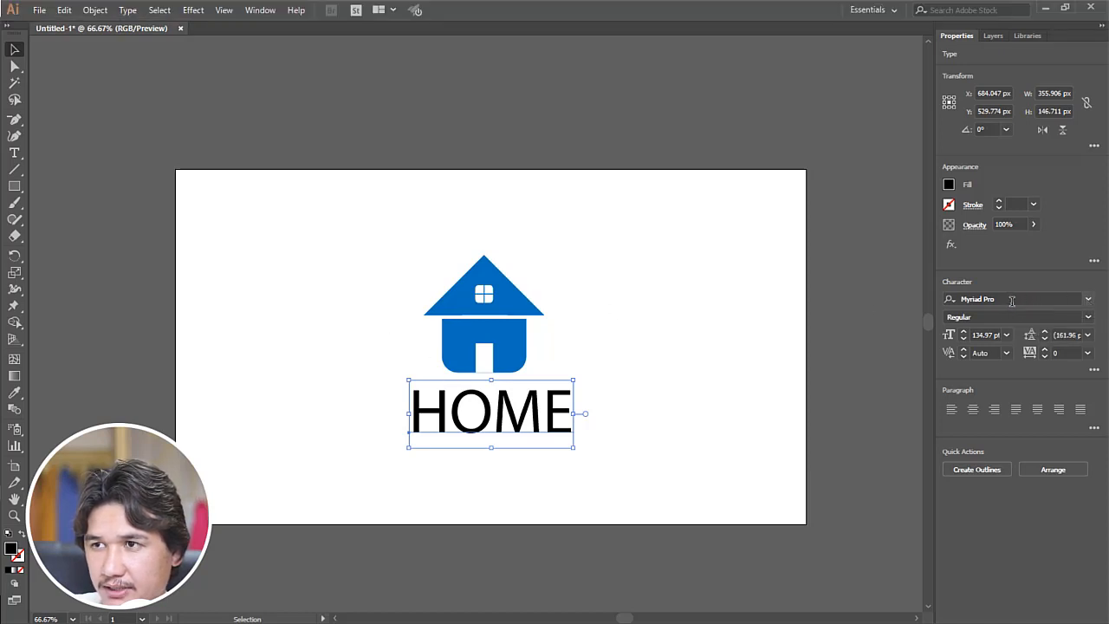
{"action": "left_click", "coordinate": [1088, 300]}
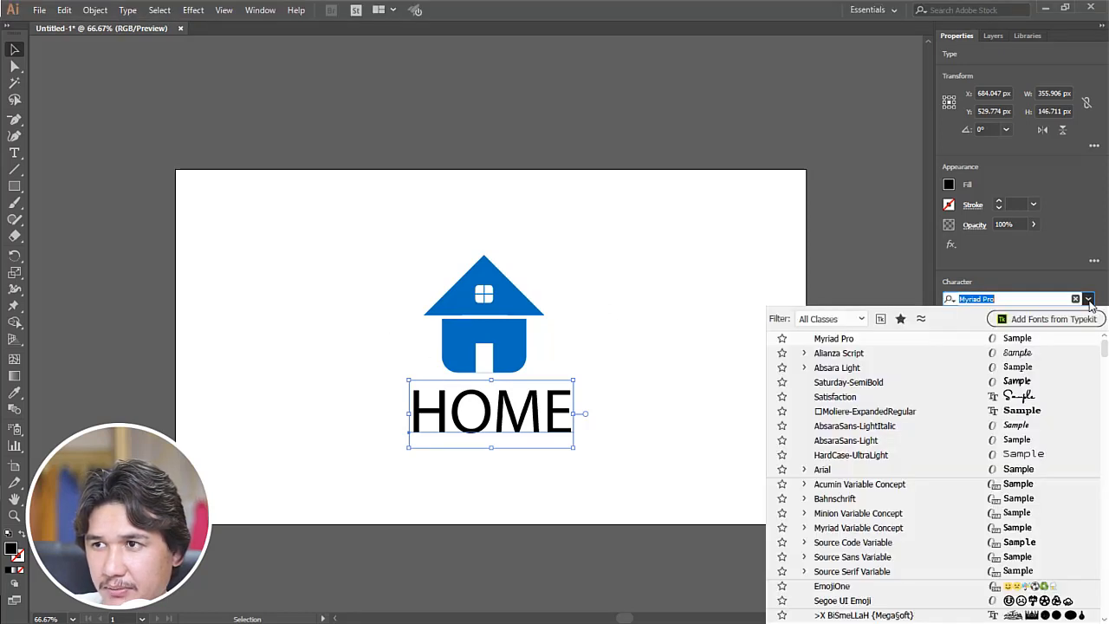
{"action": "left_click", "coordinate": [857, 339]}
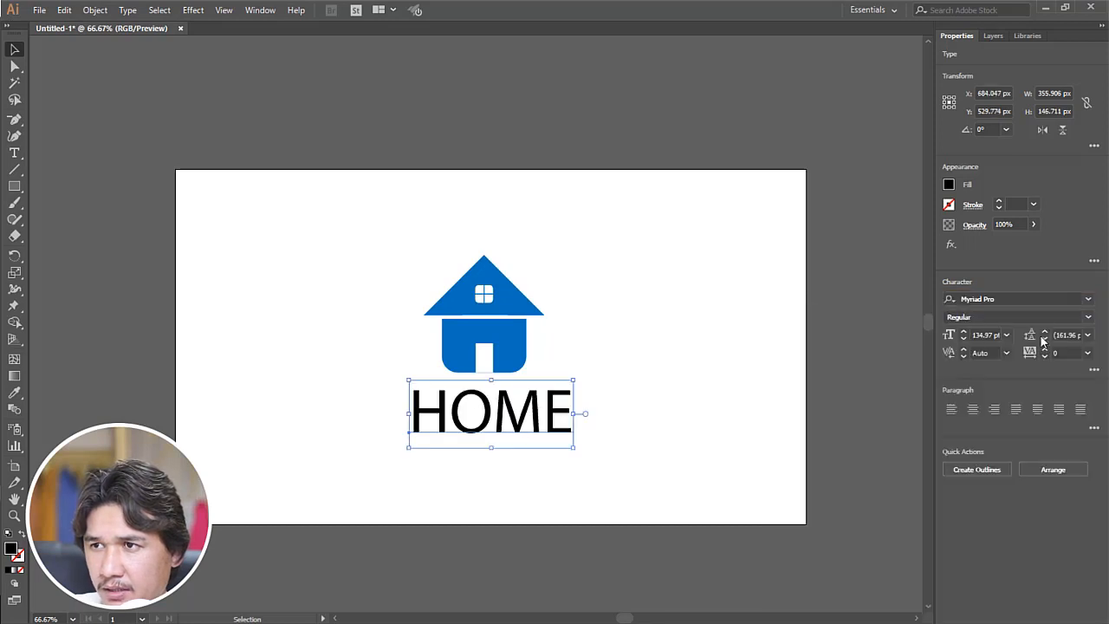
Step: Search the font list for serif and preview the serif fonts on the HOME text
{"action": "left_click", "coordinate": [1087, 300]}
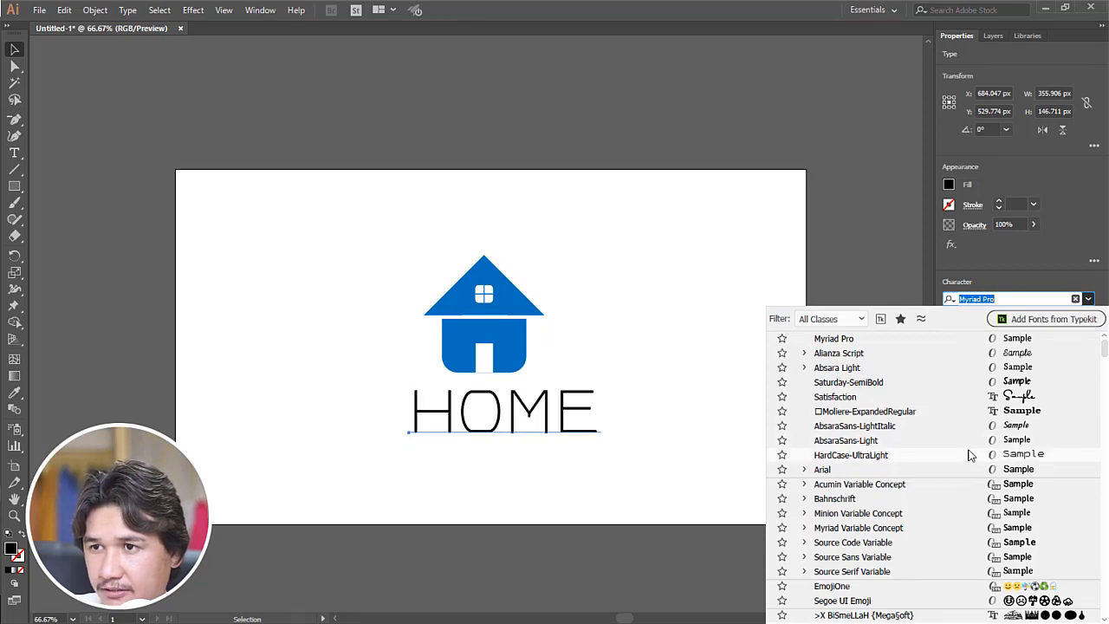
{"action": "type", "text": "ser"}
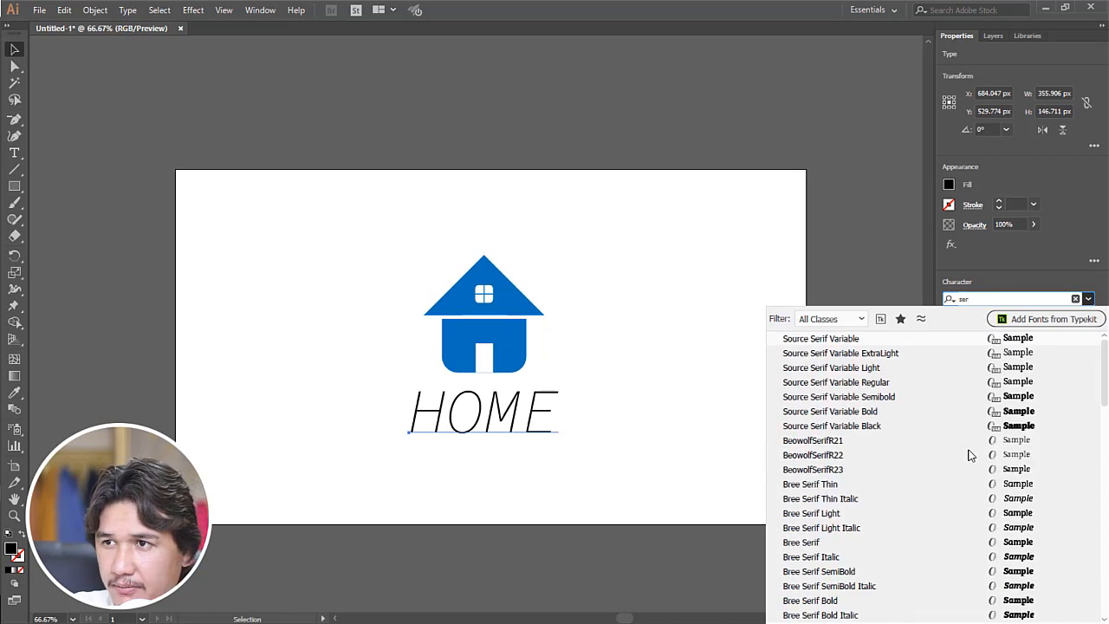
{"action": "key", "text": "BackSpace"}
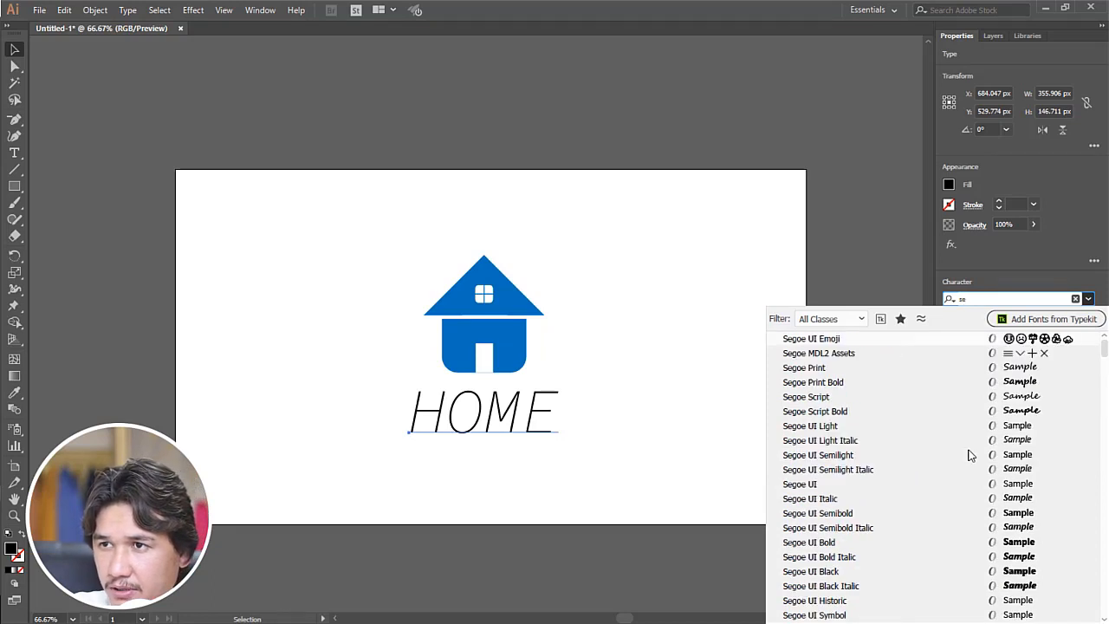
{"action": "type", "text": "rif"}
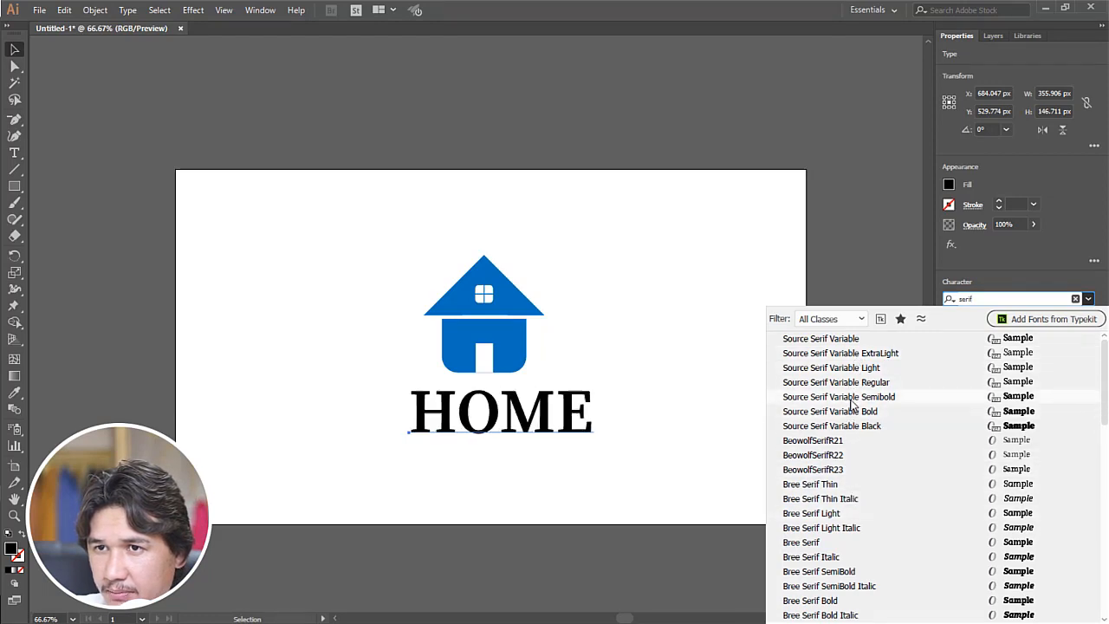
{"action": "scroll", "coordinate": [835, 438], "scroll_direction": "down", "scroll_amount": 5}
{"action": "scroll", "coordinate": [831, 440], "scroll_direction": "down", "scroll_amount": 5}
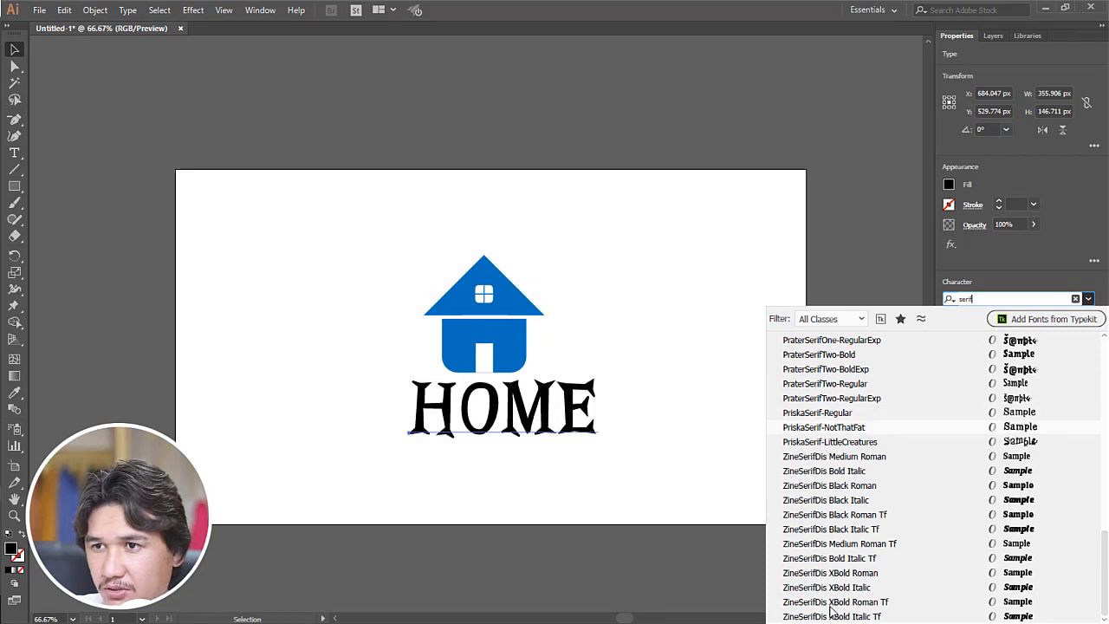
{"action": "scroll", "coordinate": [839, 413], "scroll_direction": "up", "scroll_amount": 10}
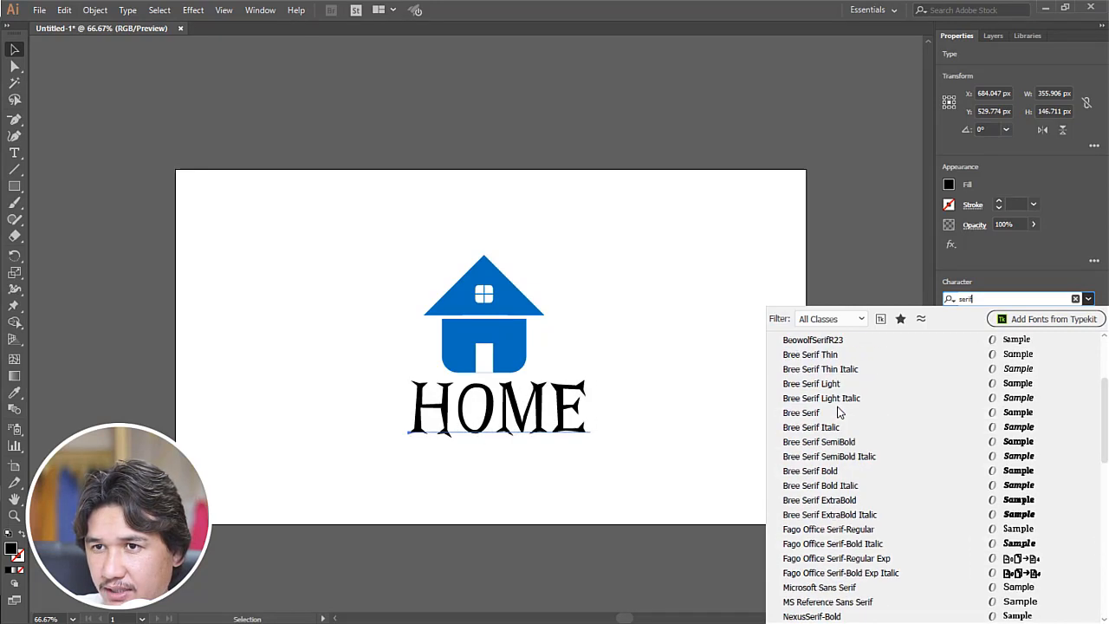
{"action": "scroll", "coordinate": [838, 413], "scroll_direction": "up", "scroll_amount": 3}
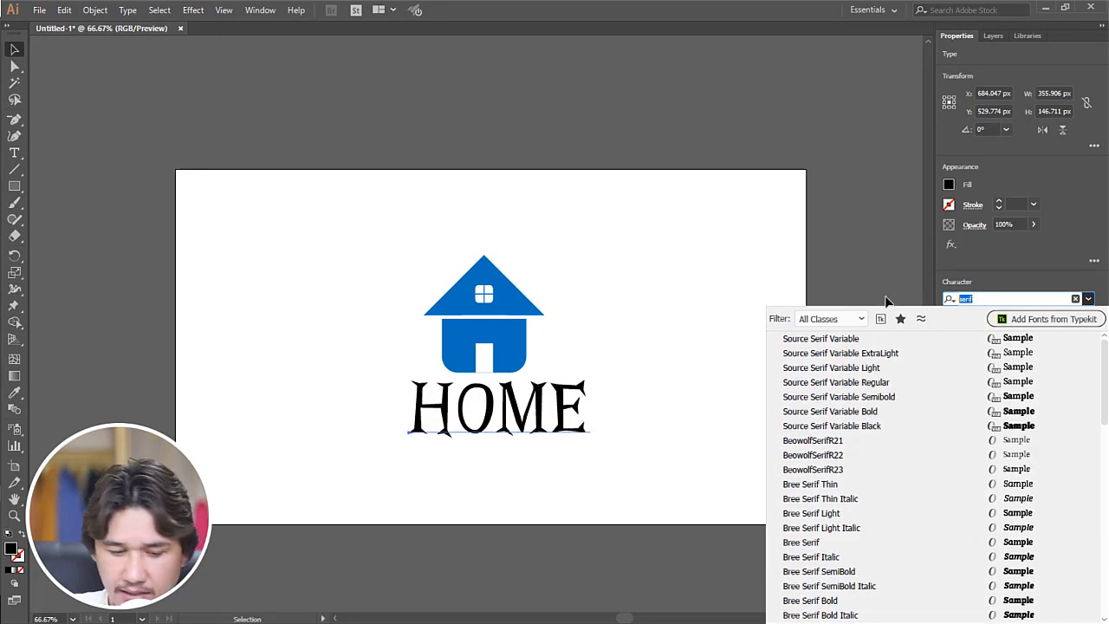
Step: Set the HOME text in Arial Bold and shift it back under the house
{"action": "type", "text": "helva"}
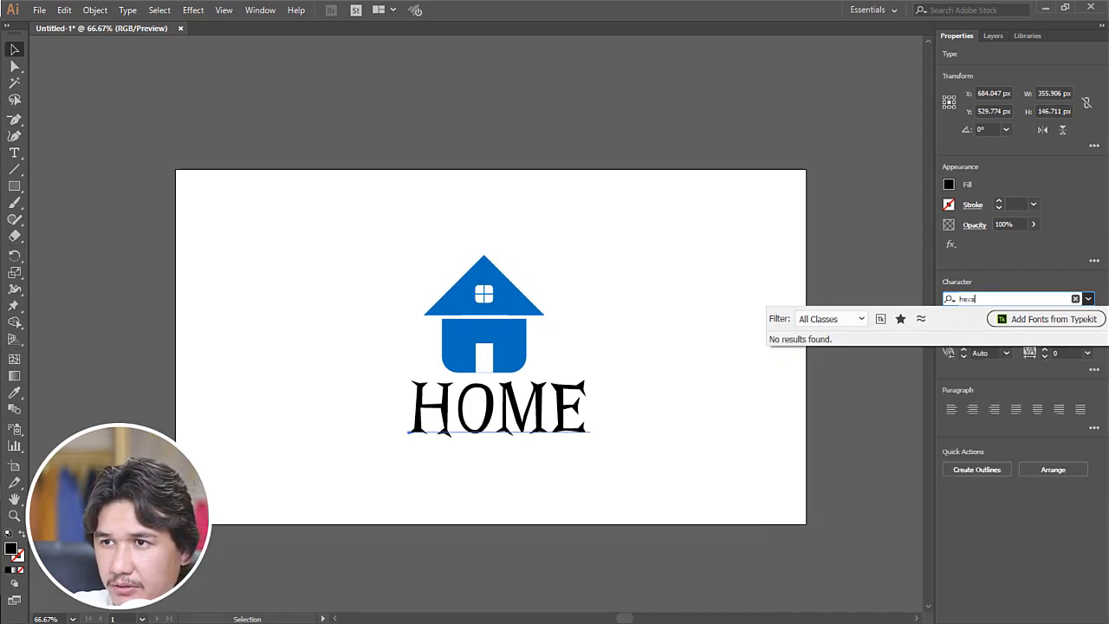
{"action": "key", "text": "BackSpace"}
{"action": "key", "text": "BackSpace"}
{"action": "key", "text": "BackSpace"}
{"action": "key", "text": "BackSpace"}
{"action": "type", "text": "arial"}
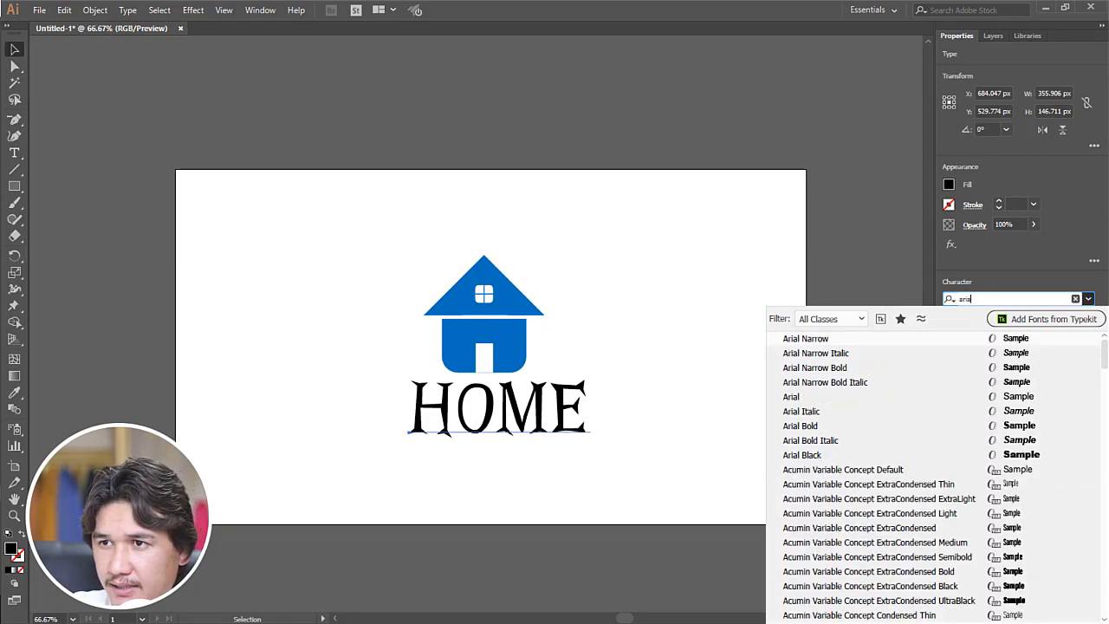
{"action": "left_click", "coordinate": [811, 424]}
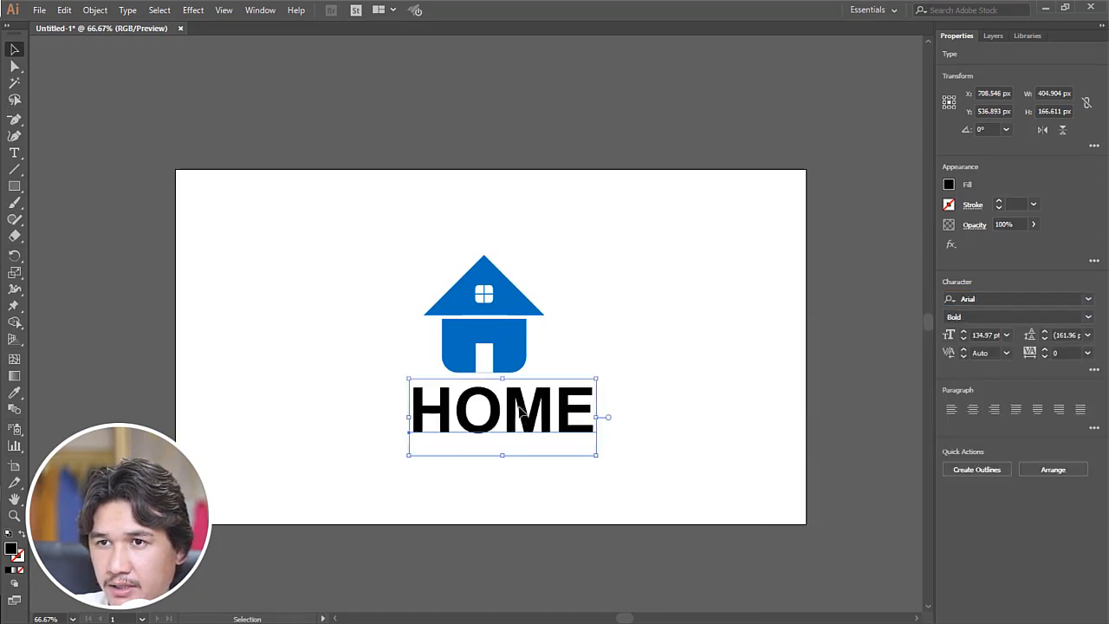
{"action": "left_click_drag", "start_coordinate": [519, 411], "coordinate": [508, 408]}
Step: Fill the HOME text with a dark grey swatch
{"action": "left_click", "coordinate": [948, 185]}
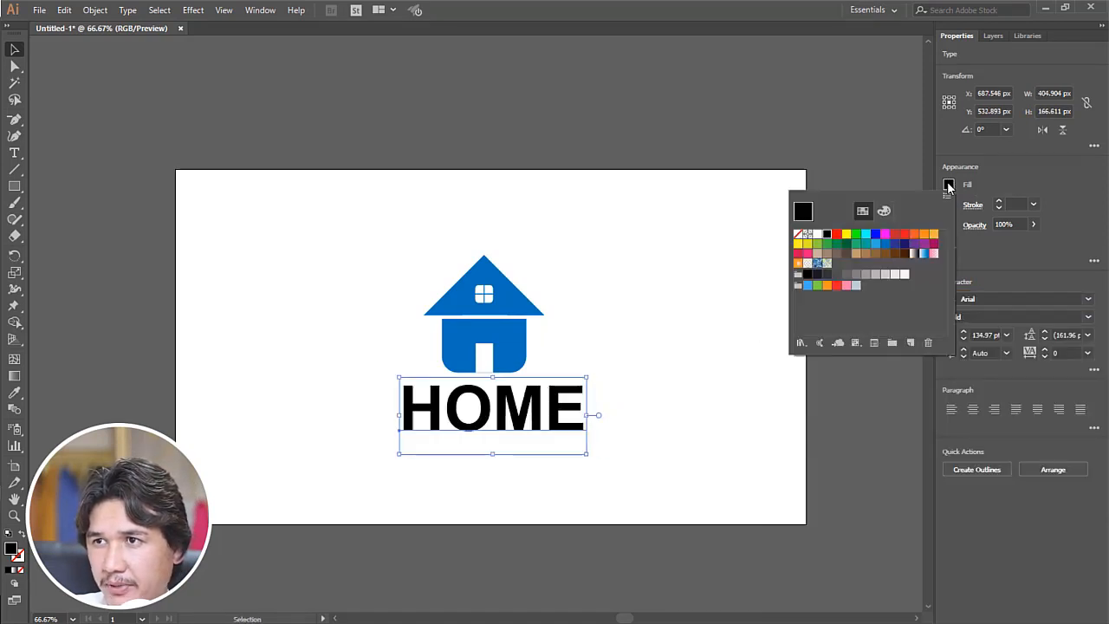
{"action": "left_click", "coordinate": [874, 273]}
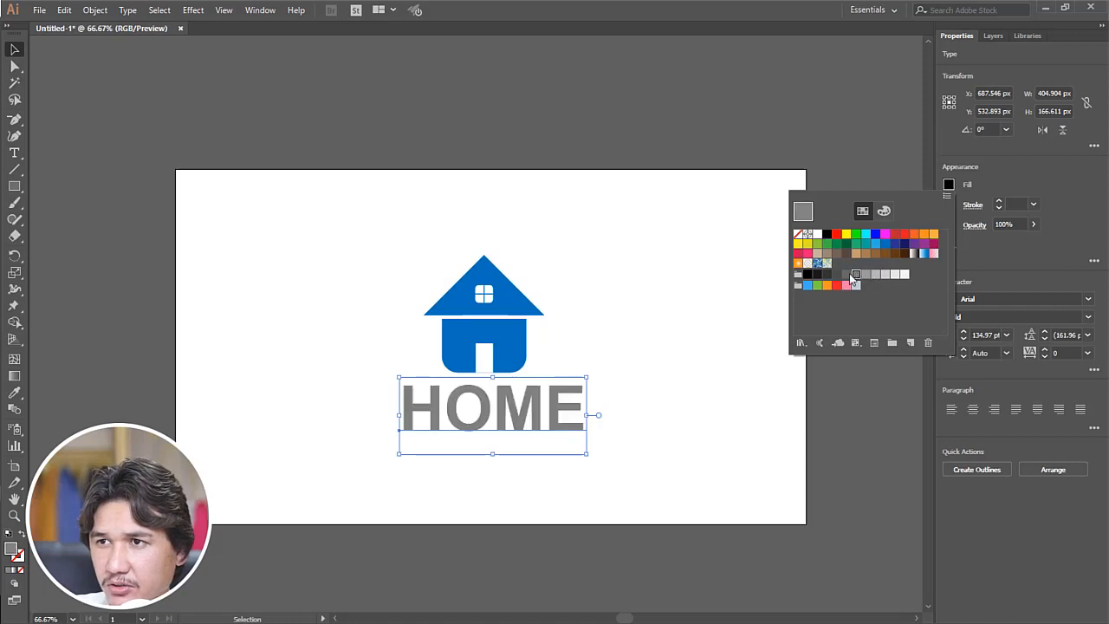
{"action": "left_click", "coordinate": [855, 274]}
{"action": "left_click", "coordinate": [837, 274]}
{"action": "left_click", "coordinate": [837, 275]}
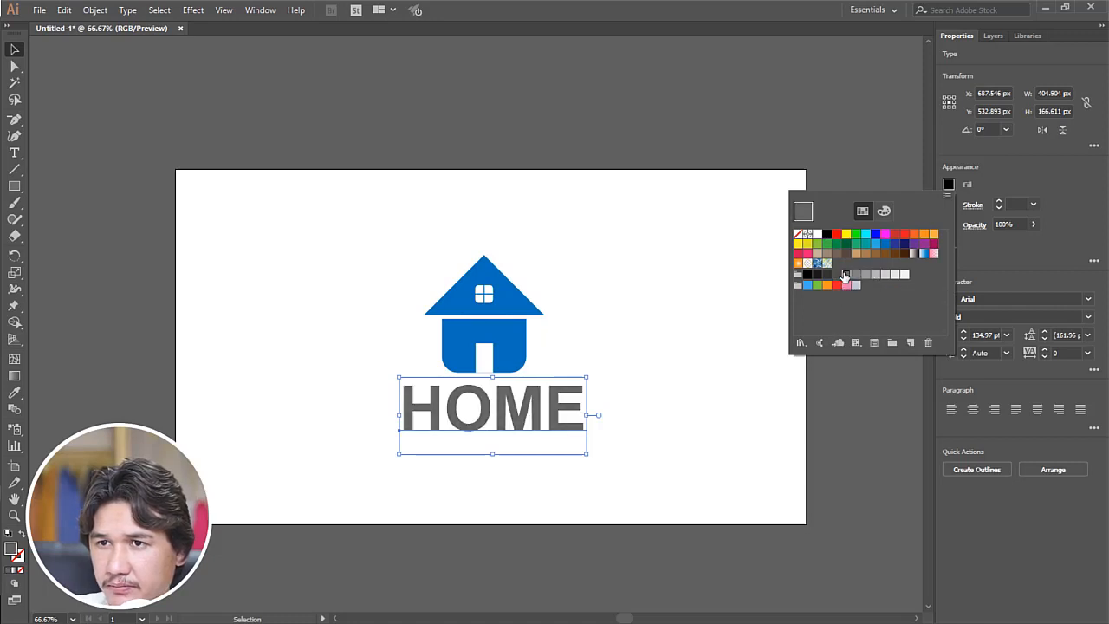
Step: Reduce HOME to about 122 pt in Arial Regular and centre it below the house
{"action": "mouse_move", "coordinate": [544, 404]}
{"action": "left_mouse_down"}
{"action": "mouse_move", "coordinate": [573, 379]}
{"action": "mouse_move", "coordinate": [525, 400]}
{"action": "left_mouse_up"}
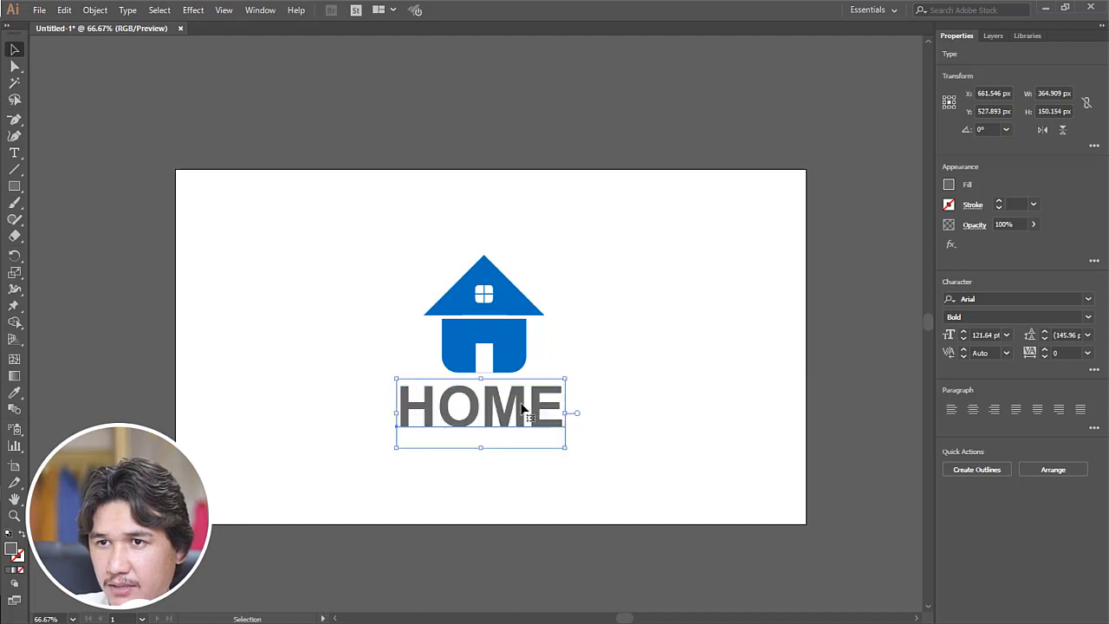
{"action": "left_click", "coordinate": [1087, 316]}
{"action": "left_click", "coordinate": [1002, 393]}
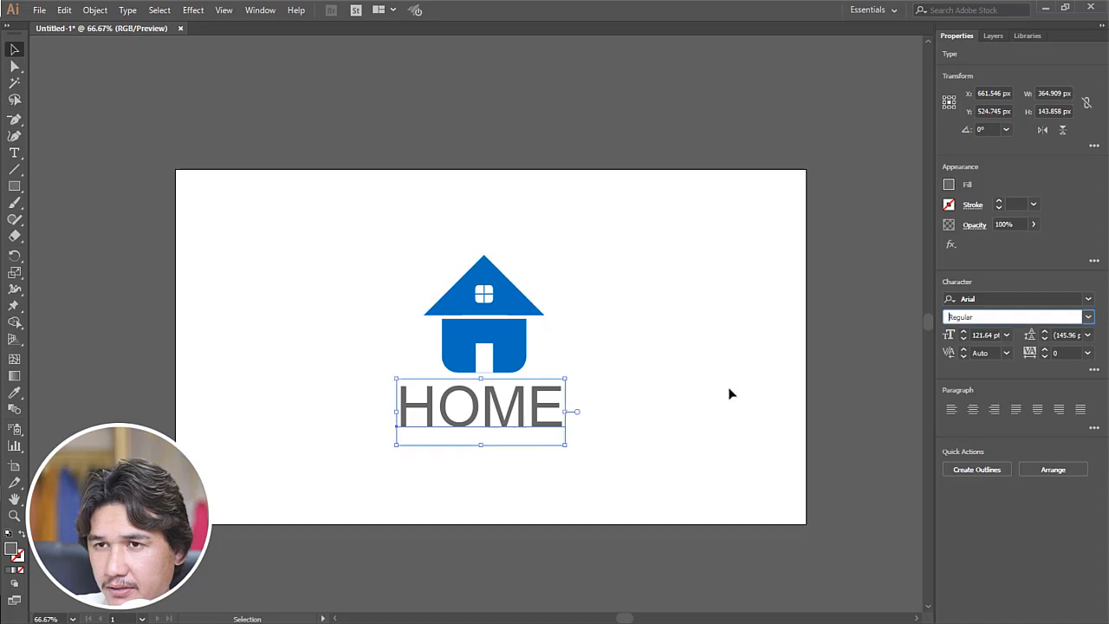
{"action": "left_click_drag", "start_coordinate": [524, 403], "coordinate": [528, 403]}
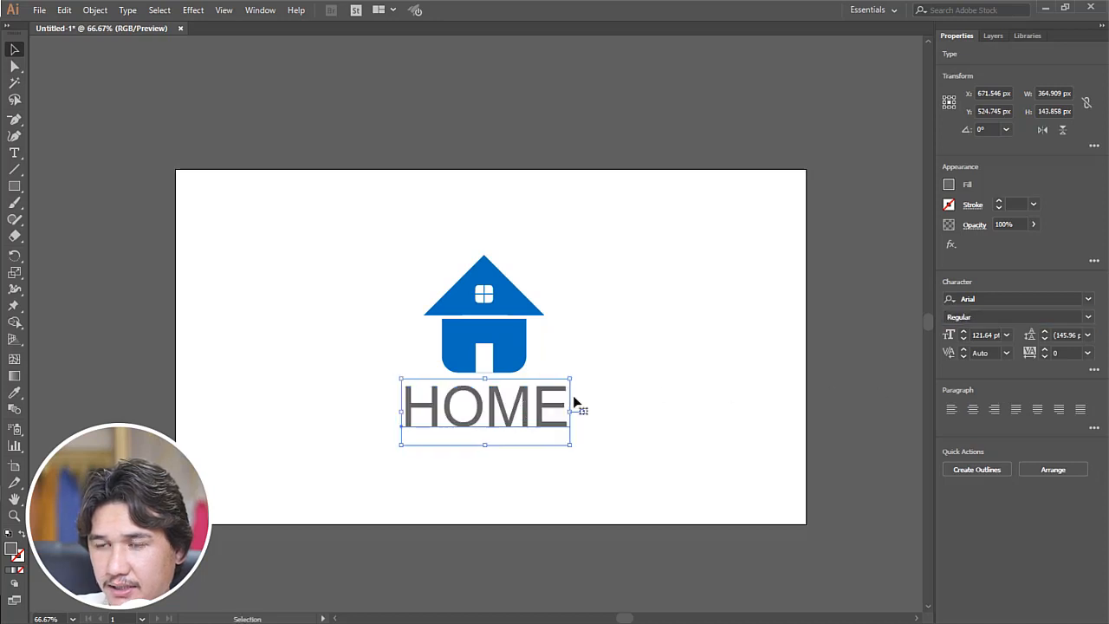
{"action": "left_click", "coordinate": [604, 388]}
{"action": "left_click", "coordinate": [502, 404]}
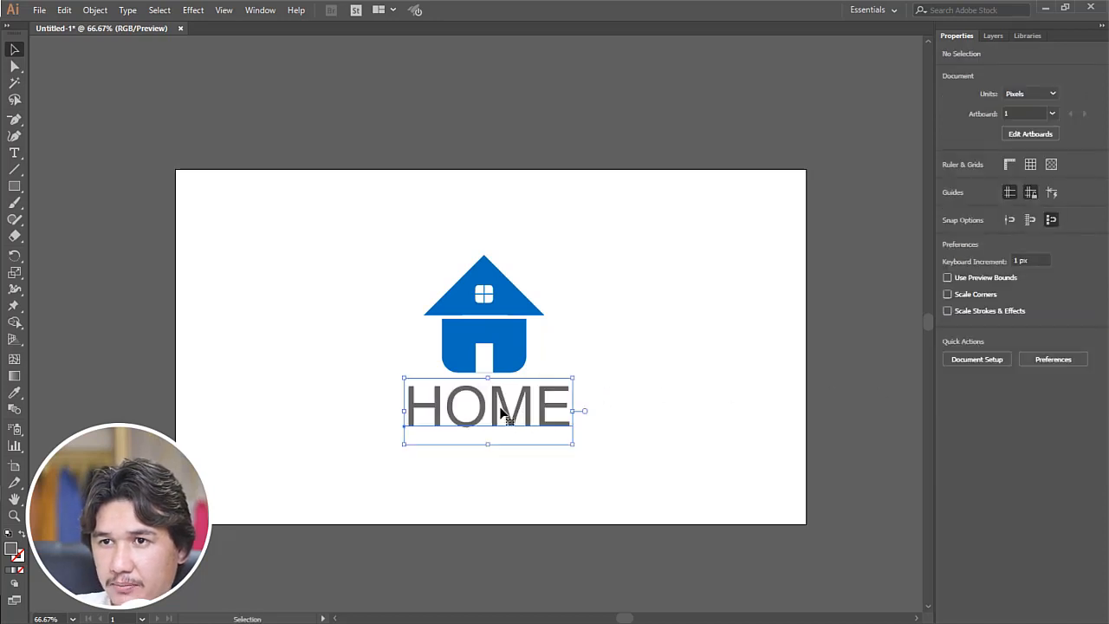
Step: Duplicate the HOME text directly below itself and change the copy's wording to CONSTRUCTION
{"action": "left_click_drag", "start_coordinate": [500, 413], "coordinate": [495, 457]}
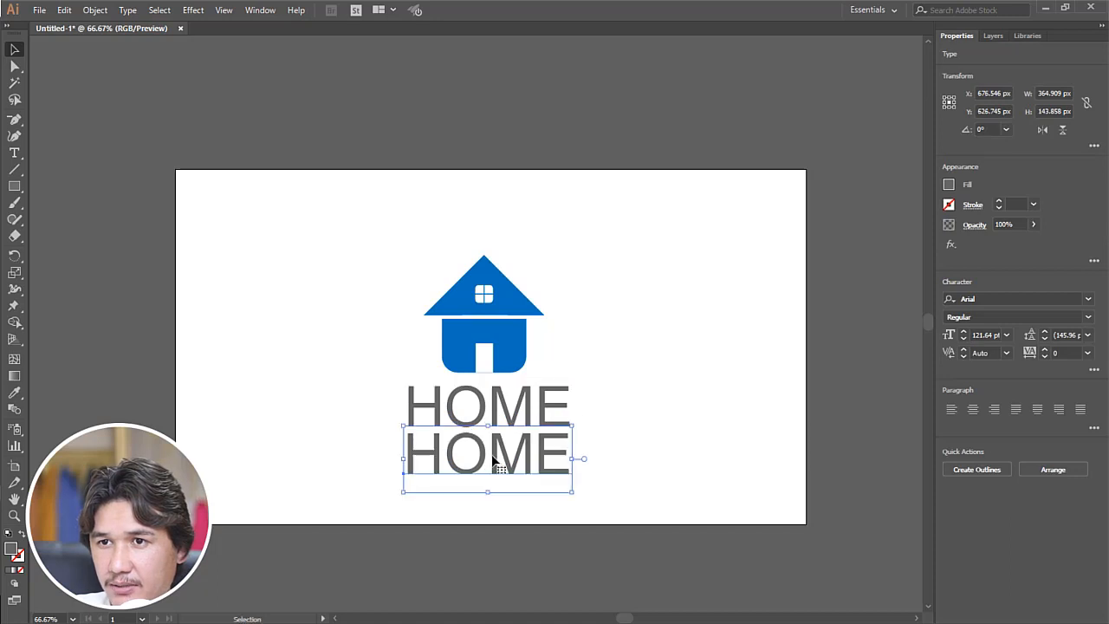
{"action": "double_click", "coordinate": [495, 456]}
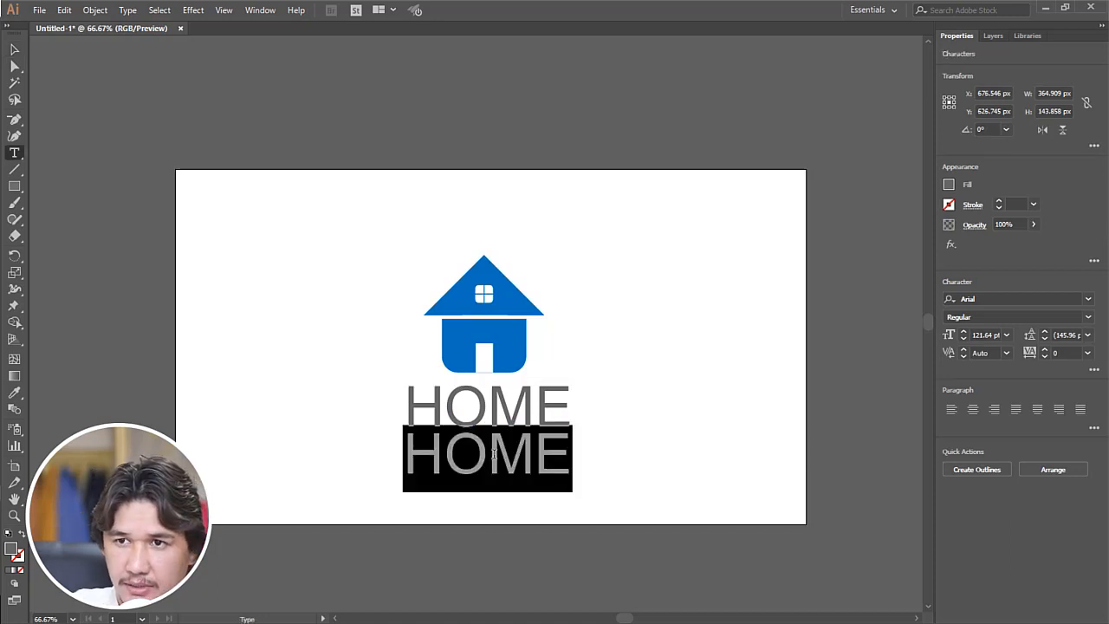
{"action": "type", "text": "CONST"}
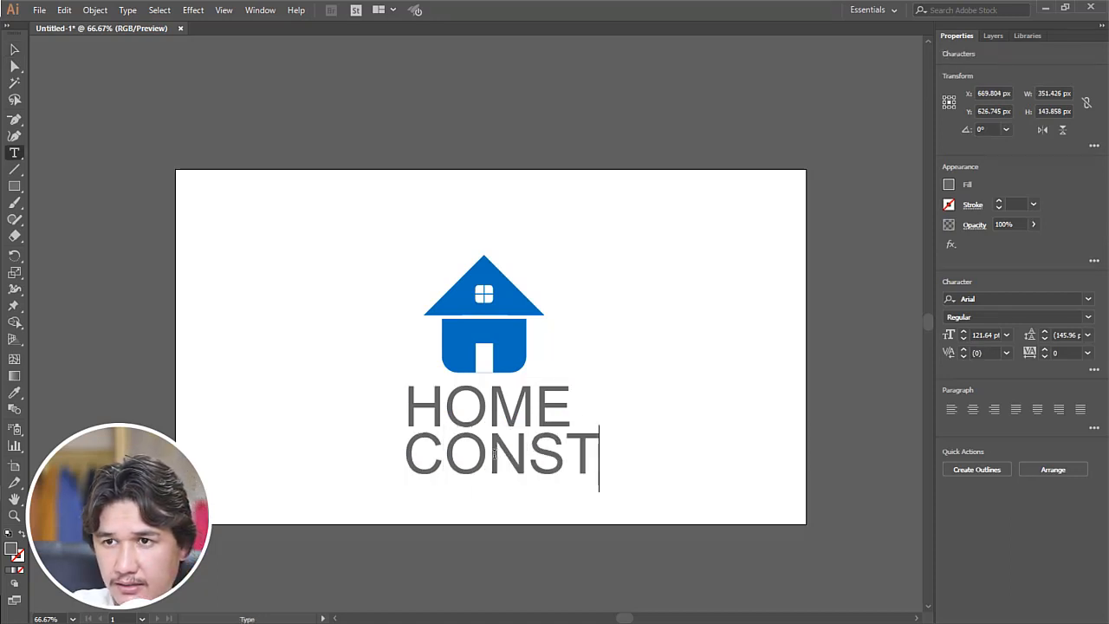
{"action": "type", "text": "RUCTION"}
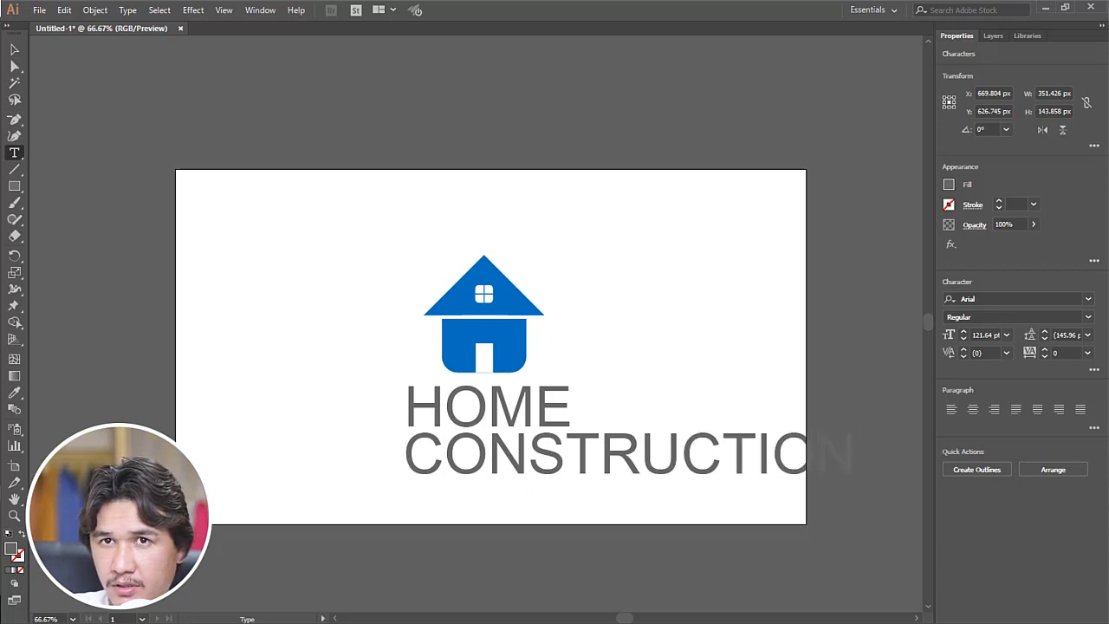
Step: Scale CONSTRUCTION down to the width of HOME and place it directly beneath that word
{"action": "left_click", "coordinate": [15, 49]}
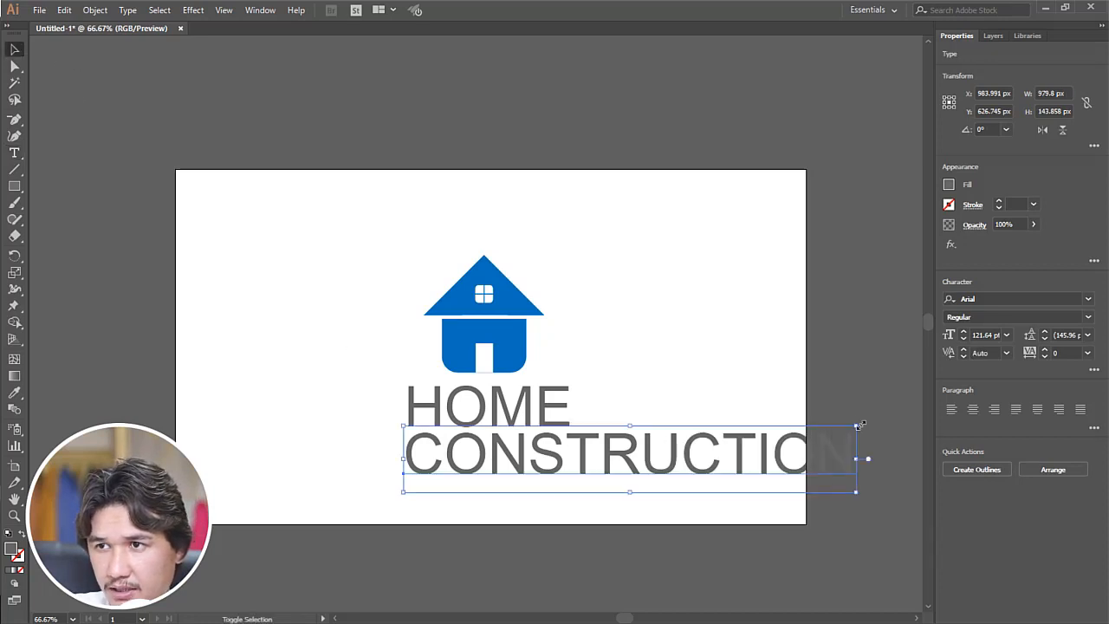
{"action": "left_click_drag", "start_coordinate": [864, 426], "coordinate": [572, 463]}
{"action": "left_click", "coordinate": [647, 422]}
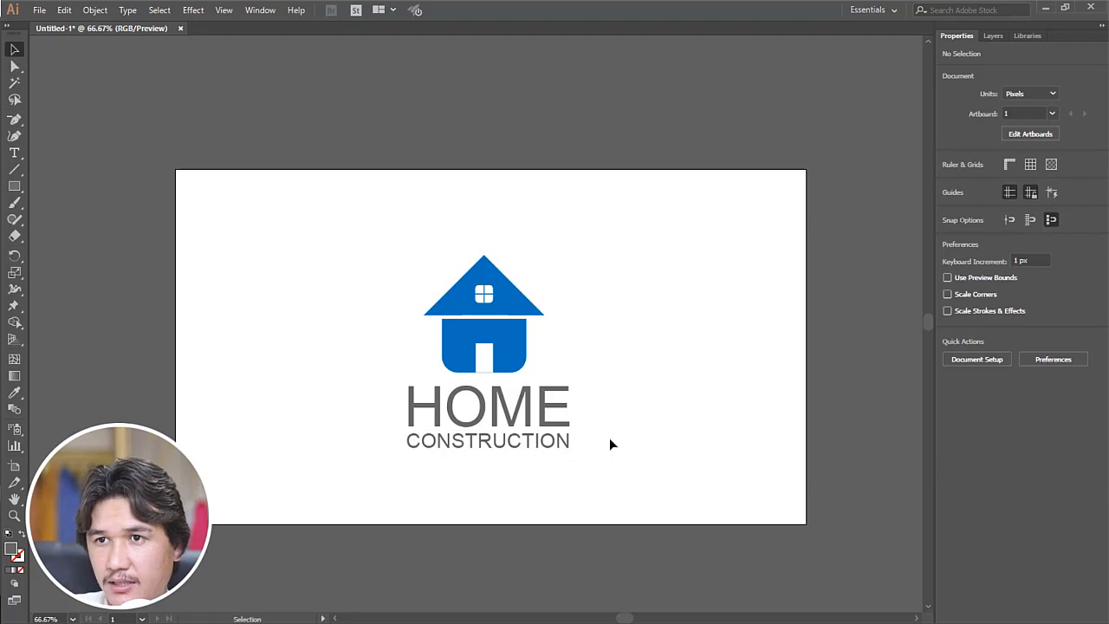
Step: Move the house and both text lines up near the artboard's upper edge, and lower the text slightly
{"action": "left_click_drag", "start_coordinate": [335, 227], "coordinate": [563, 459]}
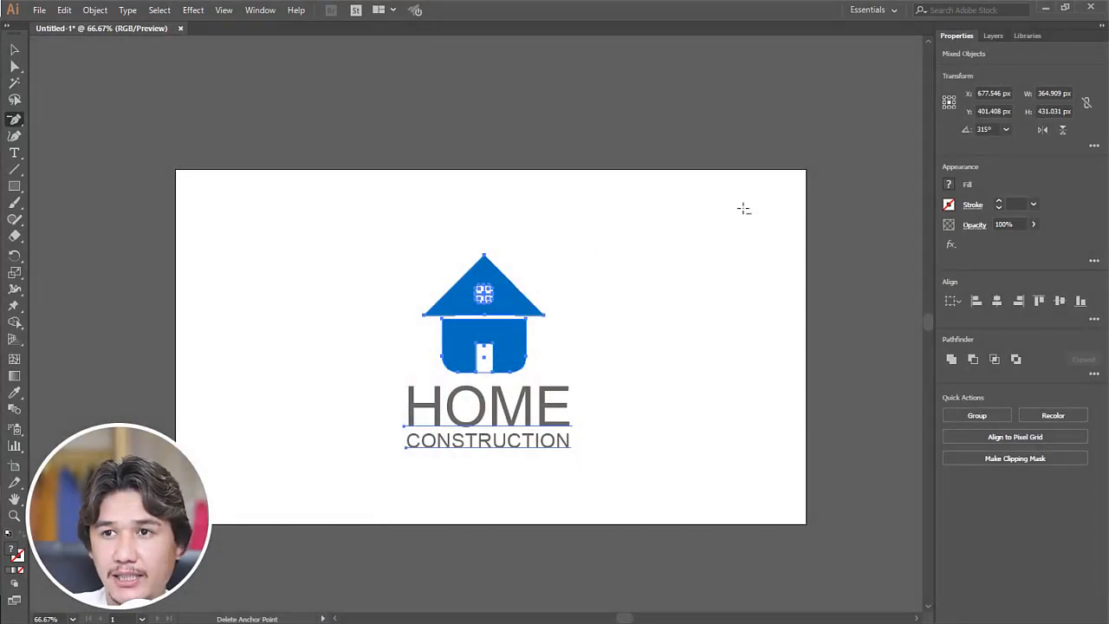
{"action": "left_click", "coordinate": [538, 251]}
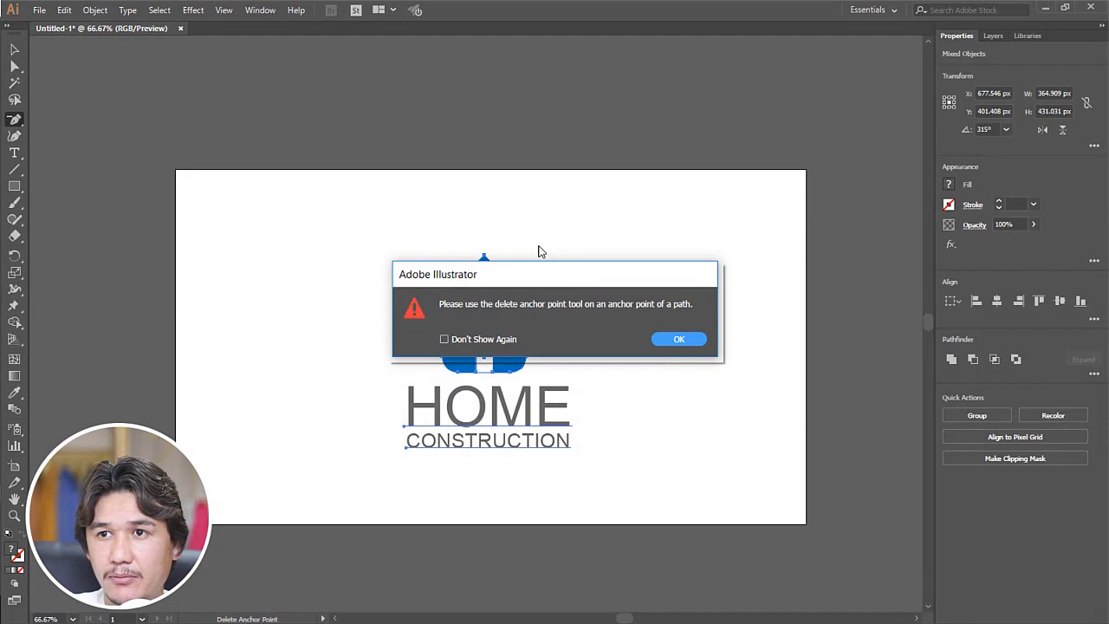
{"action": "left_click", "coordinate": [678, 339]}
{"action": "key", "text": "v"}
{"action": "left_click", "coordinate": [304, 217]}
{"action": "left_click_drag", "start_coordinate": [358, 289], "coordinate": [655, 482]}
{"action": "left_click_drag", "start_coordinate": [517, 361], "coordinate": [528, 303]}
{"action": "left_click", "coordinate": [681, 323]}
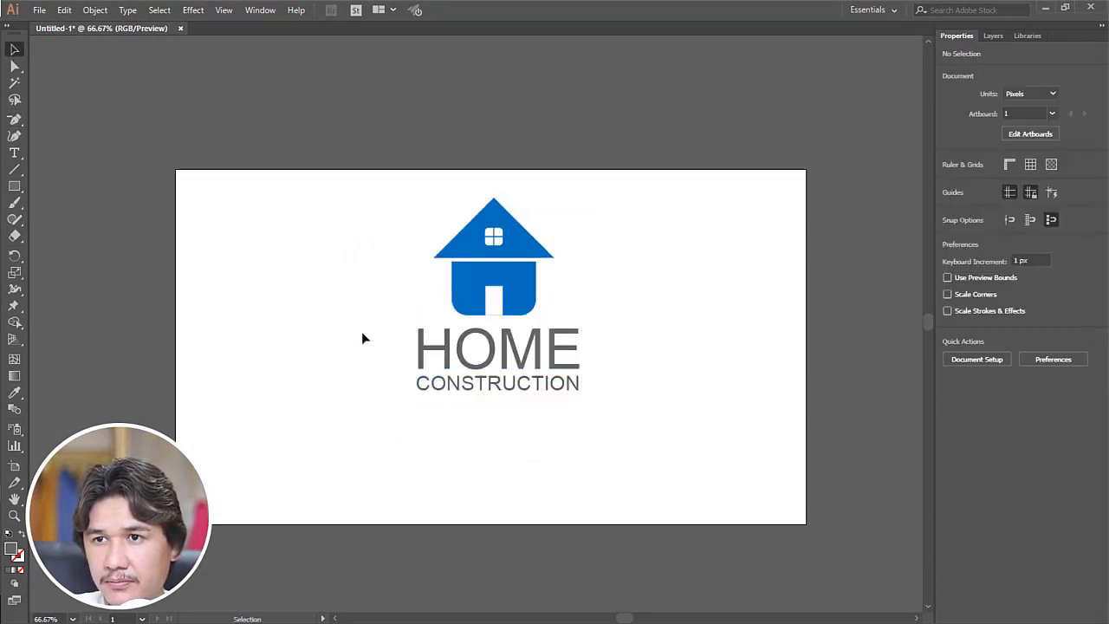
{"action": "left_click_drag", "start_coordinate": [348, 405], "coordinate": [676, 326]}
{"action": "left_click_drag", "start_coordinate": [552, 352], "coordinate": [552, 357]}
{"action": "left_click", "coordinate": [649, 359]}
Step: Duplicate the stacked logo and rearrange the copy into a horizontal version with the house to the left of its text
{"action": "left_click_drag", "start_coordinate": [345, 219], "coordinate": [598, 442]}
{"action": "left_click_drag", "start_coordinate": [500, 305], "coordinate": [702, 344]}
{"action": "left_click", "coordinate": [566, 275]}
{"action": "left_click_drag", "start_coordinate": [534, 245], "coordinate": [554, 426]}
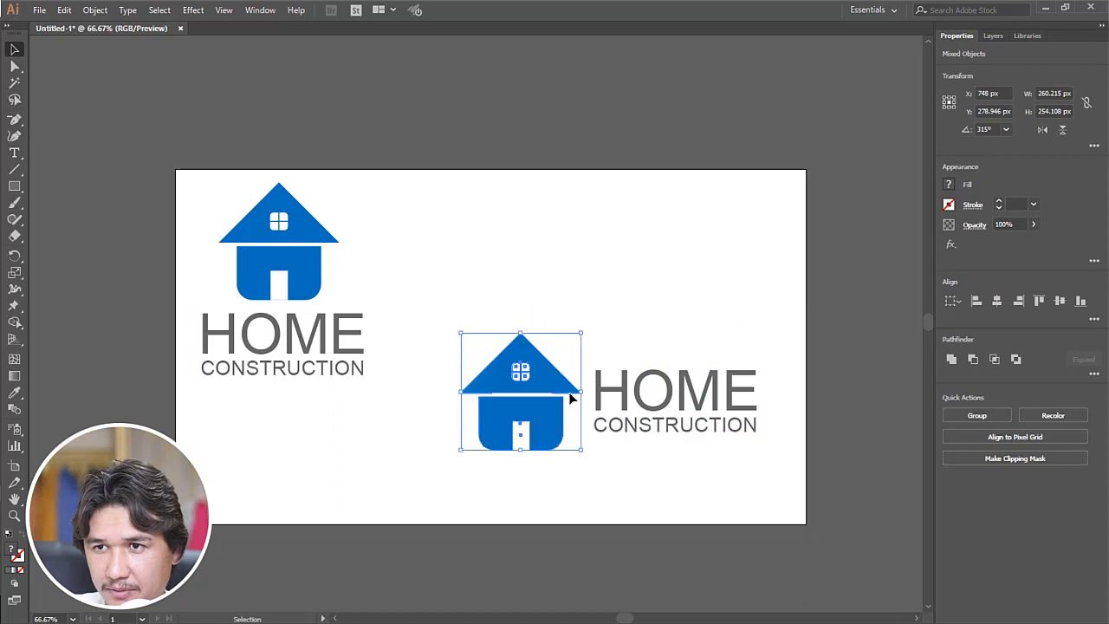
Step: Try a smaller house beside the horizontal version's text and undo the resizing
{"action": "left_click_drag", "start_coordinate": [582, 331], "coordinate": [564, 350]}
{"action": "left_click_drag", "start_coordinate": [535, 414], "coordinate": [559, 418]}
{"action": "left_click", "coordinate": [647, 321]}
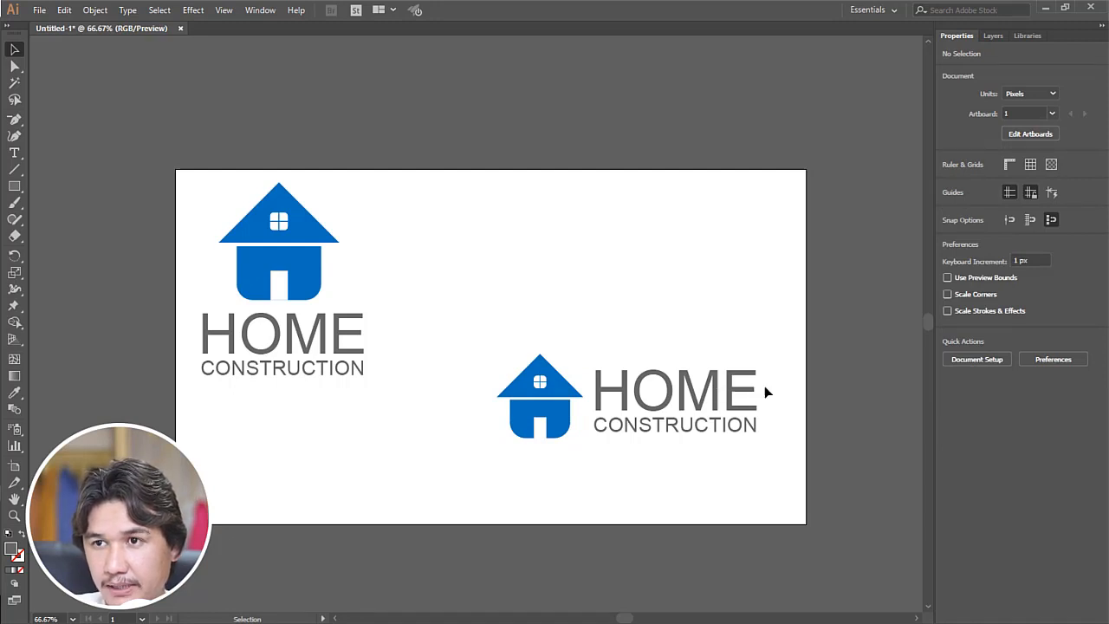
{"action": "key", "text": "ctrl+z"}
{"action": "key", "text": "ctrl+z"}
{"action": "key", "text": "ctrl+z"}
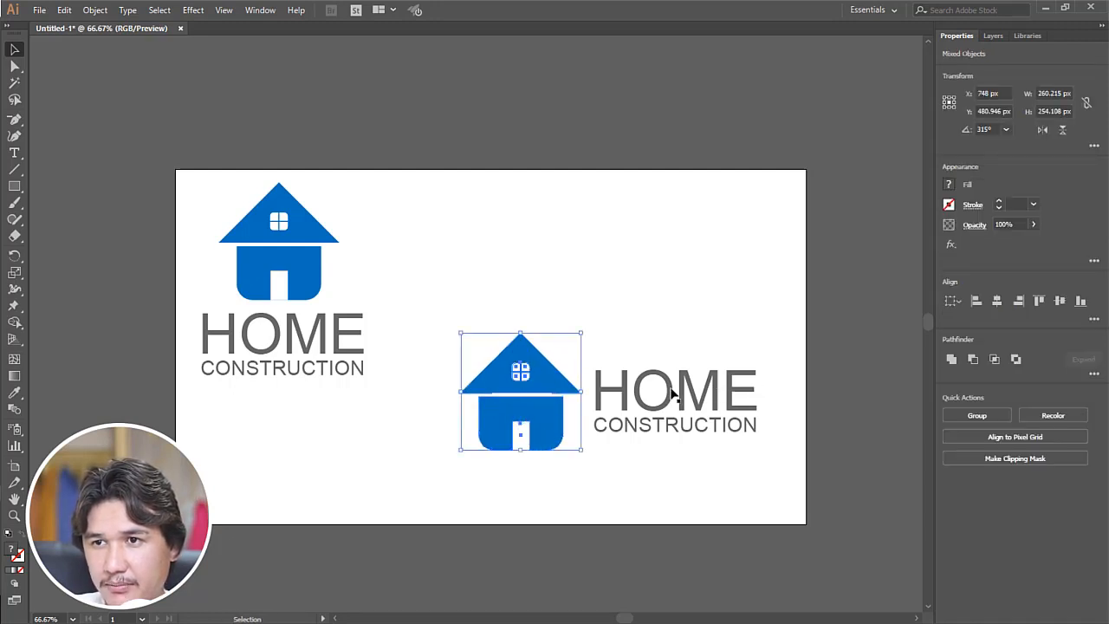
Step: Shift the horizontal version's house left and enlarge its two text lines to about 522 px wide
{"action": "left_click_drag", "start_coordinate": [549, 422], "coordinate": [530, 423]}
{"action": "left_click_drag", "start_coordinate": [607, 344], "coordinate": [832, 471]}
{"action": "left_click_drag", "start_coordinate": [758, 413], "coordinate": [746, 398]}
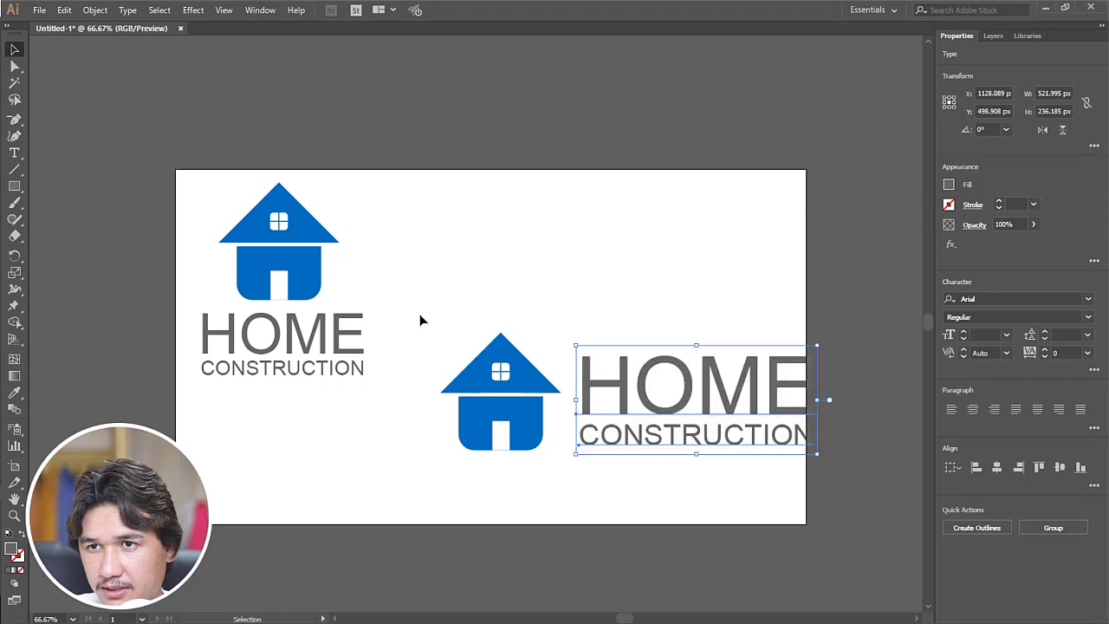
Step: Move the stacked logo off the artboard's upper-left corner and bring the horizontal logo to about the artboard's middle
{"action": "left_click_drag", "start_coordinate": [421, 317], "coordinate": [812, 511]}
{"action": "left_click_drag", "start_coordinate": [734, 419], "coordinate": [678, 395]}
{"action": "left_click_drag", "start_coordinate": [186, 184], "coordinate": [338, 403]}
{"action": "left_click_drag", "start_coordinate": [312, 282], "coordinate": [109, 114]}
{"action": "left_click_drag", "start_coordinate": [411, 305], "coordinate": [796, 441]}
{"action": "left_click_drag", "start_coordinate": [713, 412], "coordinate": [638, 402]}
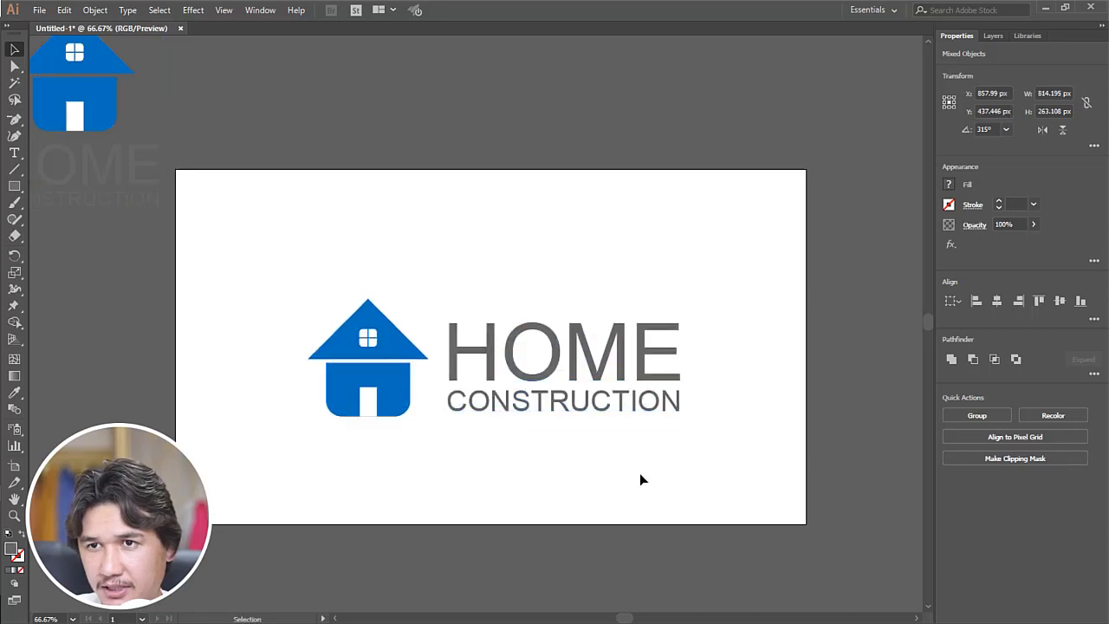
Step: Lower the horizontal logo's text slightly beside the house and move the whole logo down to the artboard's lower edge
{"action": "left_click", "coordinate": [638, 478]}
{"action": "left_click_drag", "start_coordinate": [594, 364], "coordinate": [595, 368]}
{"action": "left_click", "coordinate": [652, 477]}
{"action": "left_click_drag", "start_coordinate": [309, 278], "coordinate": [718, 485]}
{"action": "left_click_drag", "start_coordinate": [585, 357], "coordinate": [577, 457]}
{"action": "left_click", "coordinate": [303, 235]}
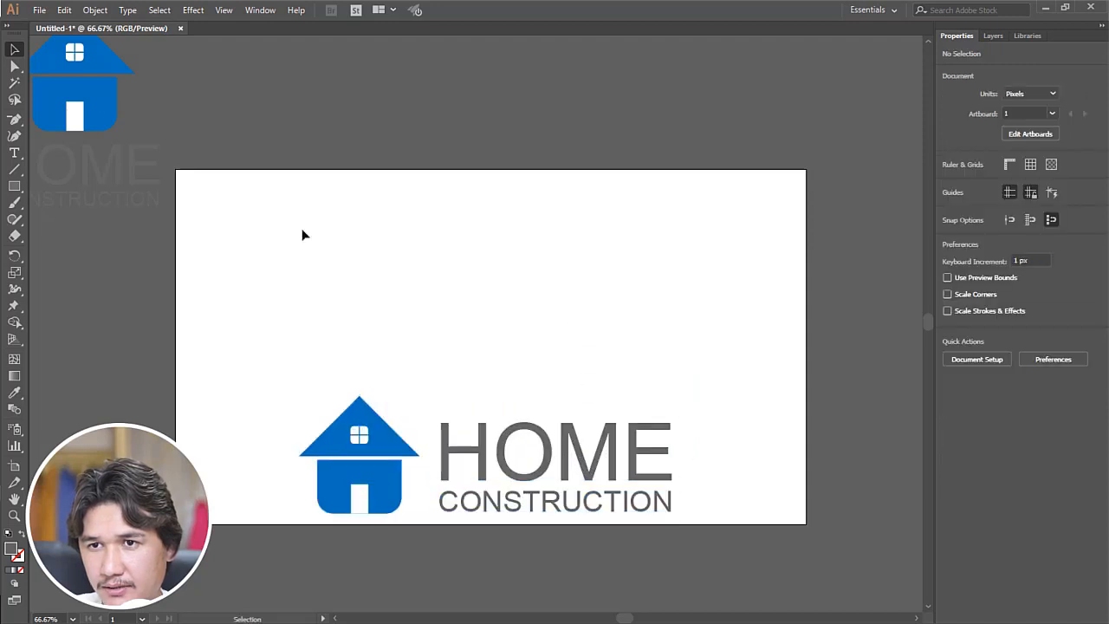
Step: Move the complete stacked logo back onto the artboard, above the horizontal version
{"action": "left_click_drag", "start_coordinate": [71, 89], "coordinate": [509, 248]}
{"action": "key", "text": "ctrl+z"}
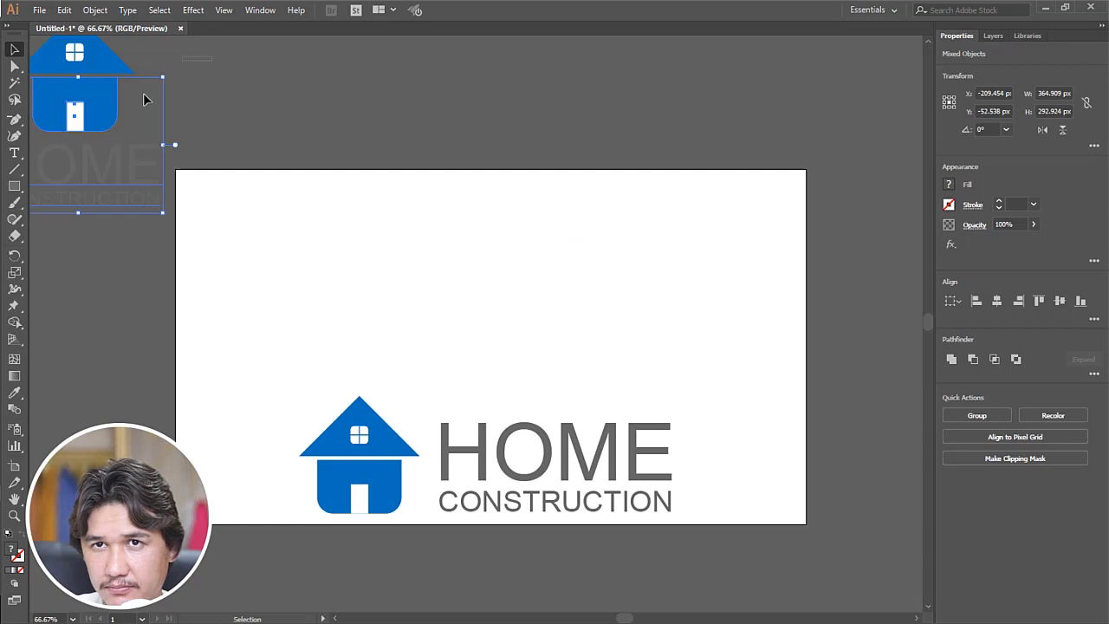
{"action": "left_click_drag", "start_coordinate": [106, 65], "coordinate": [529, 223]}
{"action": "left_click", "coordinate": [598, 230]}
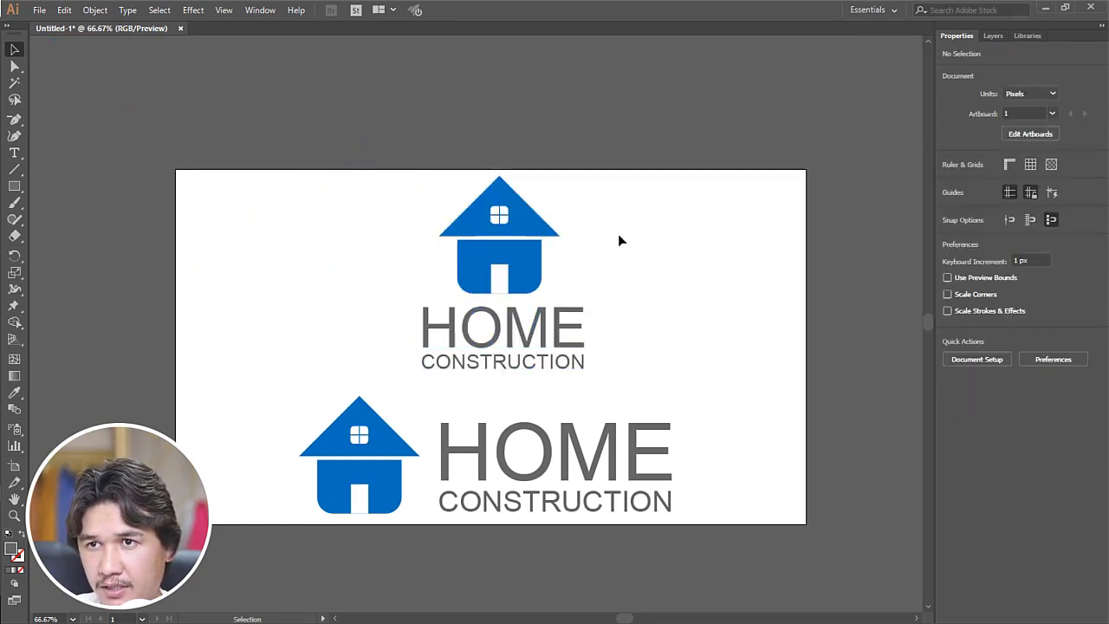
{"action": "key", "text": "z"}
{"action": "left_click", "coordinate": [566, 273], "text": "alt"}
{"action": "left_click", "coordinate": [442, 348], "text": "alt"}
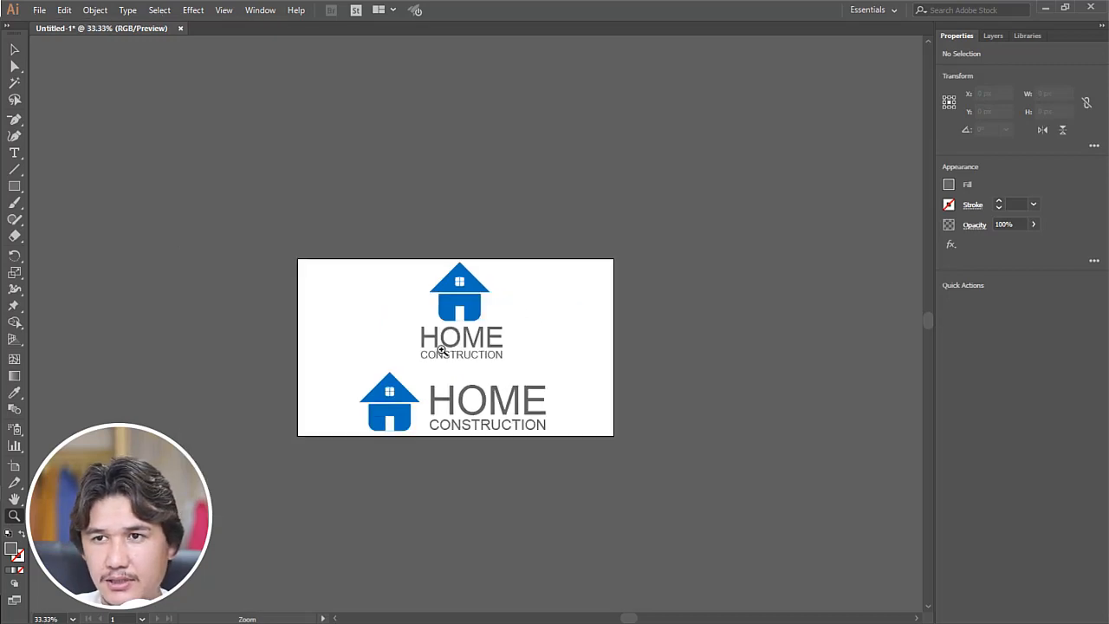
Step: Examine the finished stacked and horizontal logo versions, both up close and together on the whole artboard
{"action": "left_click", "coordinate": [436, 348]}
{"action": "left_click", "coordinate": [492, 285]}
{"action": "left_click", "coordinate": [434, 326], "text": "alt"}
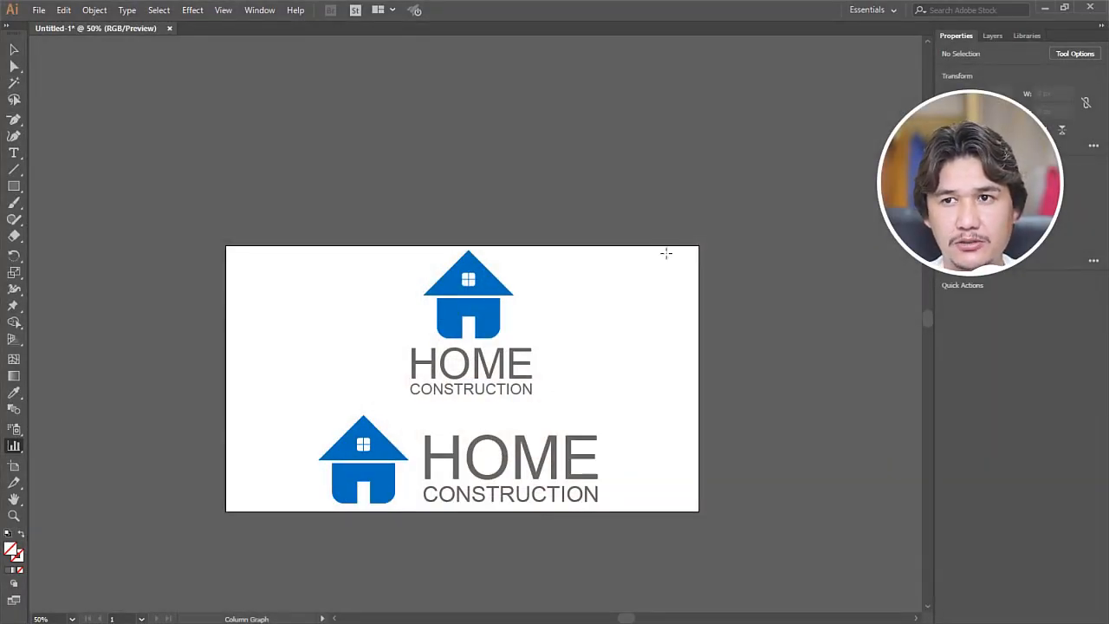
{"action": "left_click", "coordinate": [14, 187]}
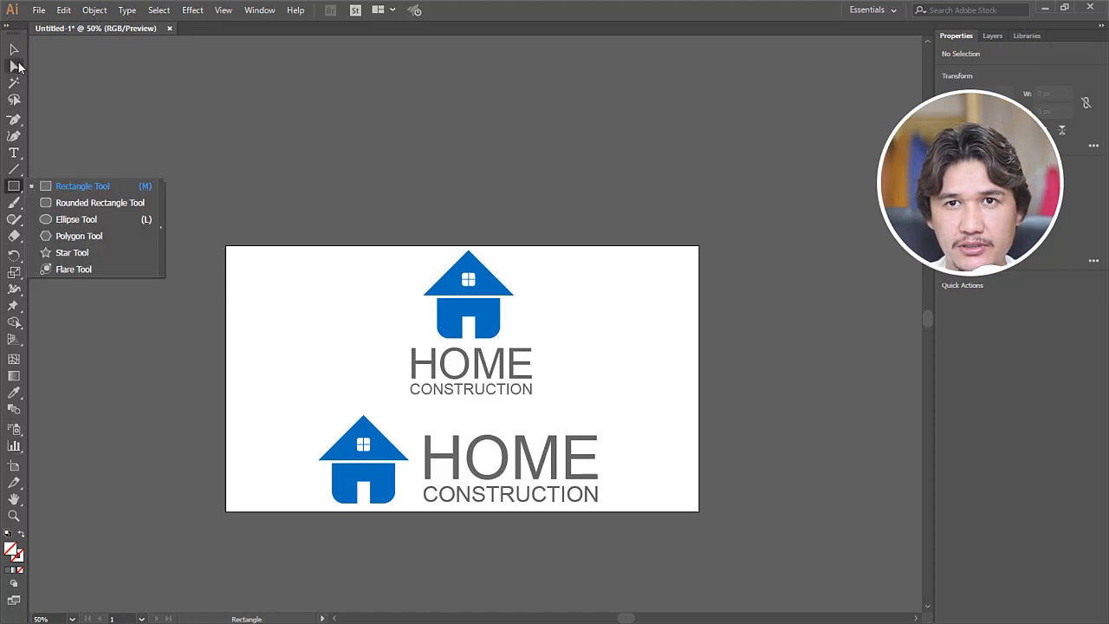
{"action": "left_click", "coordinate": [16, 66]}
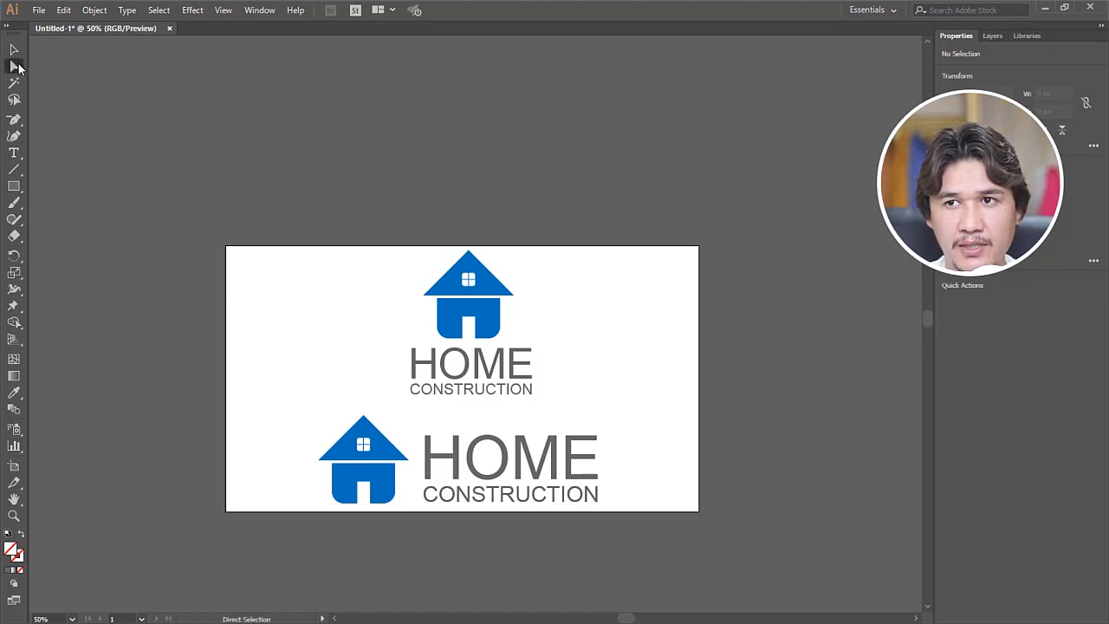
{"action": "key", "text": "z"}
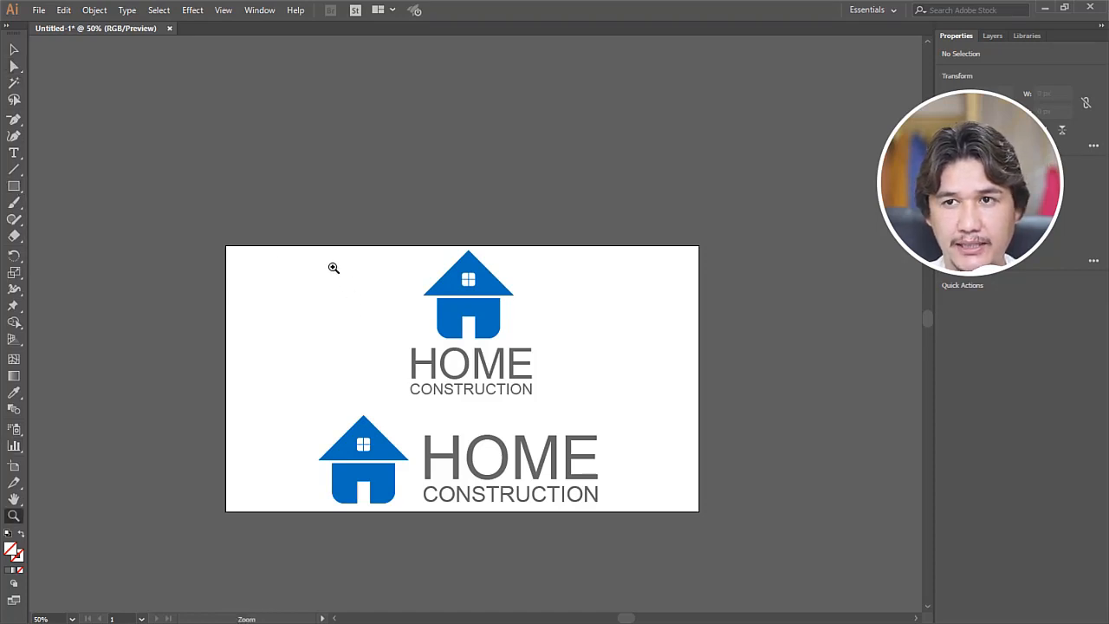
{"action": "left_click_drag", "start_coordinate": [299, 246], "coordinate": [651, 570]}
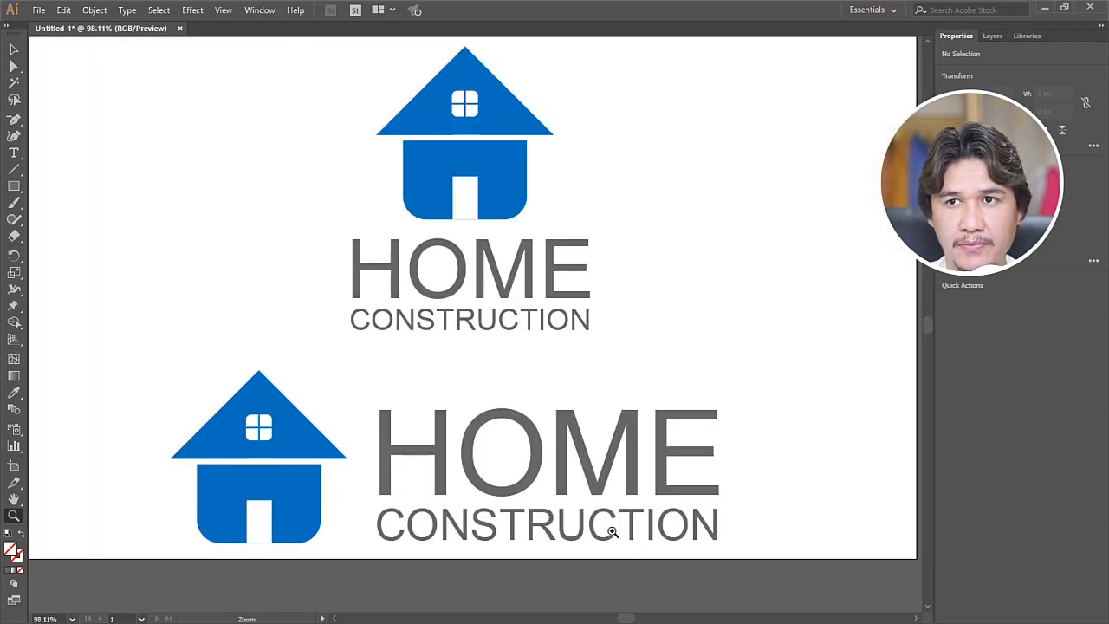
{"action": "key", "text": "ctrl+minus"}
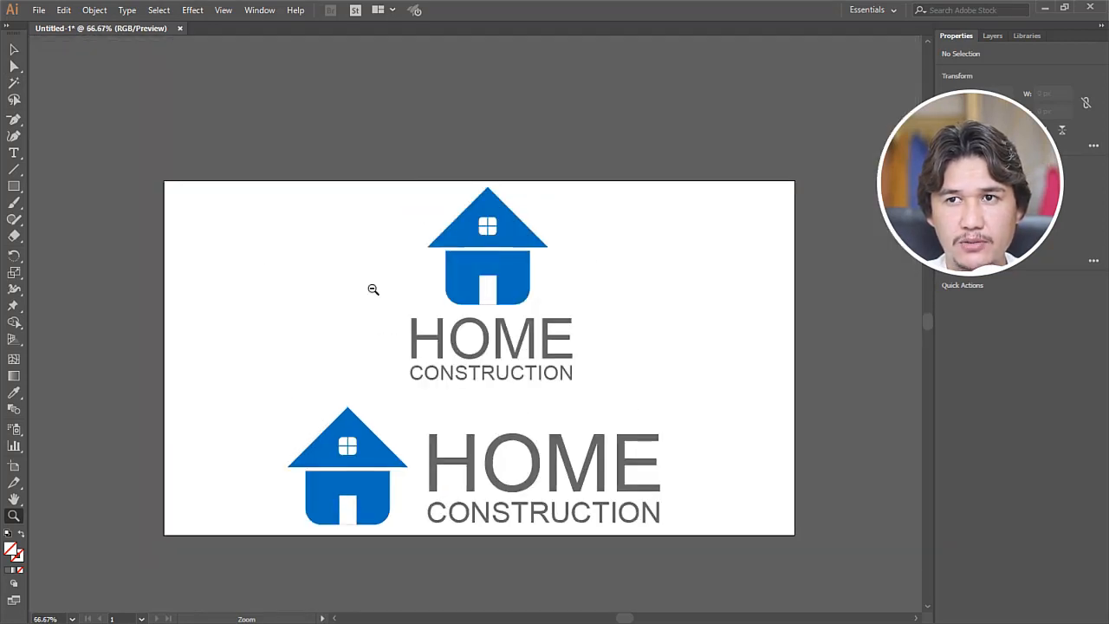
{"action": "left_click", "coordinate": [15, 54]}
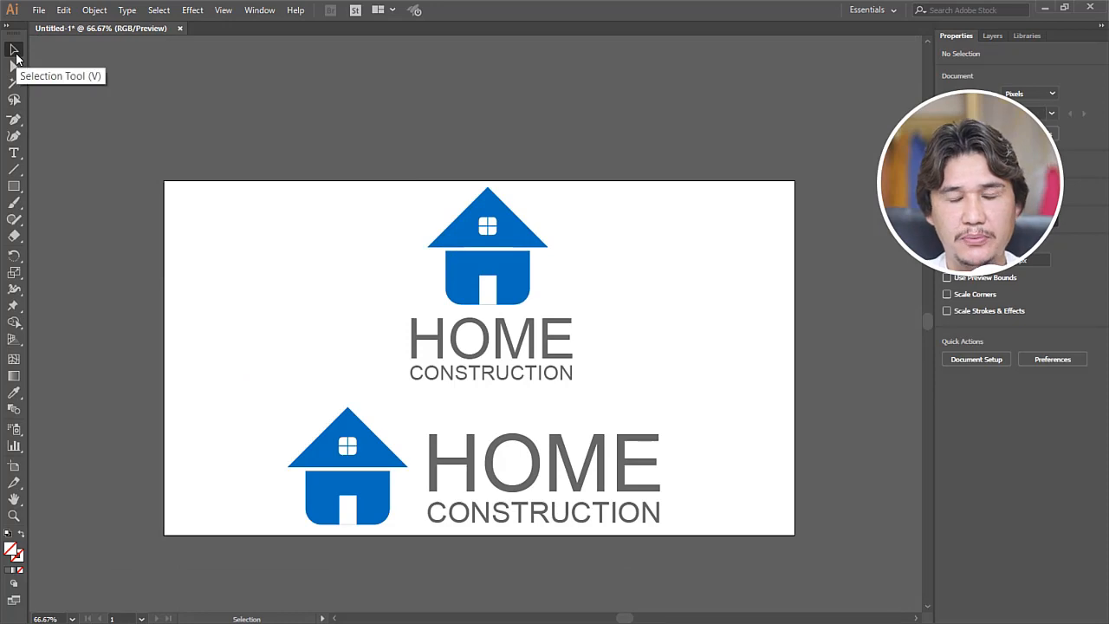